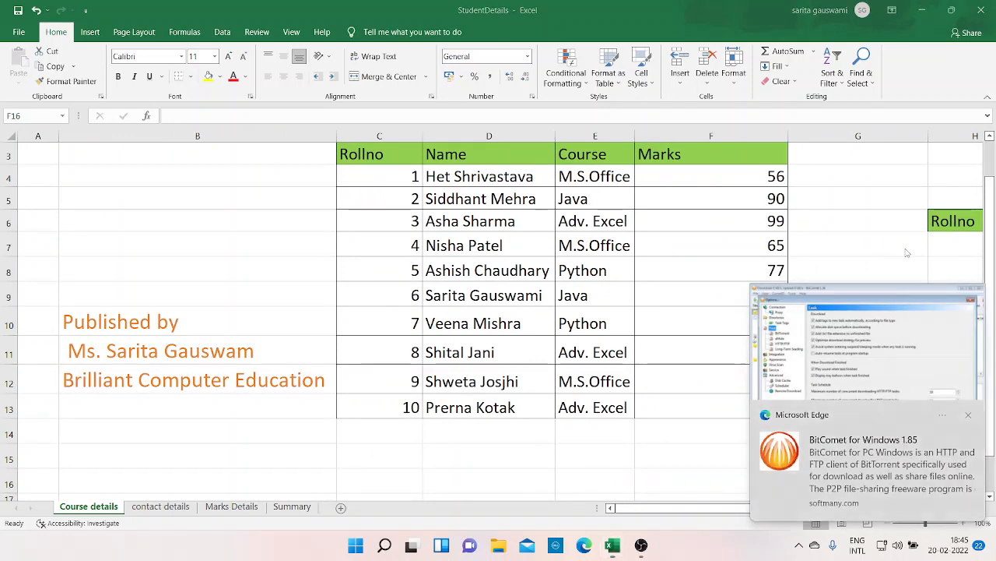
- Dismiss the two browser notifications covering the Course details worksheet
click(973, 414)
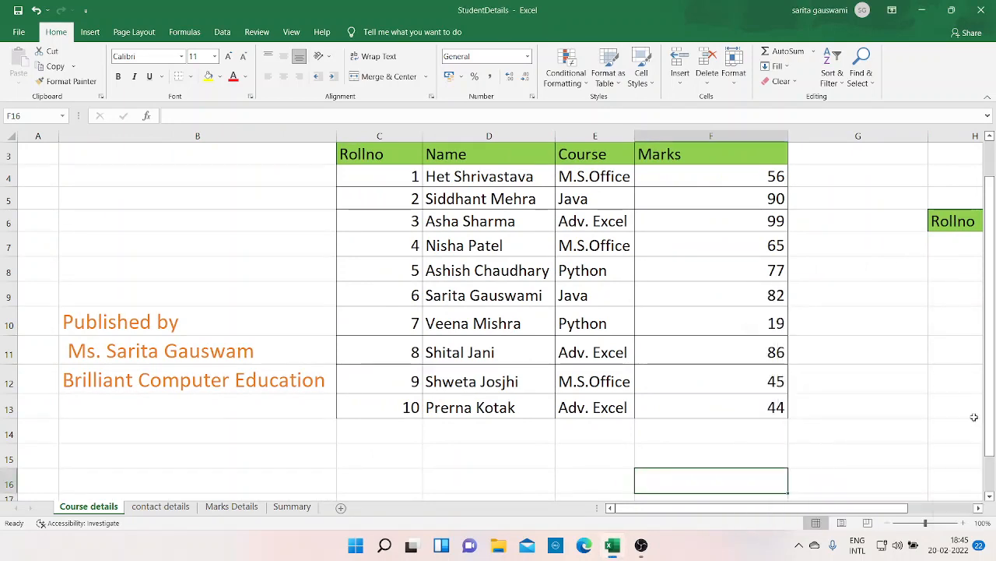
click(978, 508)
click(978, 508)
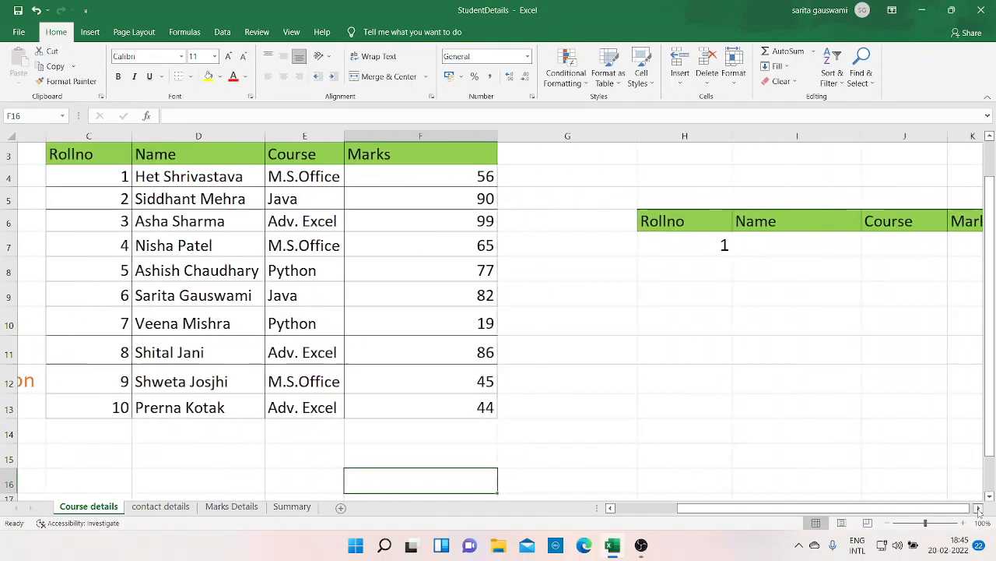
click(979, 508)
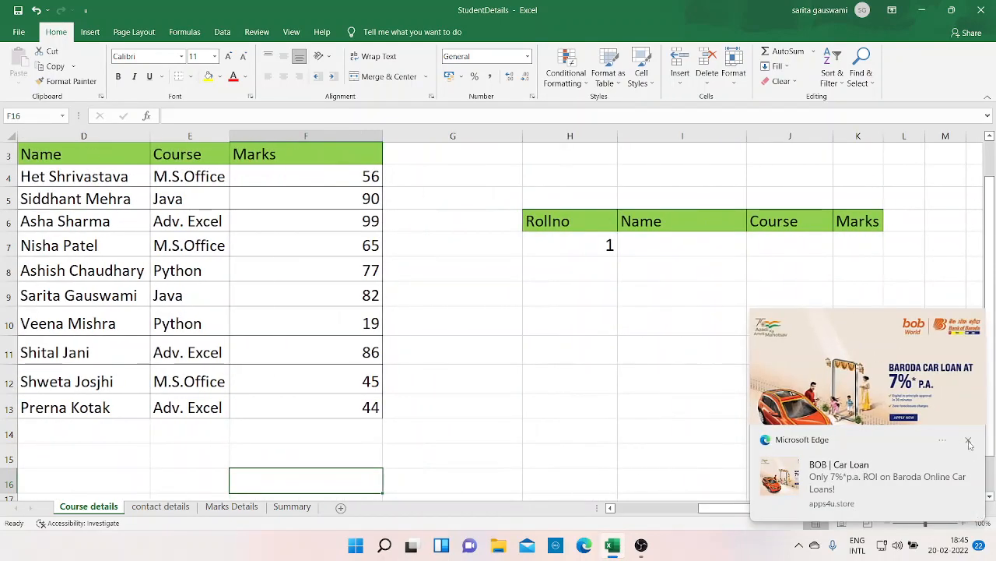
click(968, 440)
drag(788, 510, 734, 519)
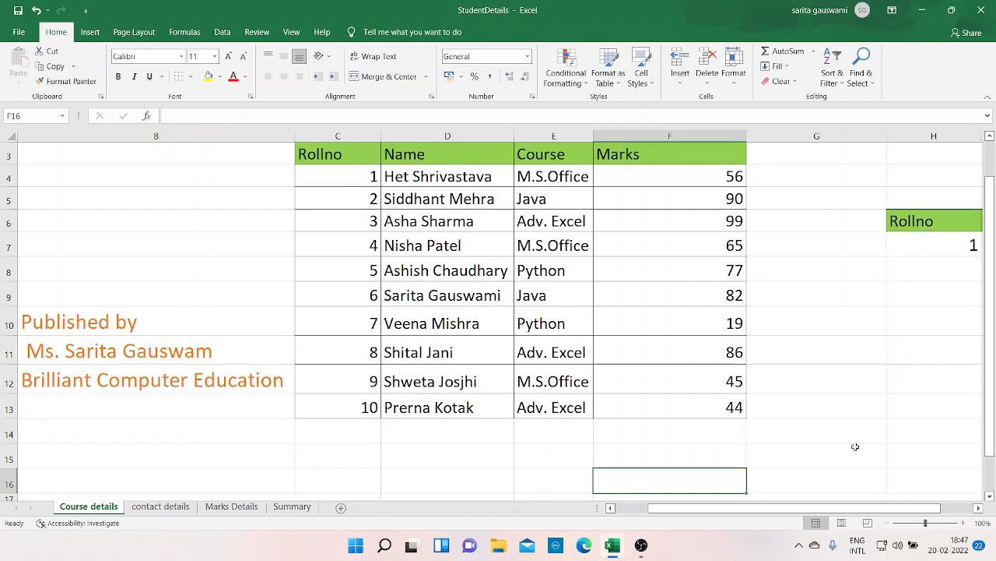
- Re-enter 1 as the lookup roll number in cell H7, under the Rollno header of the small table
click(979, 507)
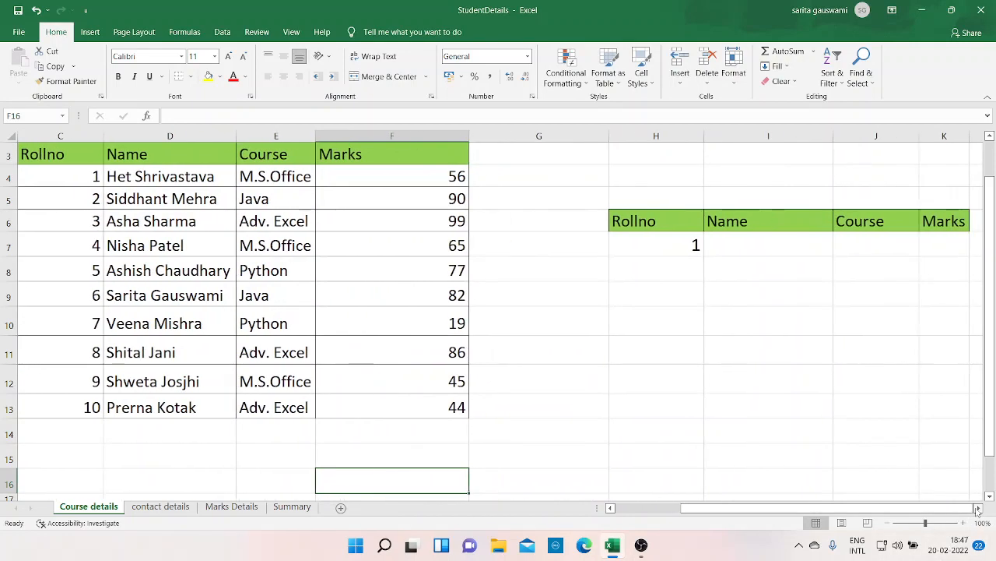
click(692, 246)
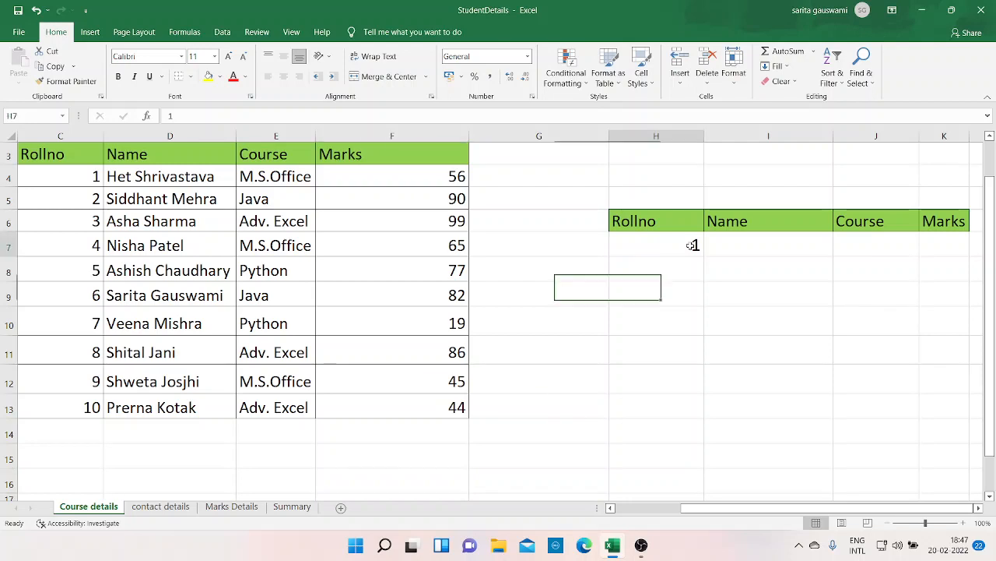
key(BackSpace)
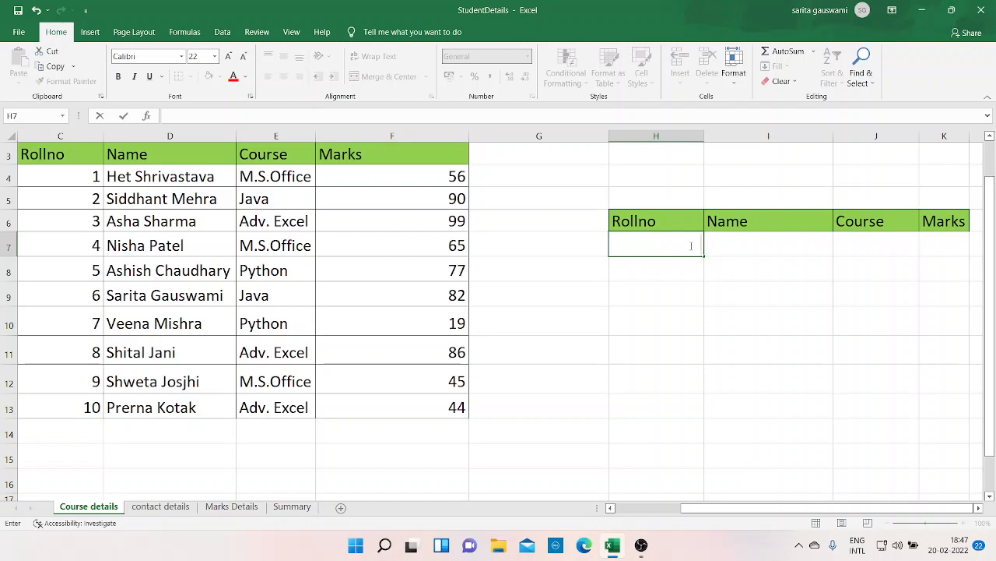
text(1)
- Begin a VLOOKUP formula in Name cell I7 with lookup value H7 and table array C3:F13
click(738, 246)
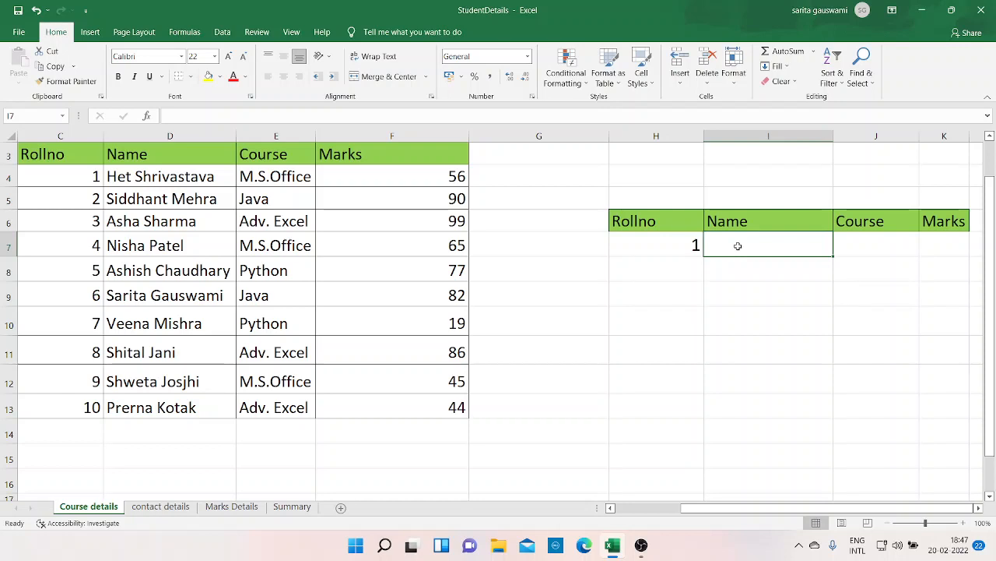
text(=)
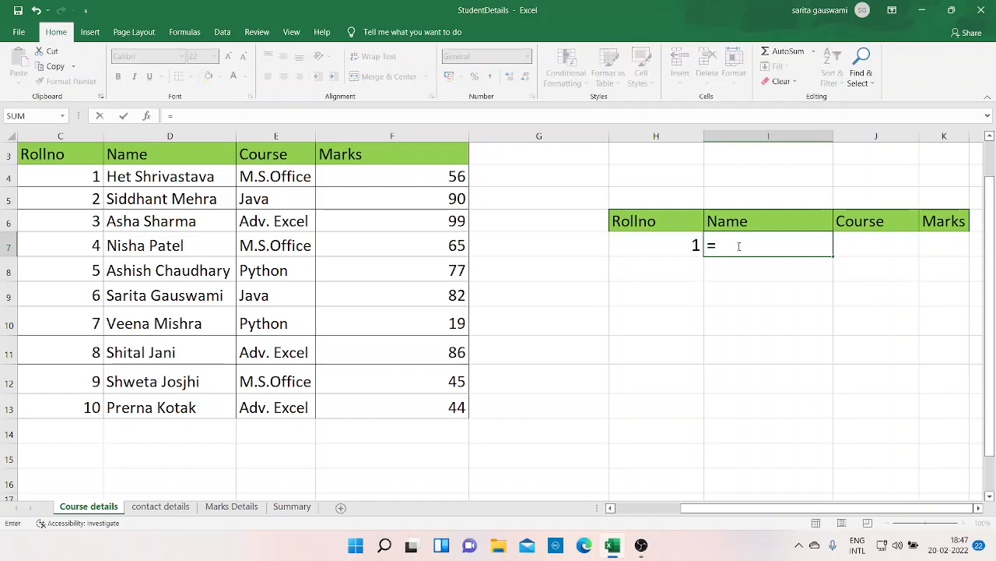
text(vlo)
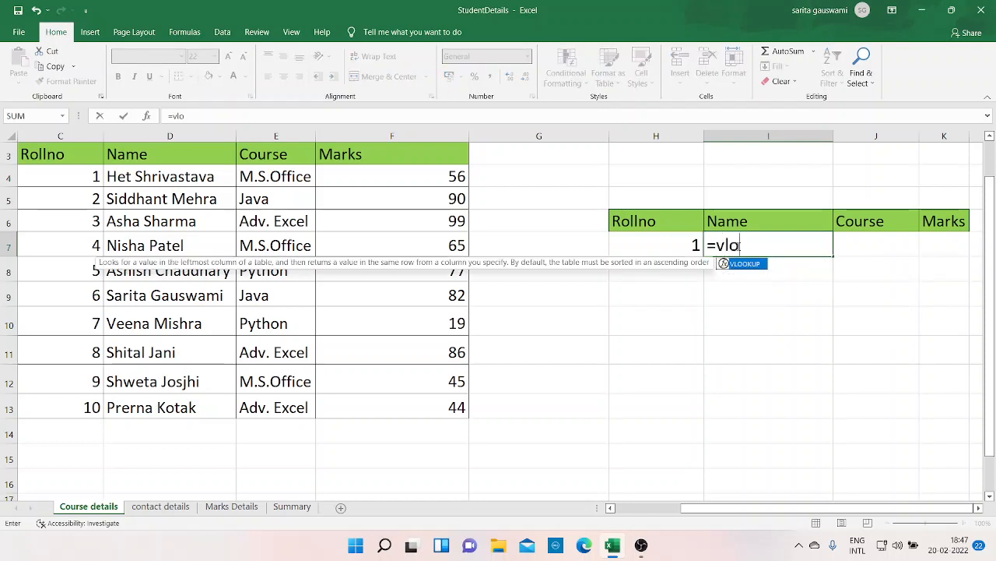
key(Tab)
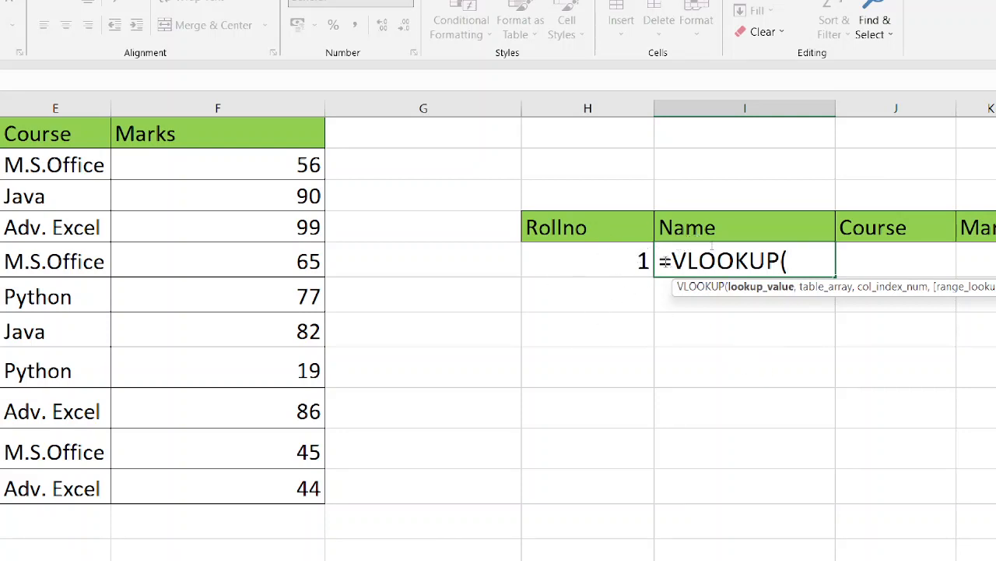
click(591, 261)
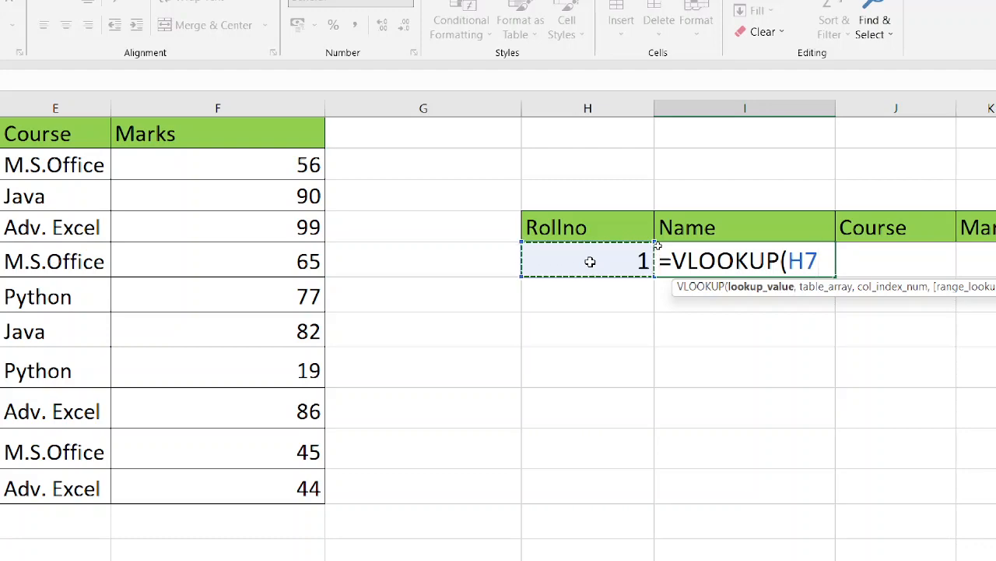
text(,)
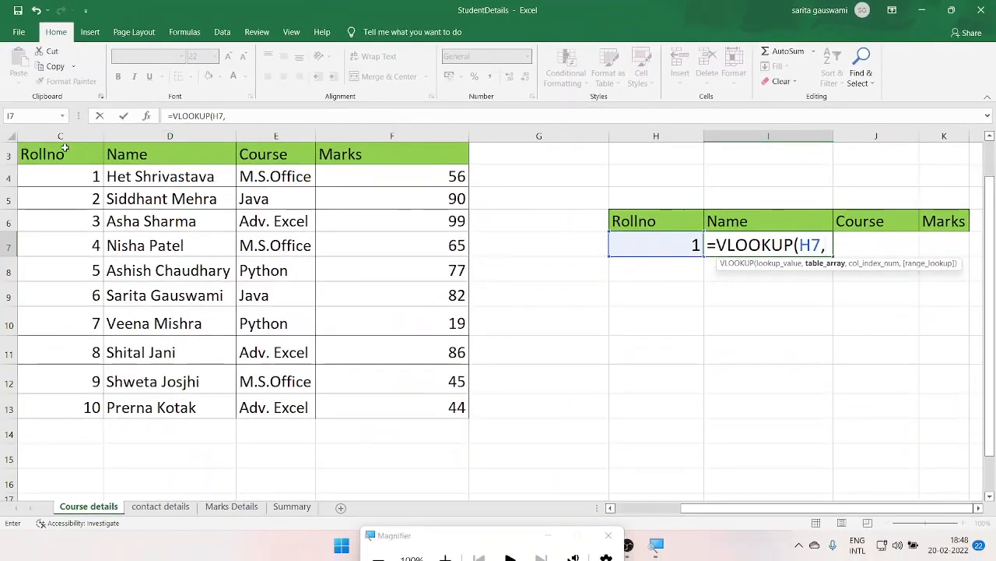
drag(63, 150, 461, 411)
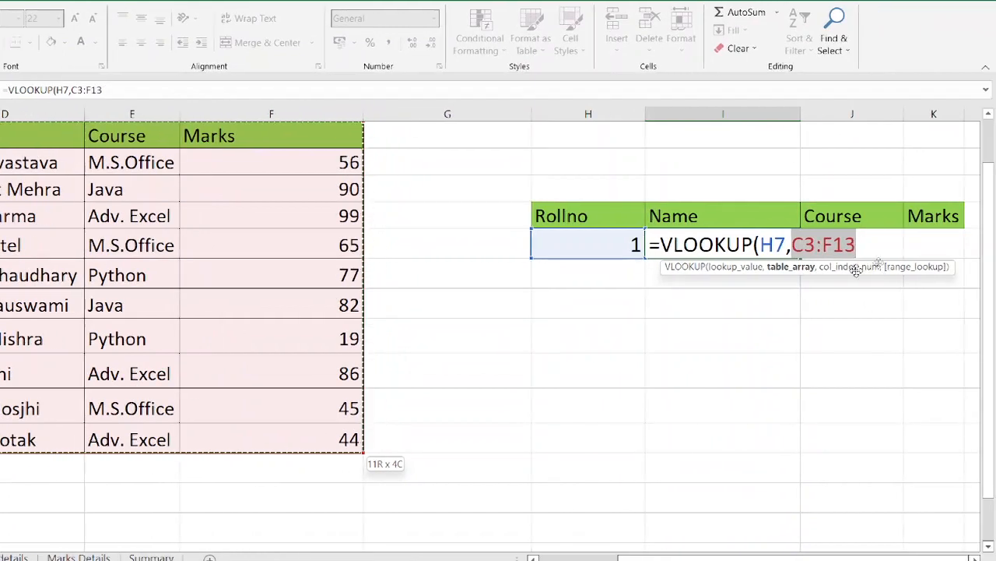
click(940, 248)
- Complete the VLOOKUP in I7 with column index 2 and range lookup 0 for an exact match
text(,2)
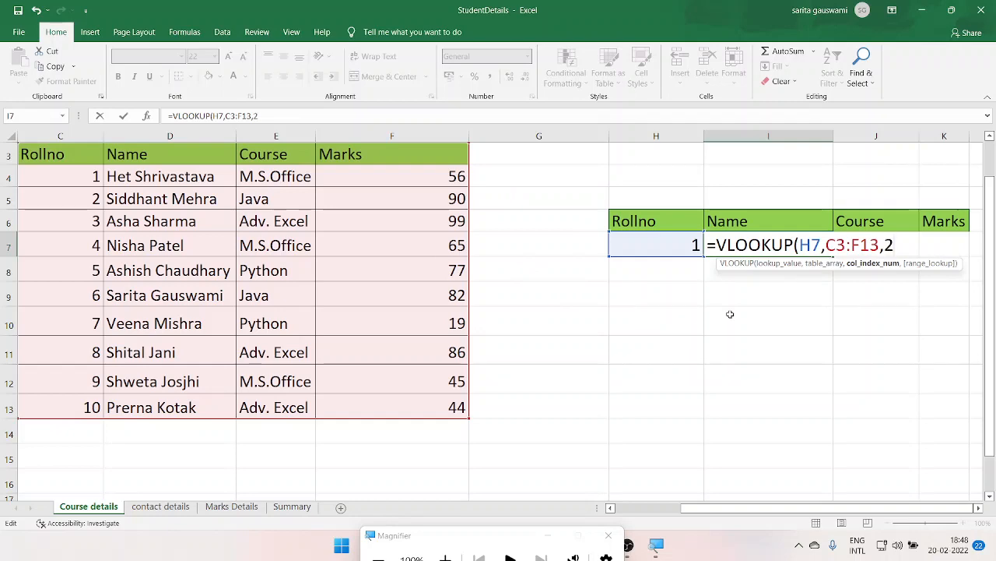
text(,)
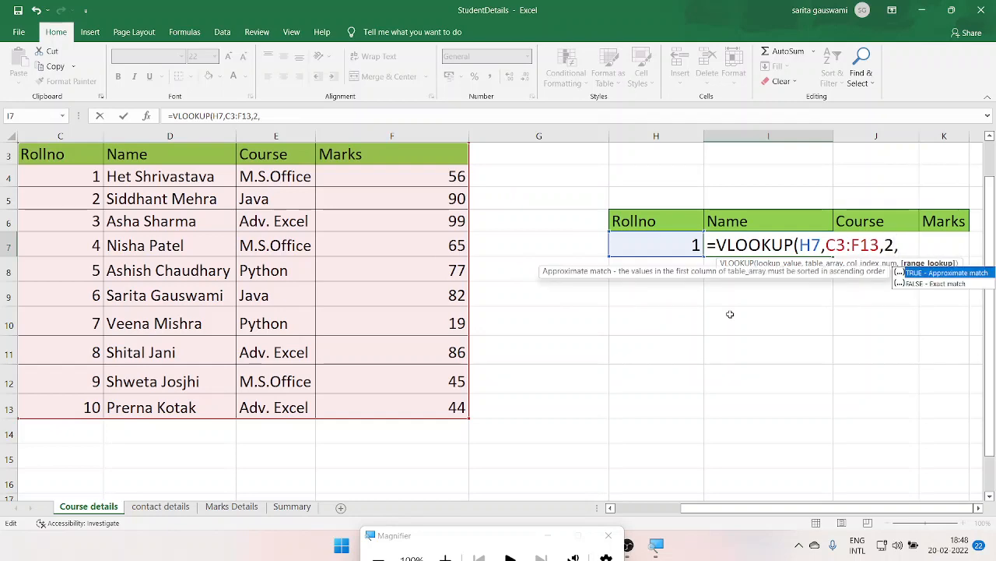
key(super+plus)
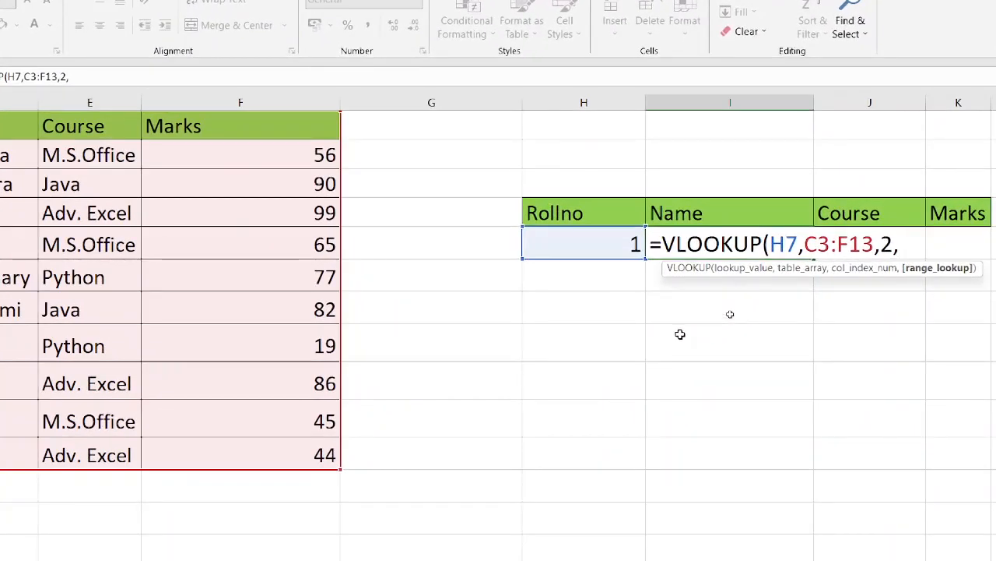
text(0)
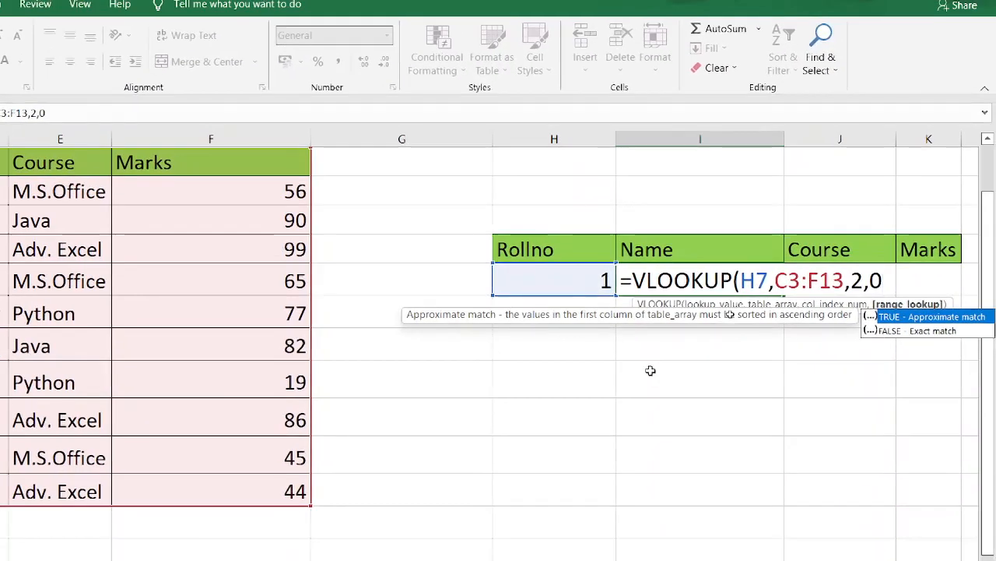
text())
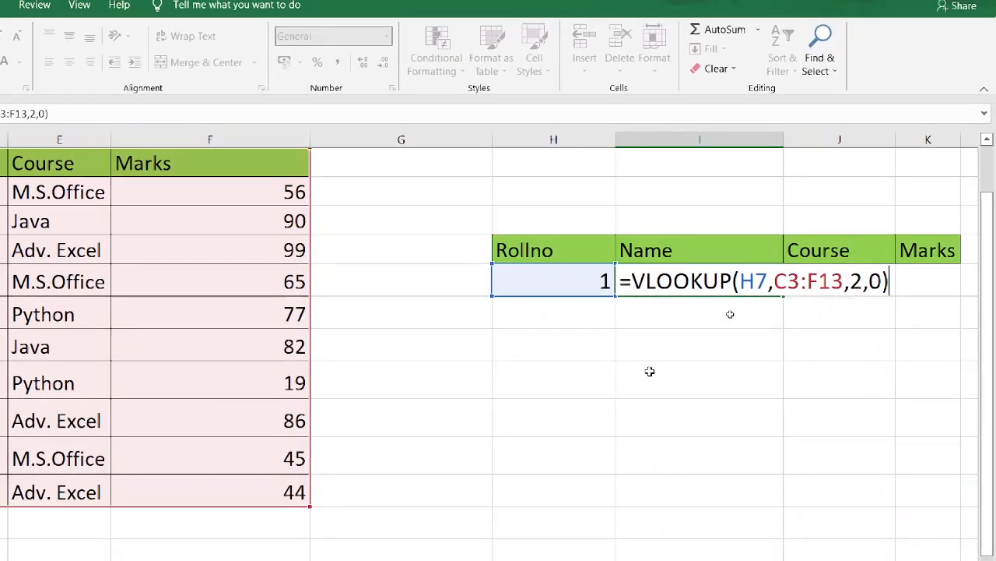
key(Return)
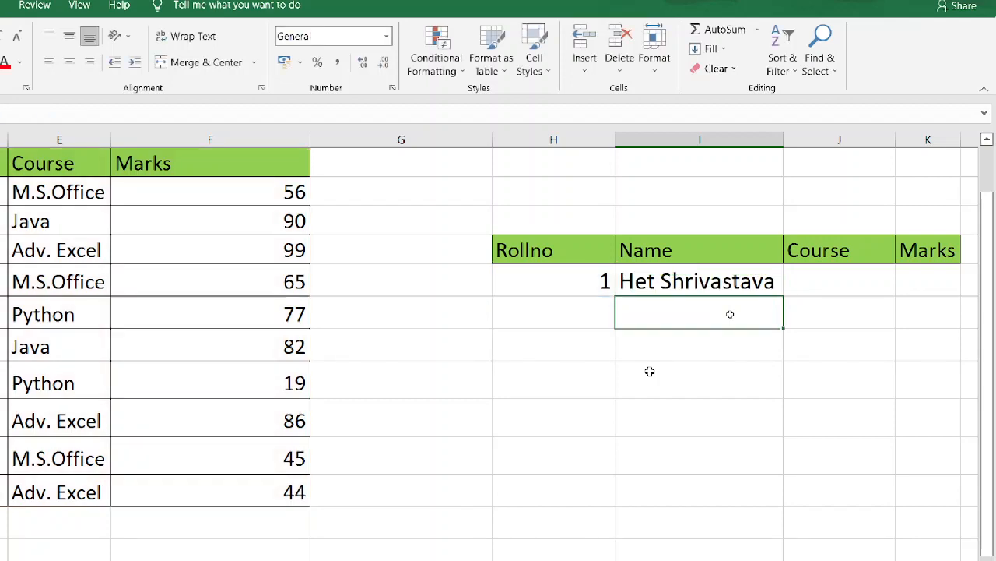
click(690, 284)
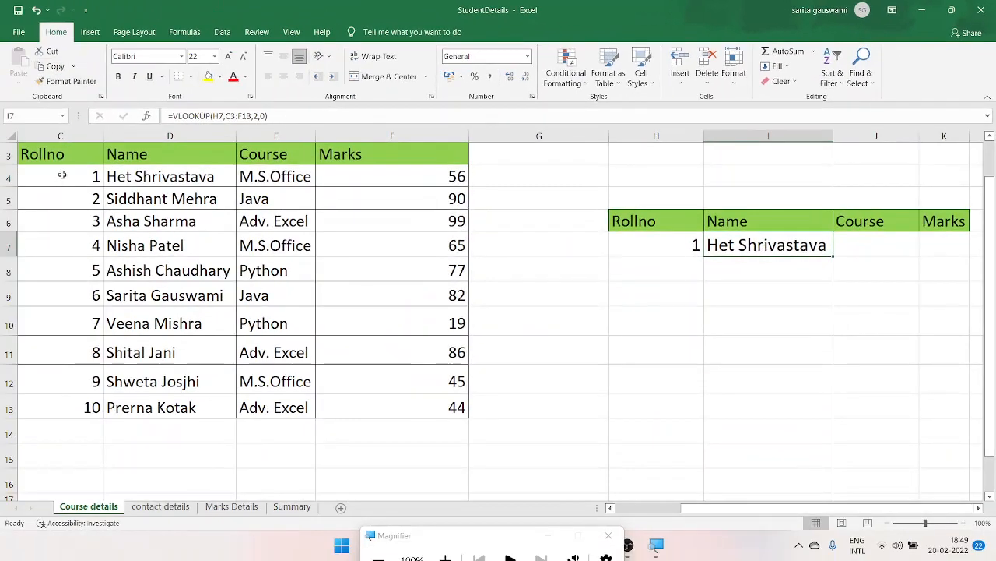
double_click(63, 174)
double_click(63, 175)
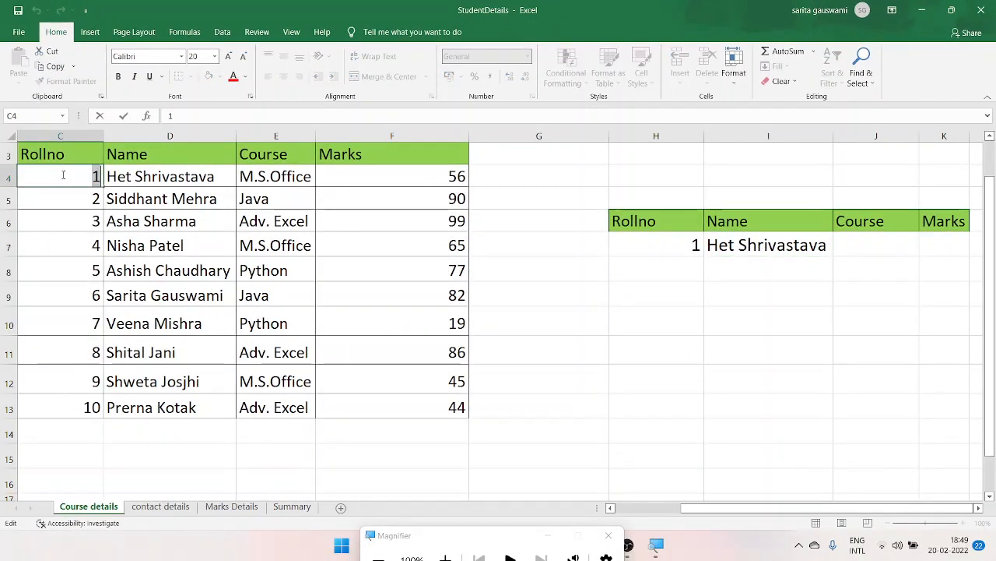
- Begin a VLOOKUP formula in Course cell J7 with lookup value H7 and table array C3:F13
click(859, 244)
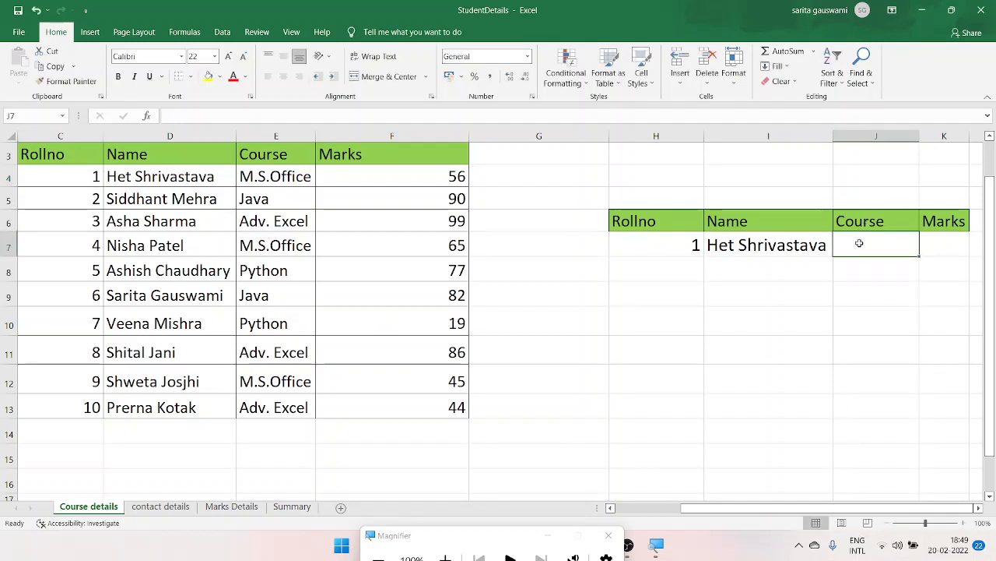
text(=)
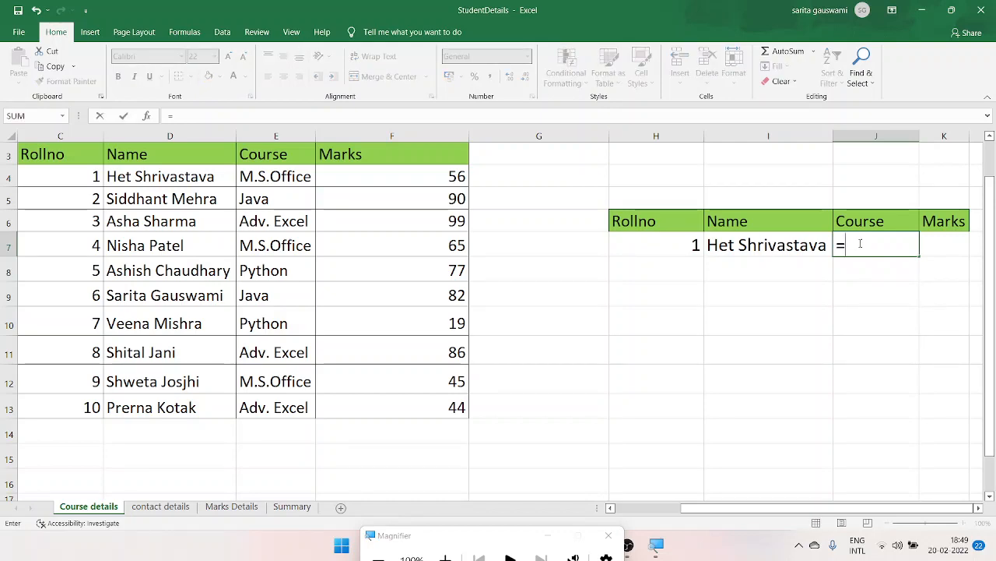
text(vlo)
key(Tab)
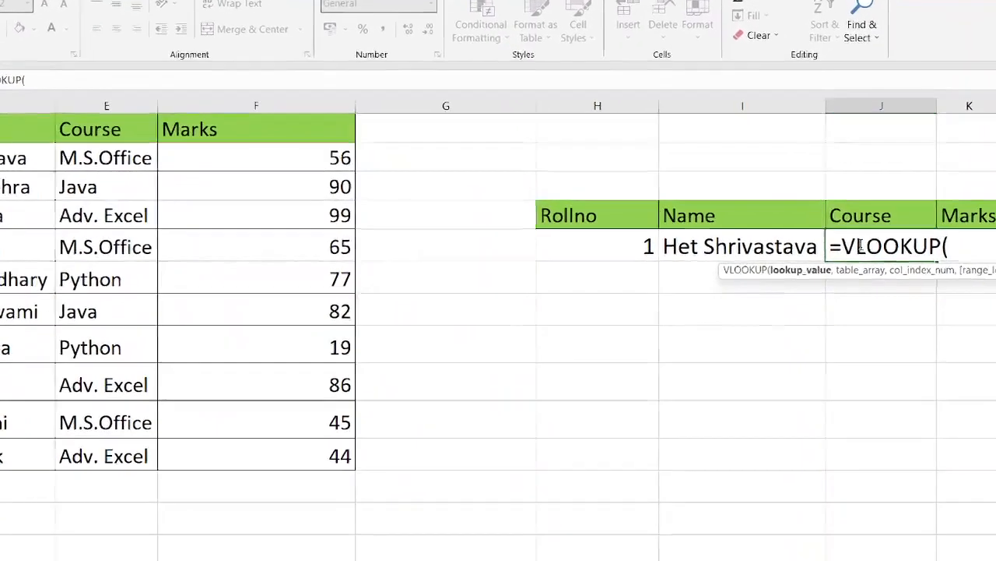
click(613, 251)
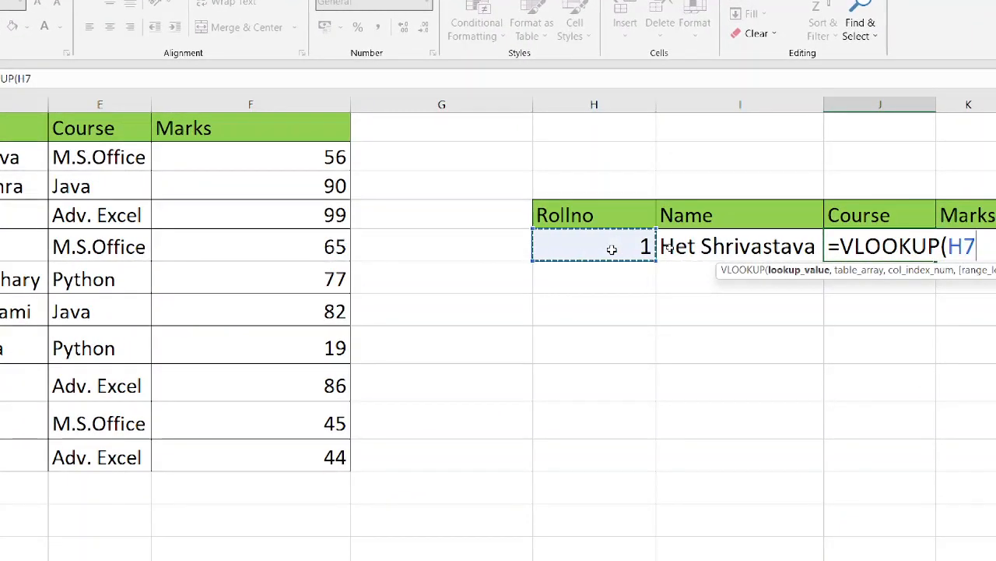
text(,)
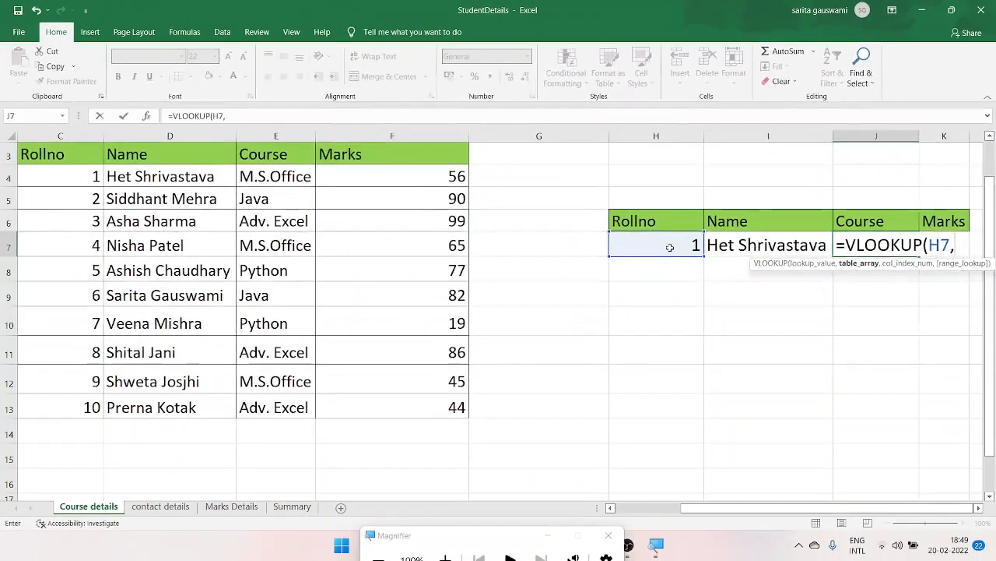
drag(90, 154, 467, 417)
text(,)
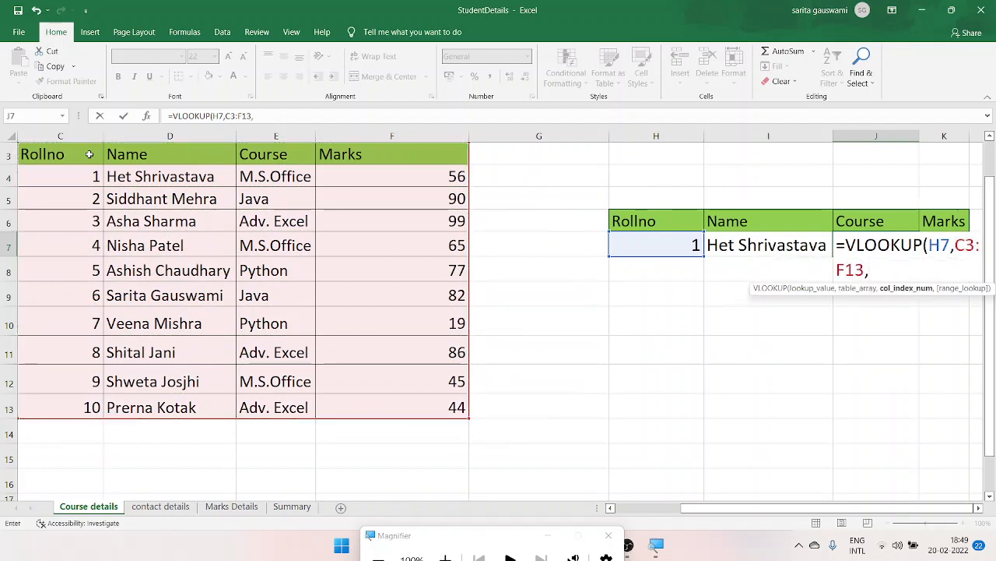
- Complete the VLOOKUP in J7 with column index 3 and range lookup 0 for an exact match
key(super)
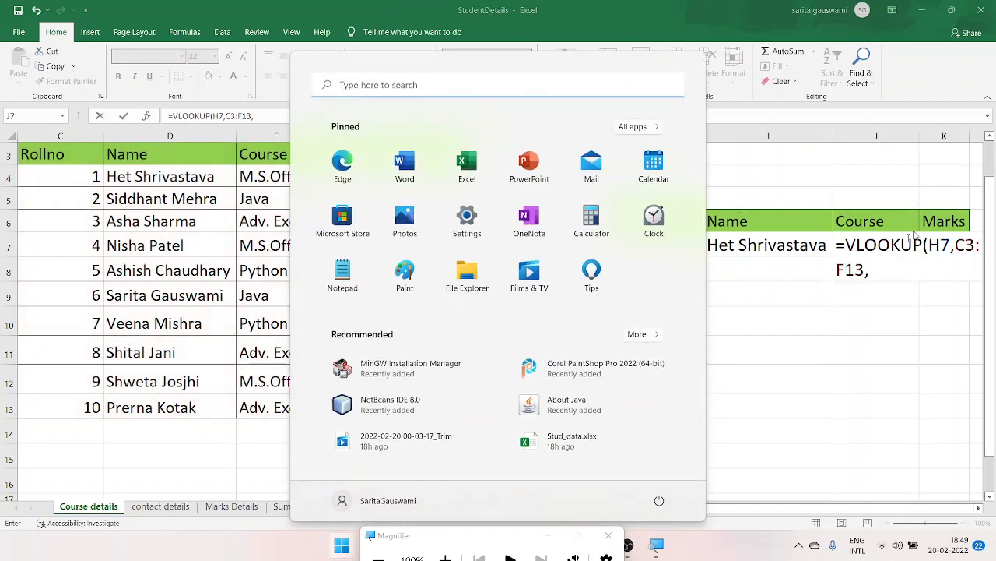
key(super)
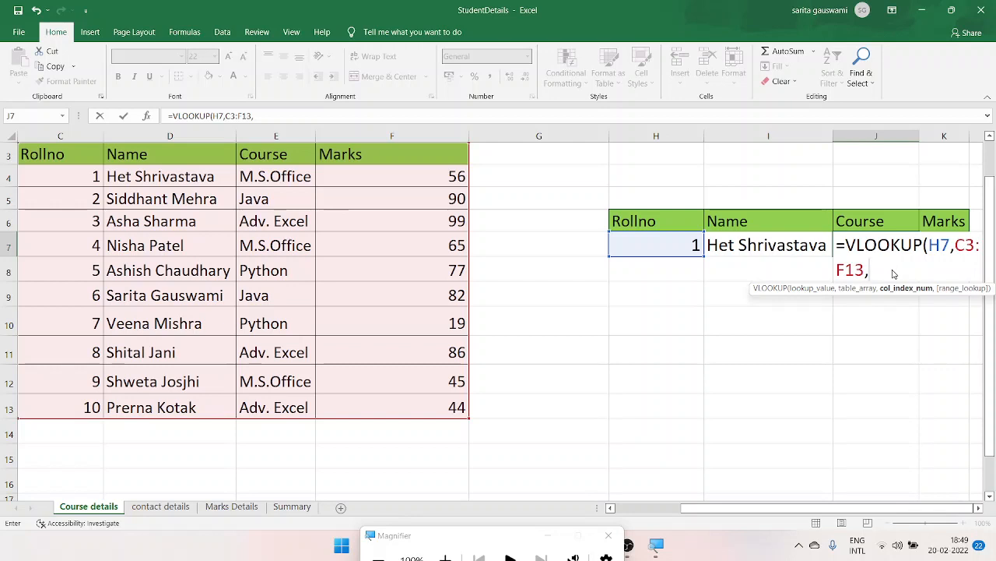
text(3,)
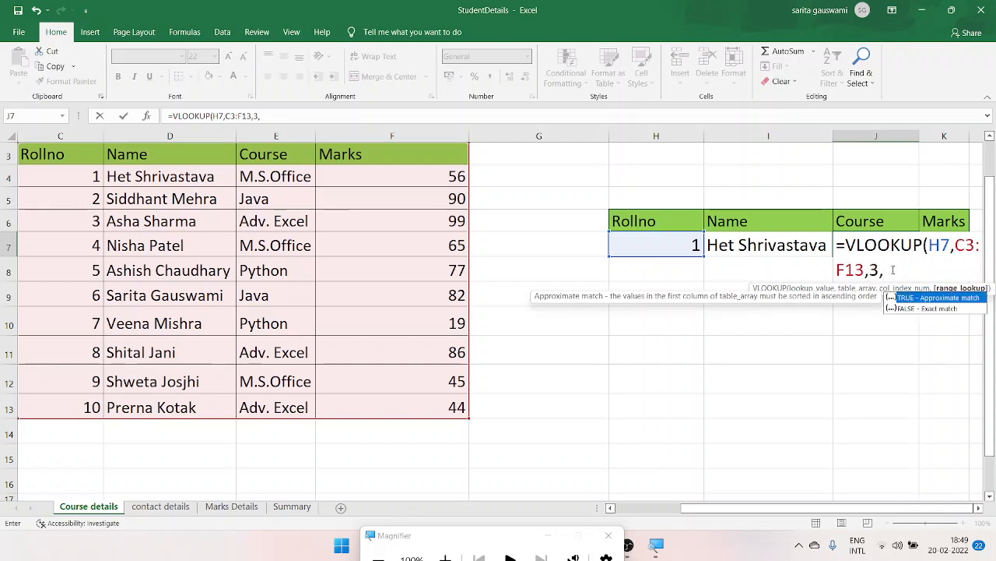
text(0))
key(Return)
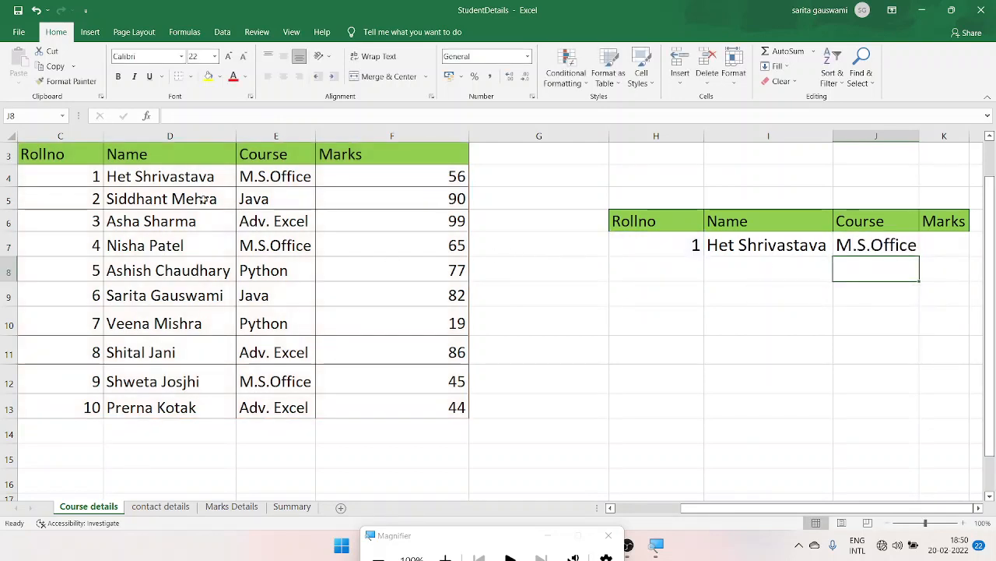
click(66, 176)
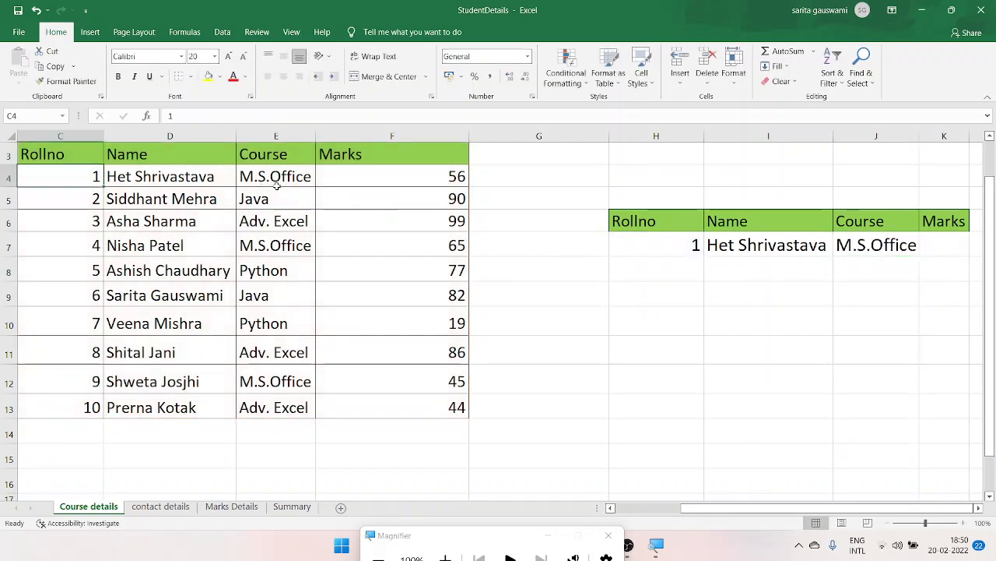
- Begin a VLOOKUP formula in Marks cell K7 with H7 as the lookup value
click(941, 247)
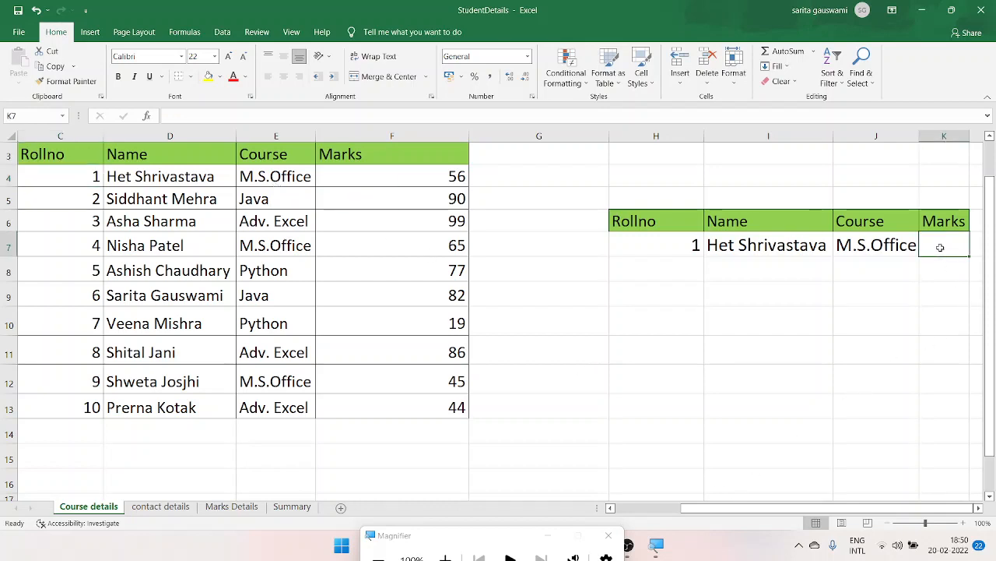
click(944, 309)
click(947, 248)
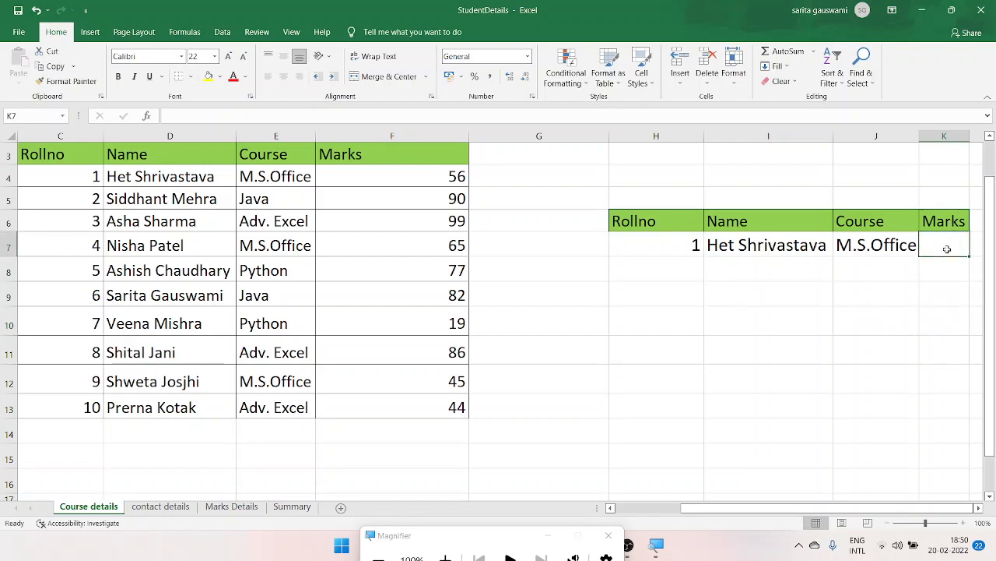
text(=)
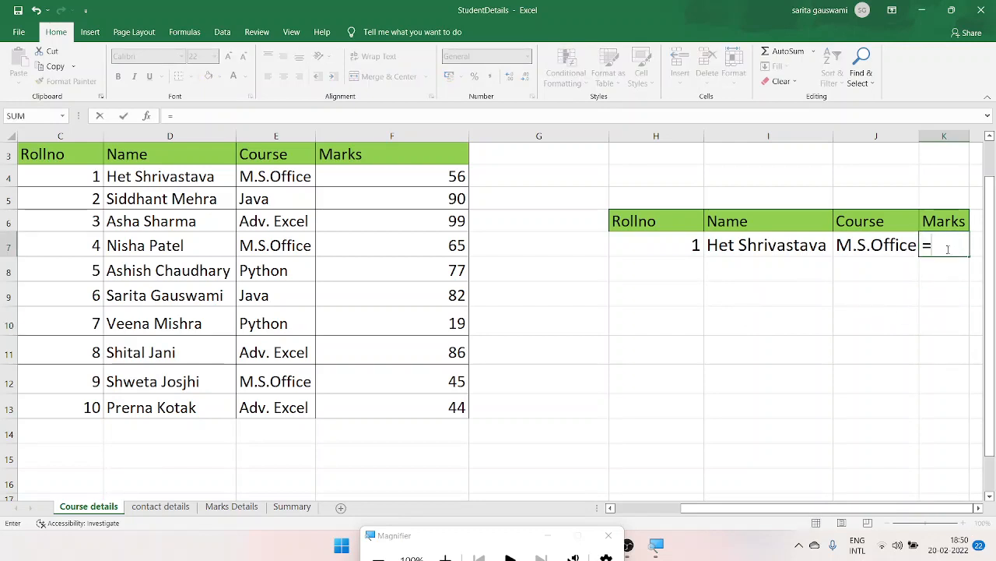
text(va)
key(BackSpace)
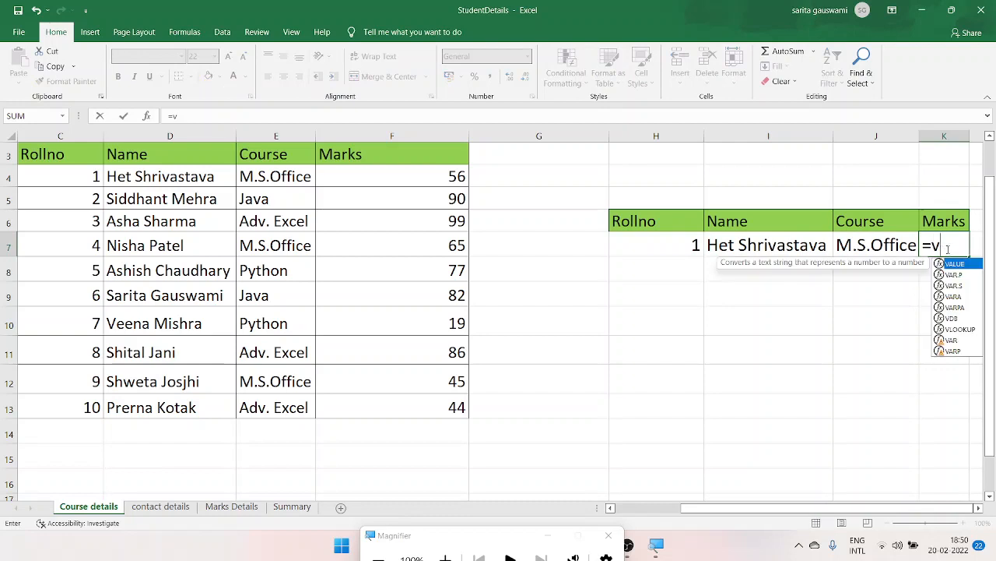
text(l)
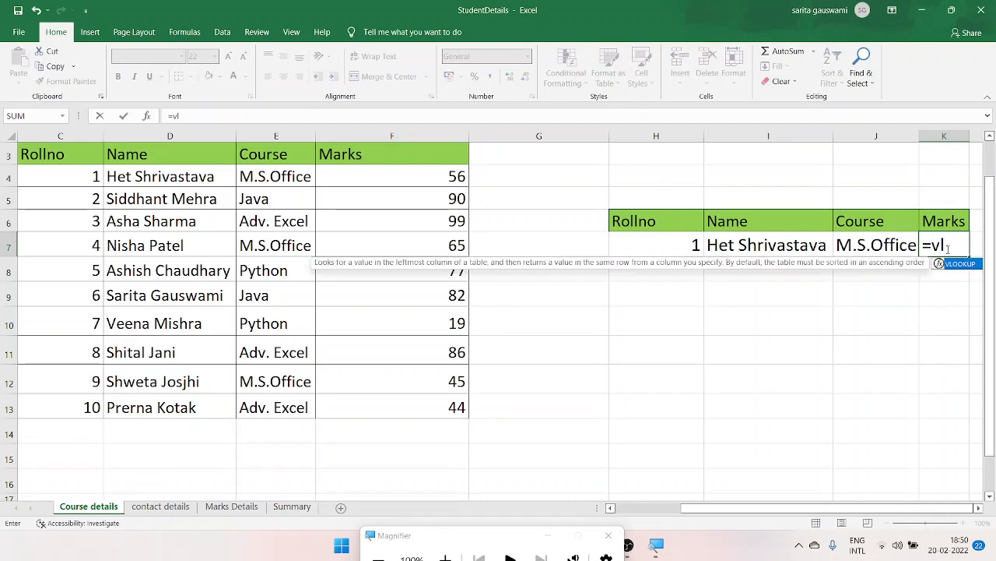
key(Tab)
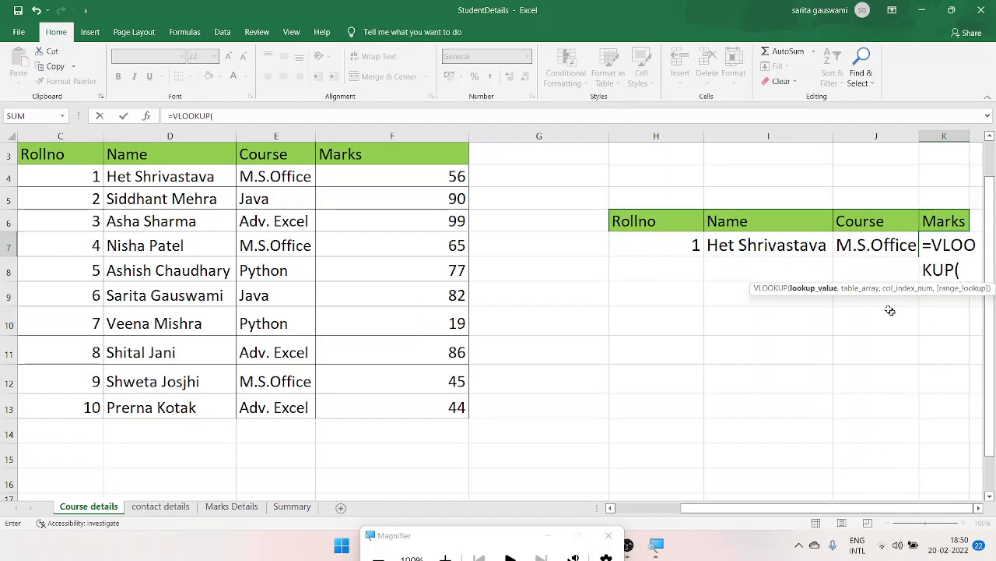
click(691, 245)
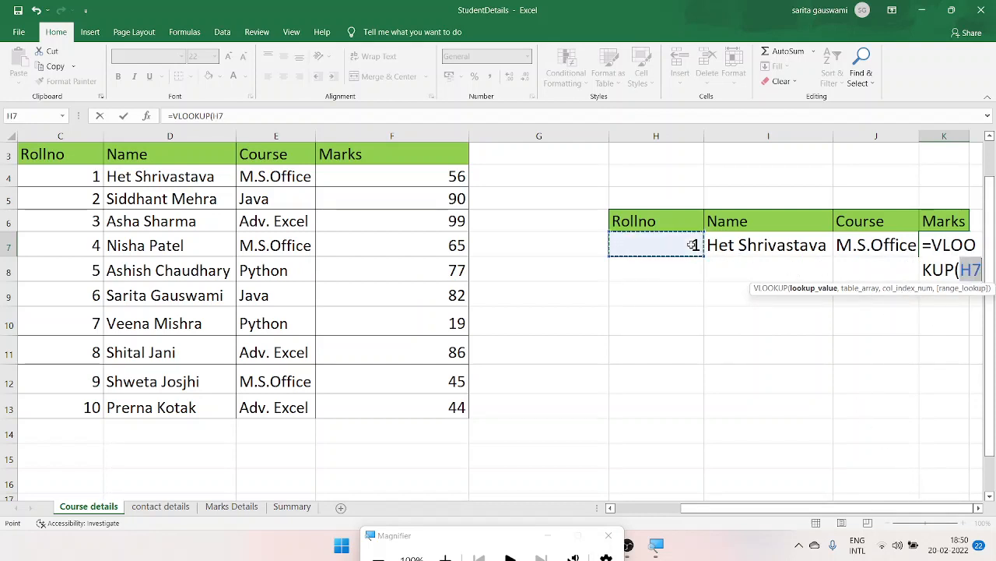
text(,)
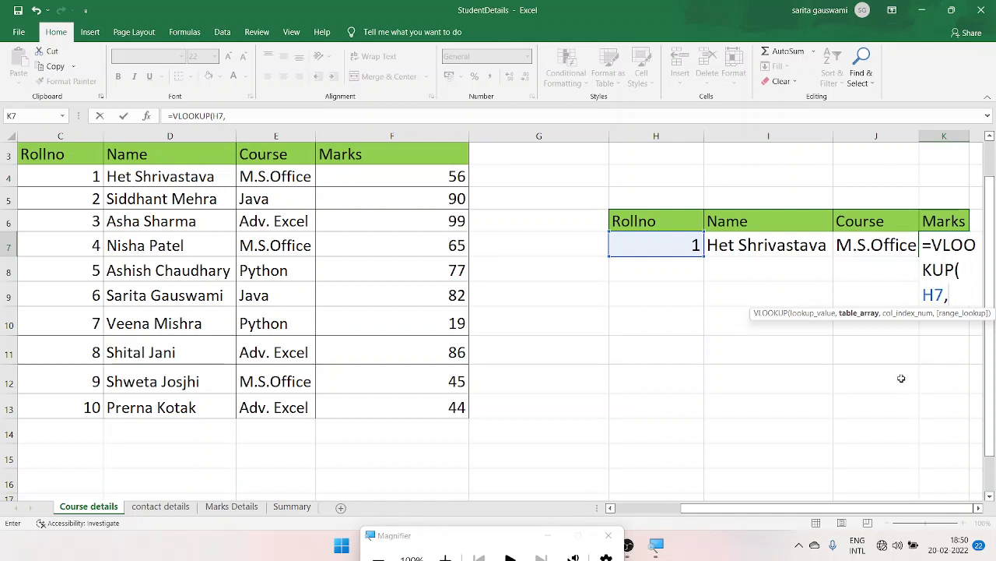
- Complete the VLOOKUP in K7 with table array C3:F13, column index 4 and range lookup 0 for an exact match
click(26, 154)
drag(26, 154, 464, 408)
text(,)
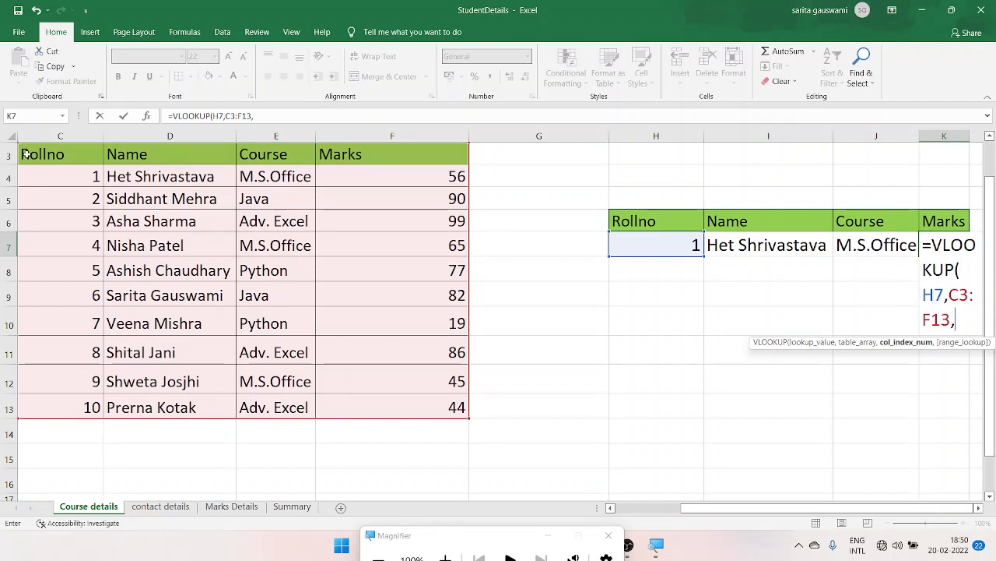
text(4)
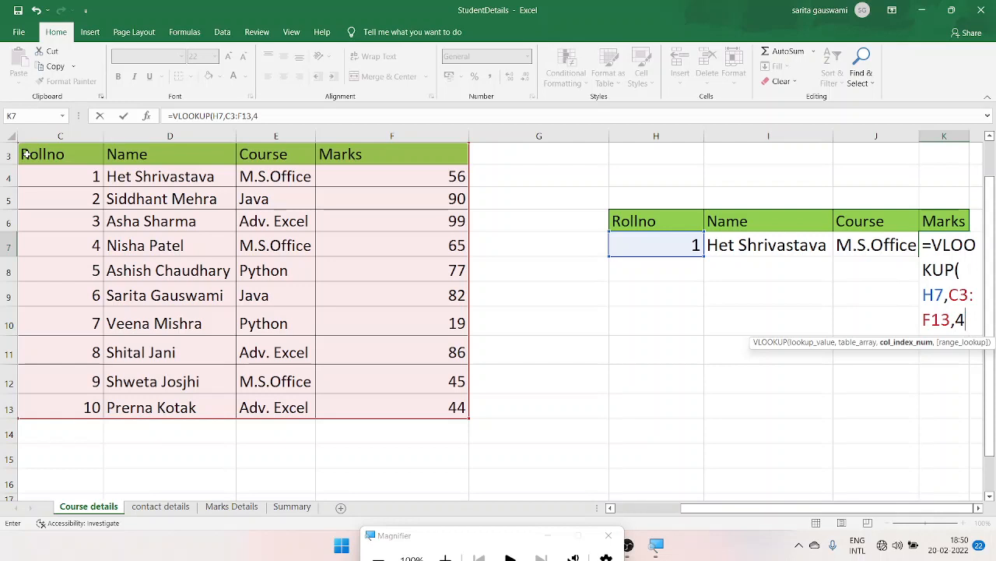
text(,0)
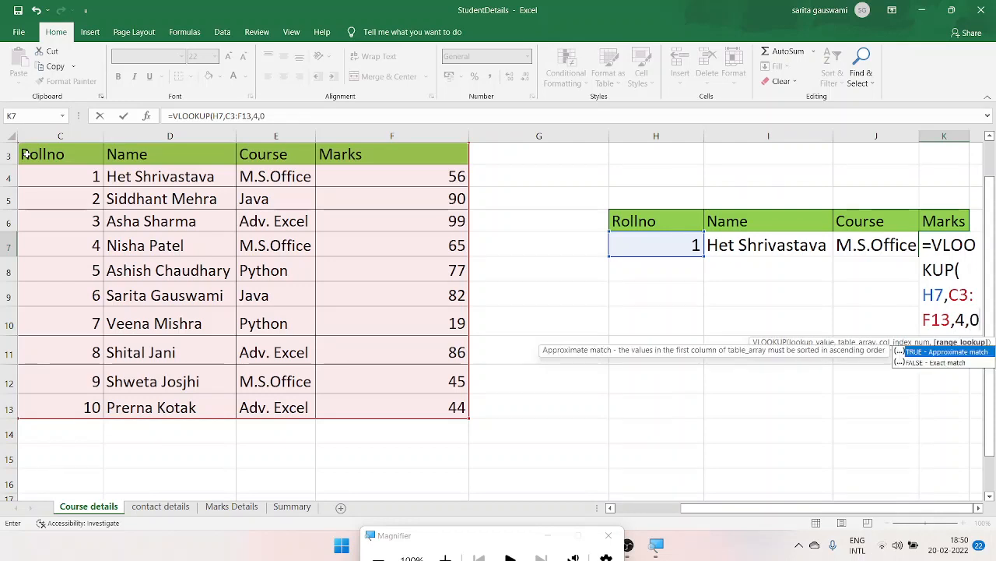
text())
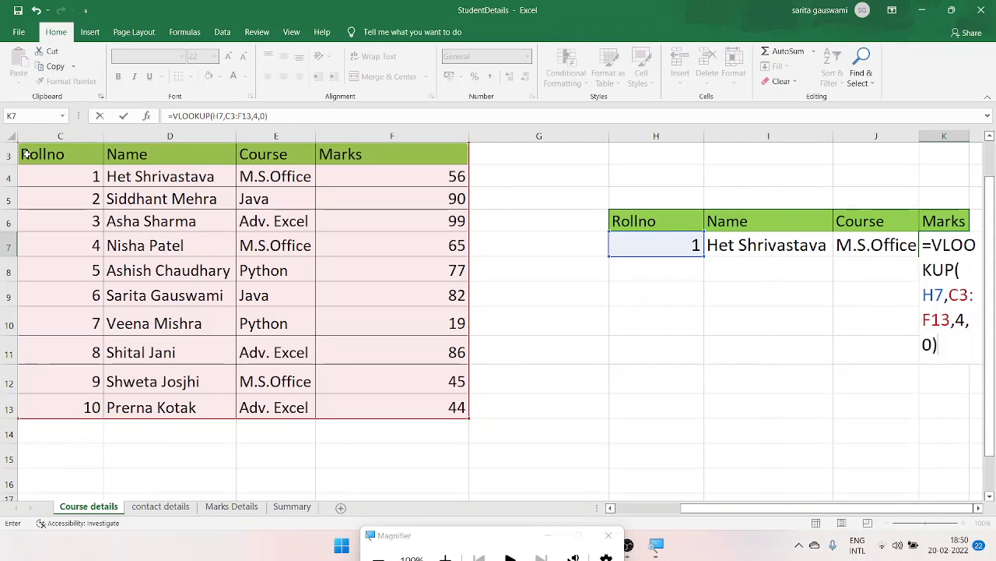
key(Return)
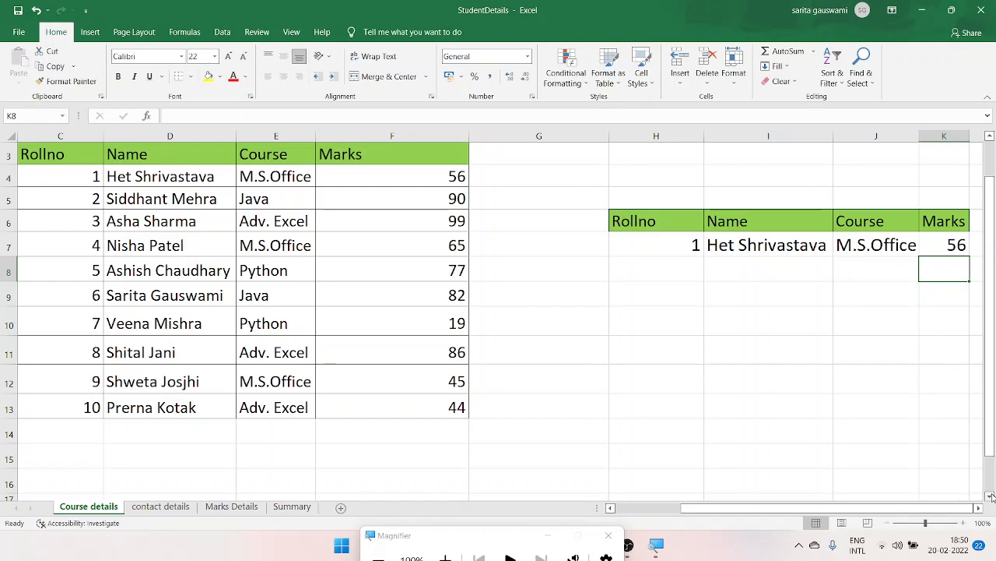
- Test the lookup by setting the roll number in H7 to 3, and select that student's row in the source table for comparison
click(673, 247)
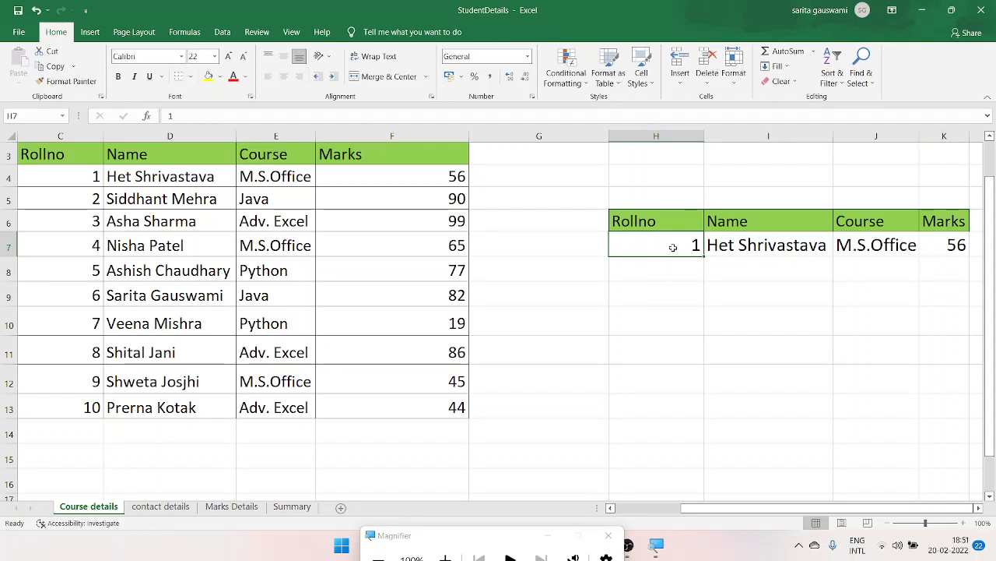
text(3)
key(Return)
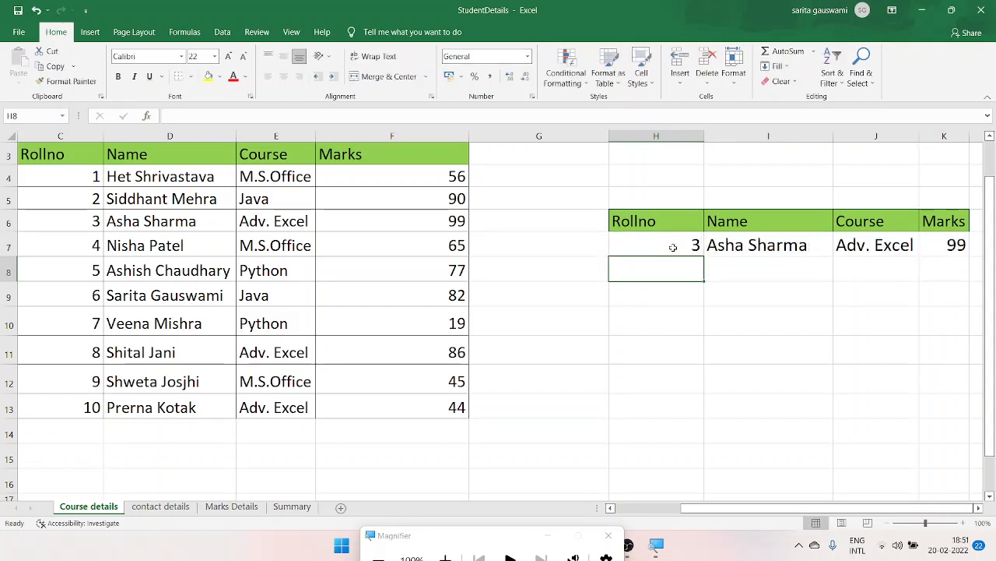
click(84, 220)
key(shift+Right)
key(shift+Right)
key(shift+Right)
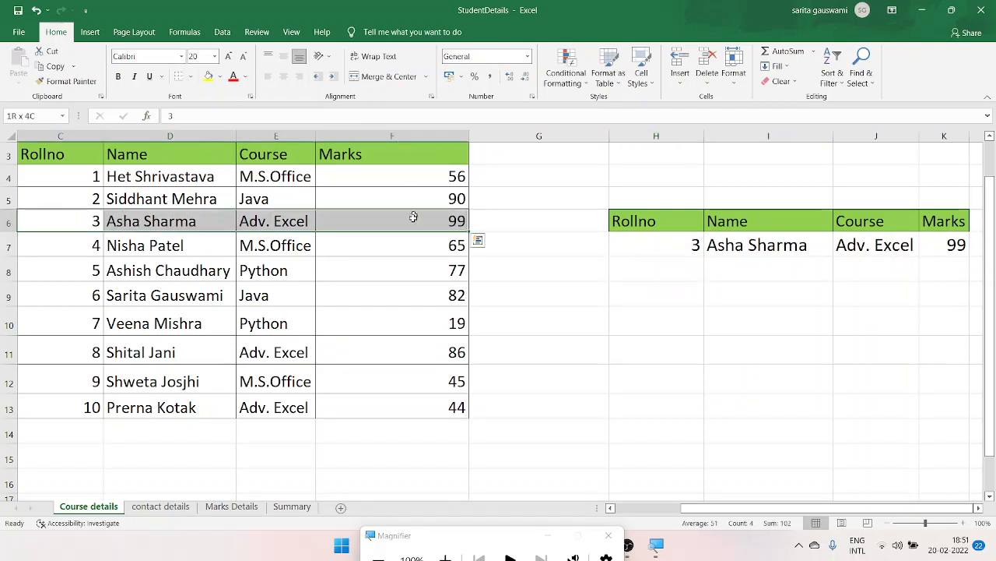
- Set the roll number in H7 to 5 and compare the lookup result with that student's row in the source table
click(669, 242)
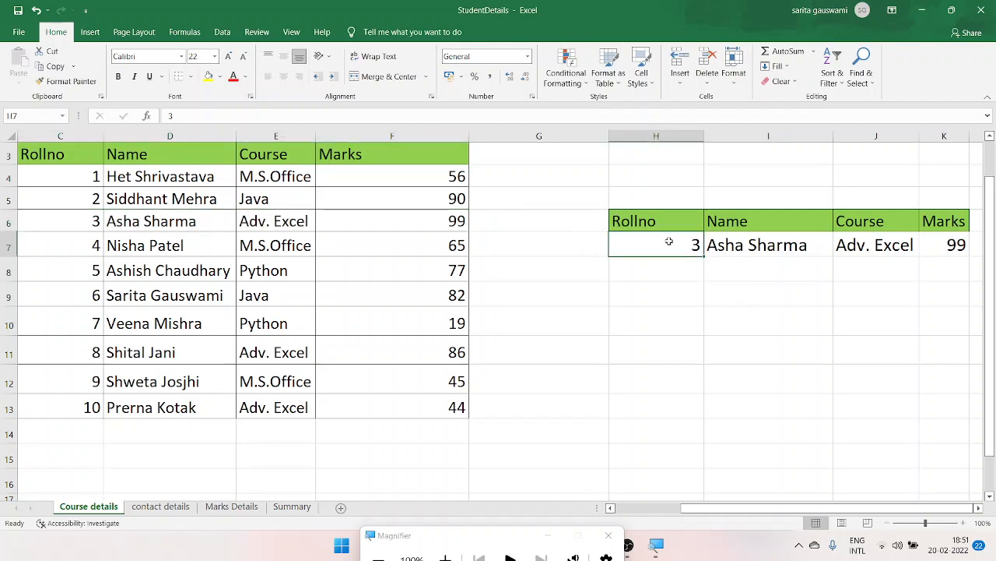
text(5)
key(Return)
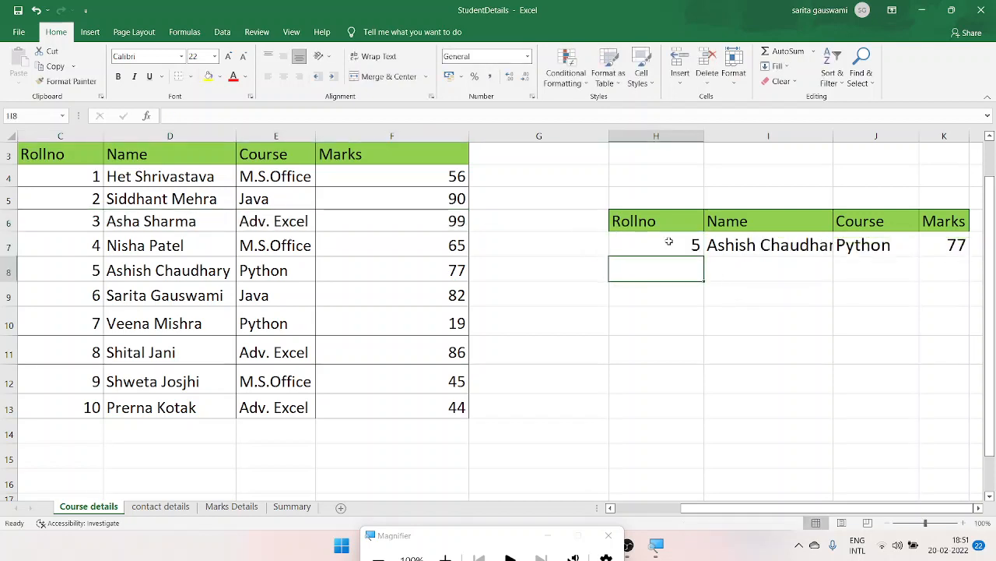
click(86, 271)
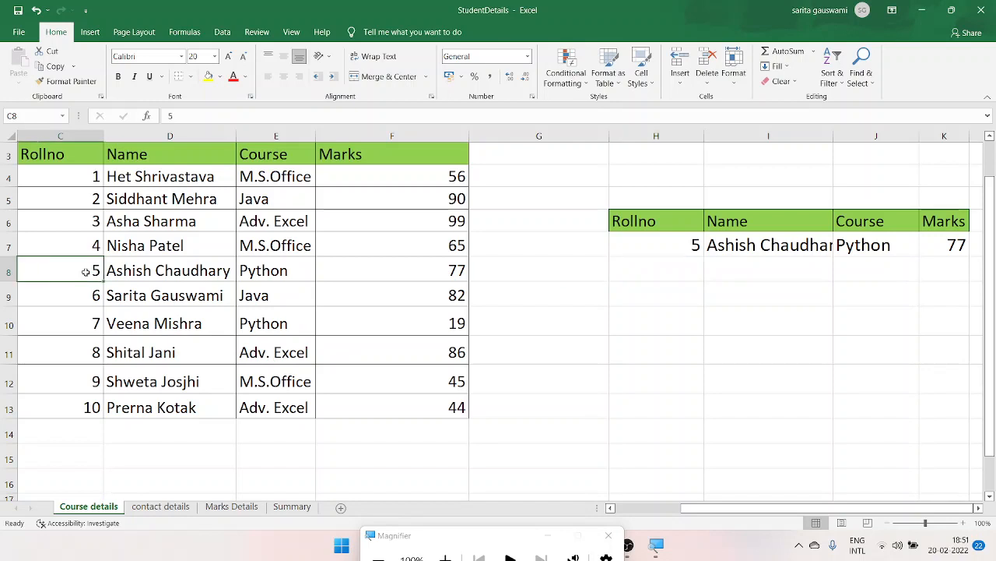
key(ctrl+shift+Right)
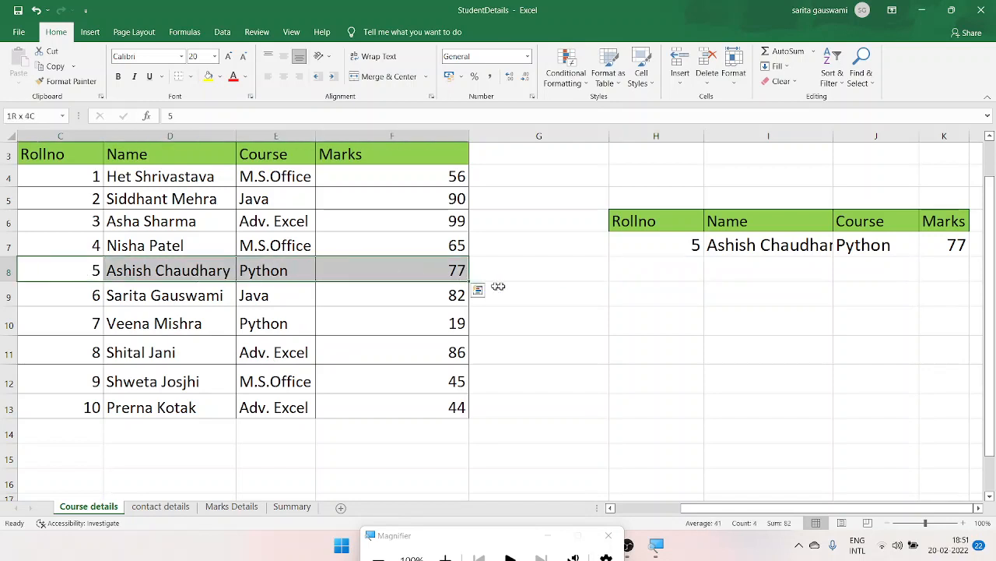
click(623, 345)
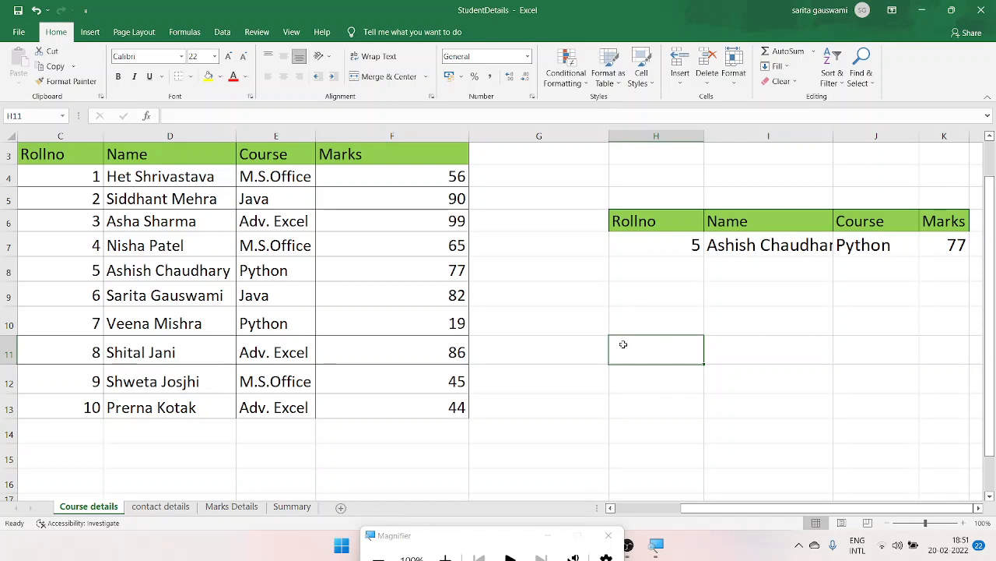
- Look through the contact details and Marks Details sheets, ending on the Summary sheet
click(159, 507)
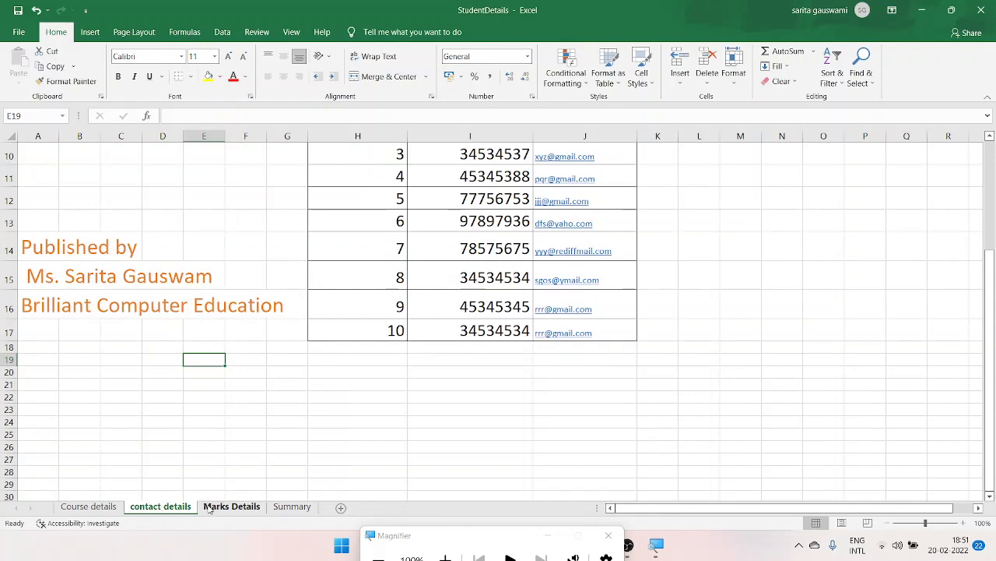
scroll(978, 210, up, 3)
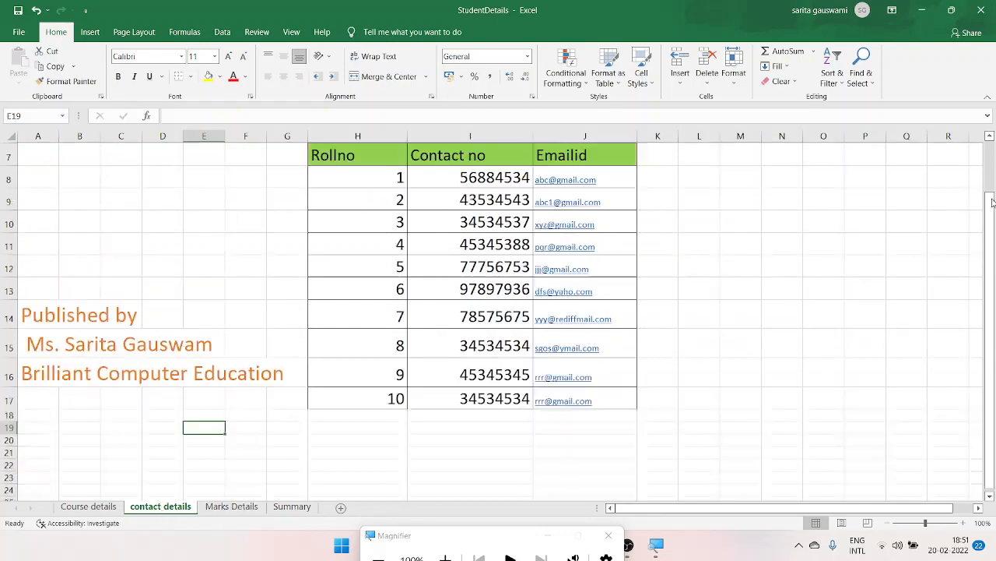
click(234, 507)
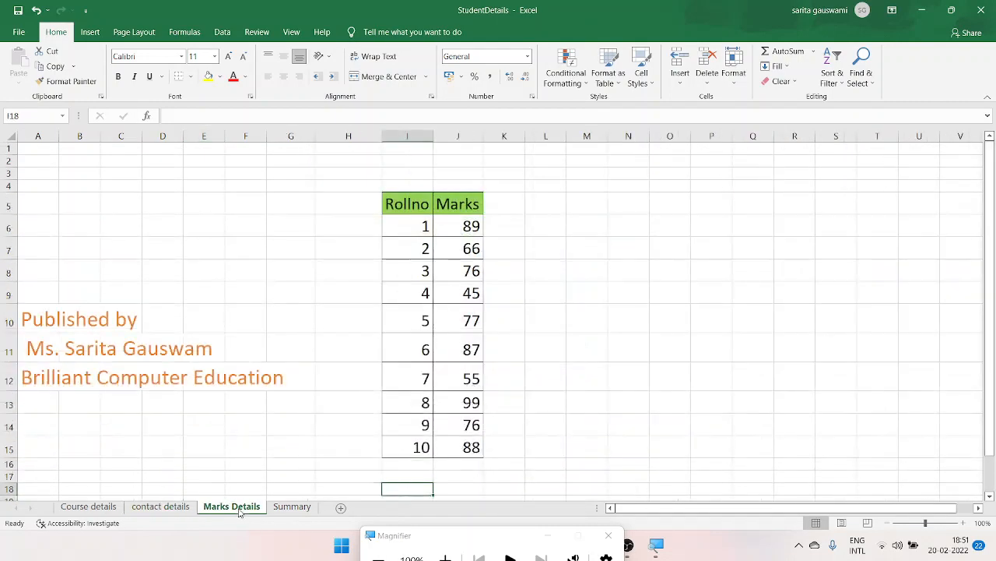
click(293, 507)
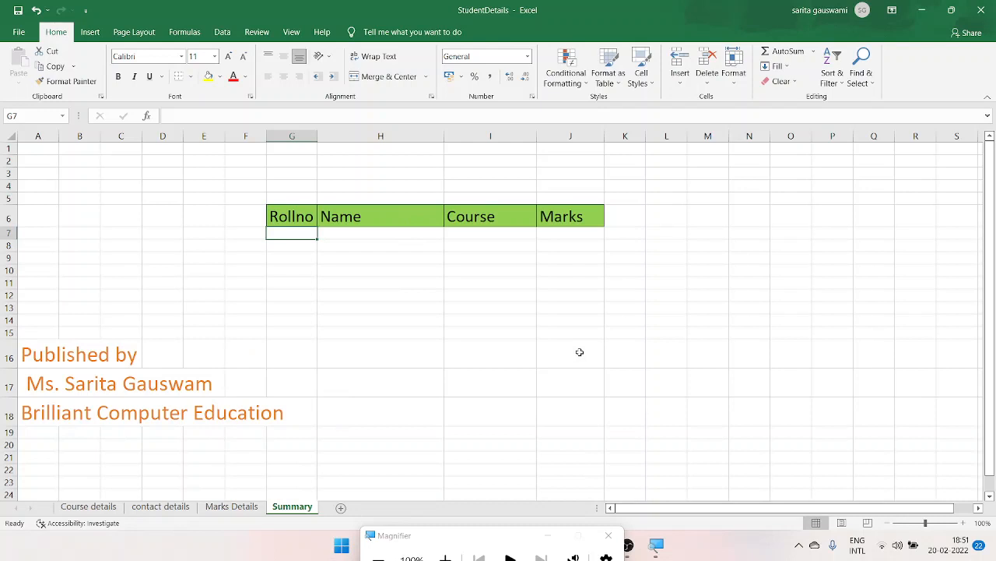
- Enter the label "Course details" in cell H4 above the header row of the Summary sheet
click(285, 197)
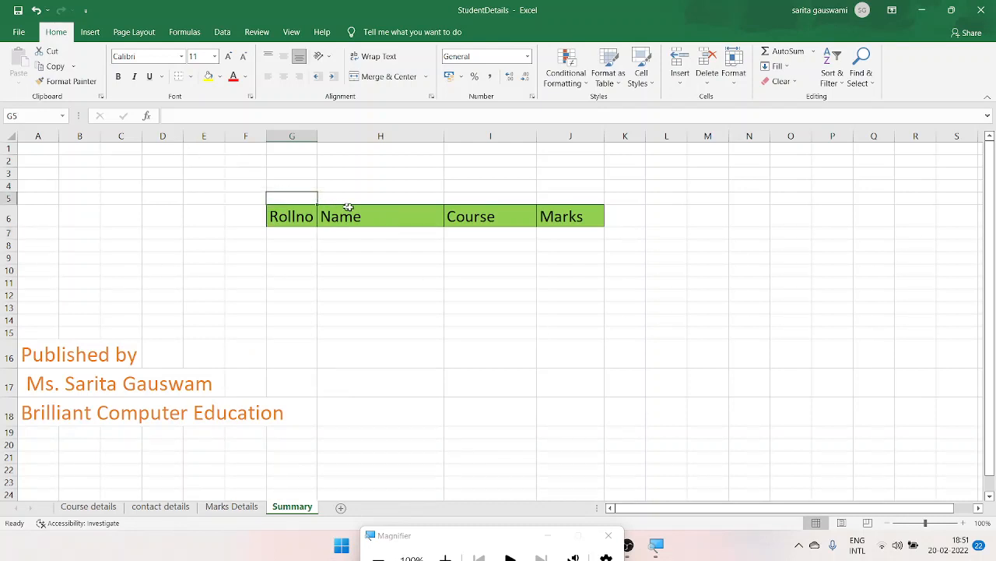
click(357, 209)
click(361, 198)
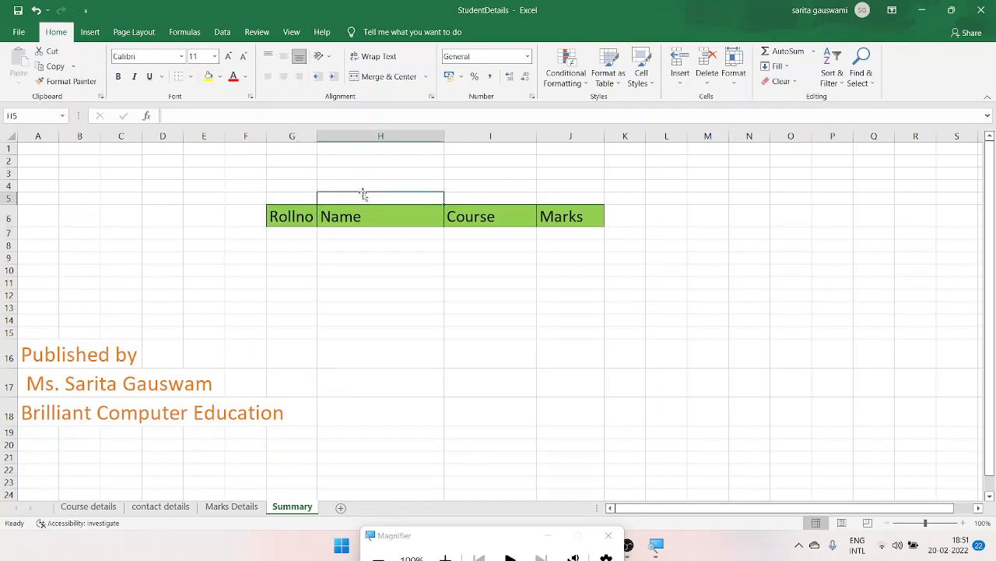
click(363, 188)
text(Cou)
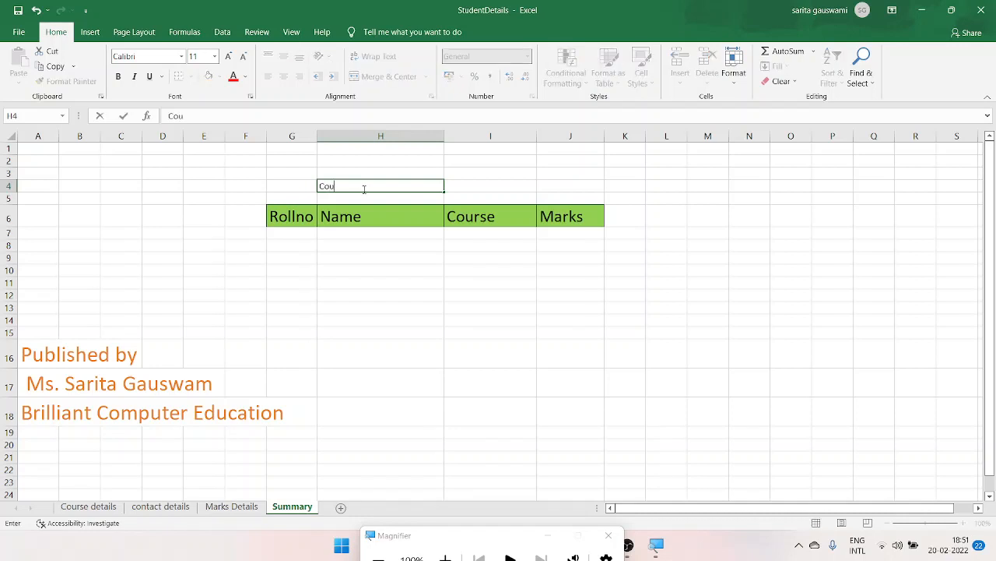
text(rse detailes)
key(BackSpace)
key(BackSpace)
text(s)
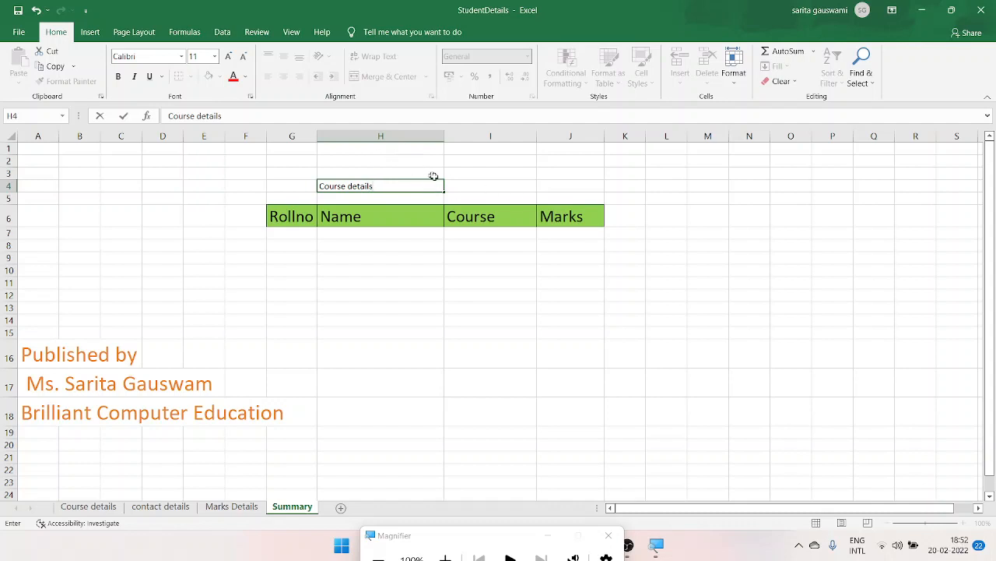
click(461, 185)
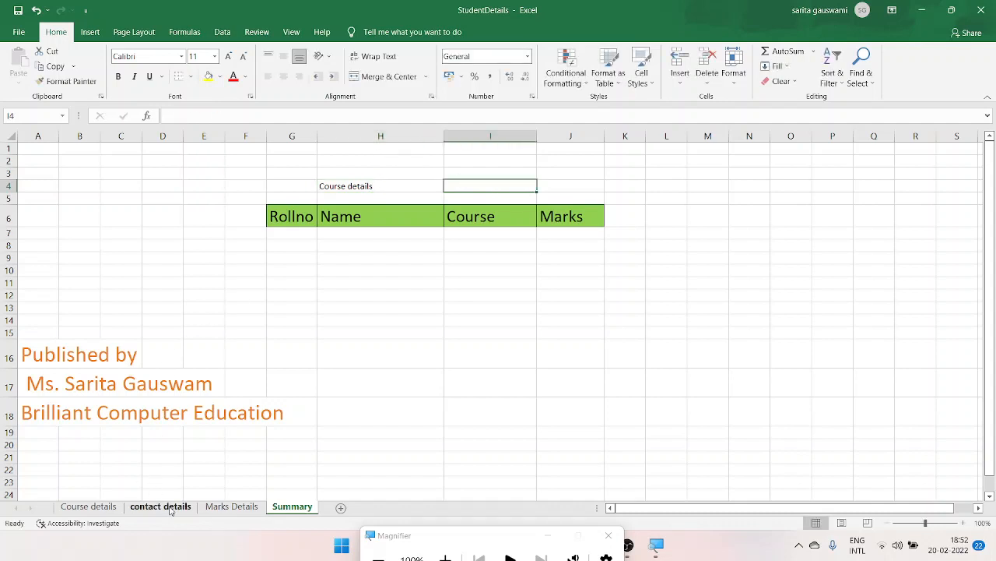
- Compare the columns of the Course details, contact details and Marks Details sheets with the Summary sheet's headers
click(166, 508)
click(88, 506)
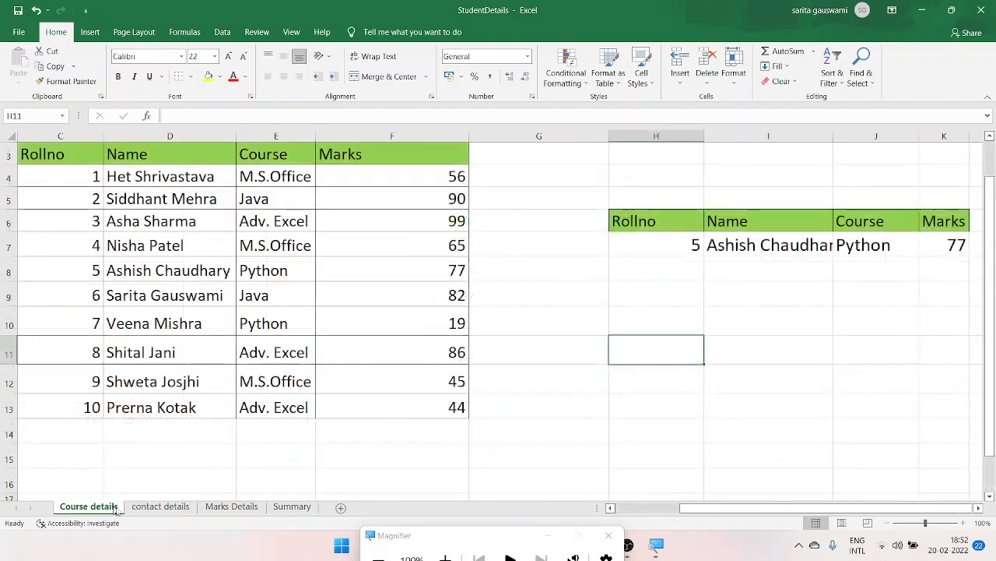
click(161, 507)
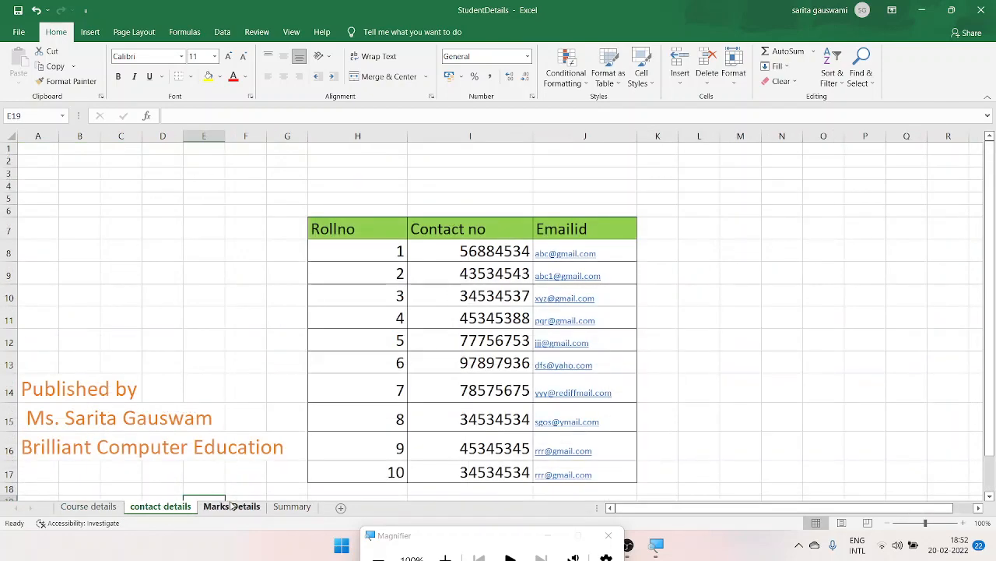
click(231, 507)
click(285, 508)
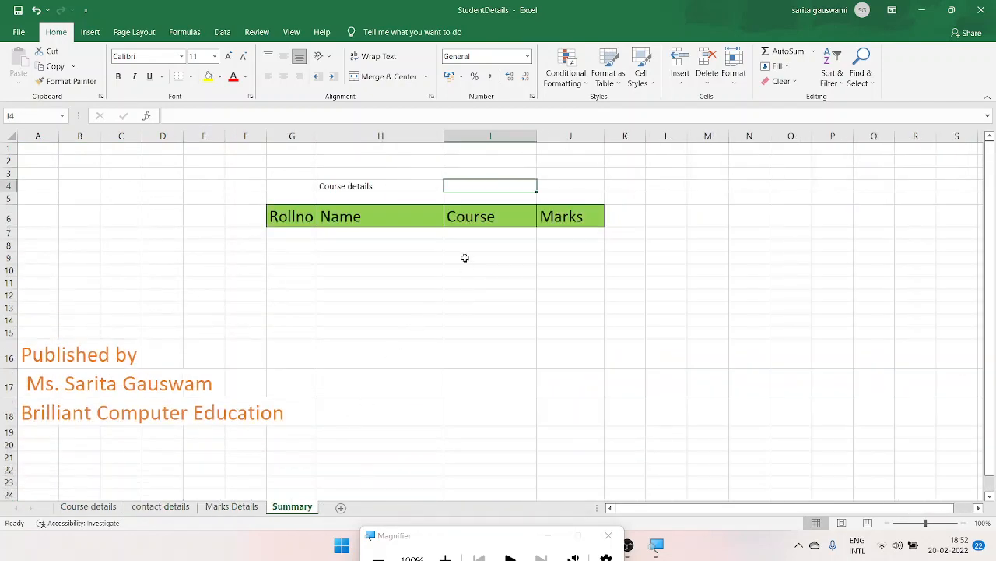
click(478, 213)
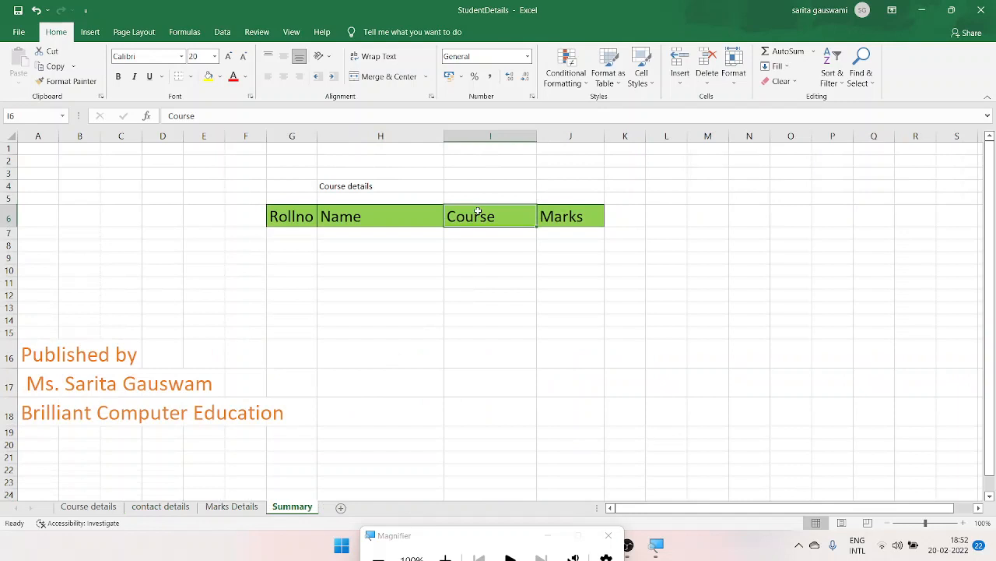
click(161, 507)
click(235, 506)
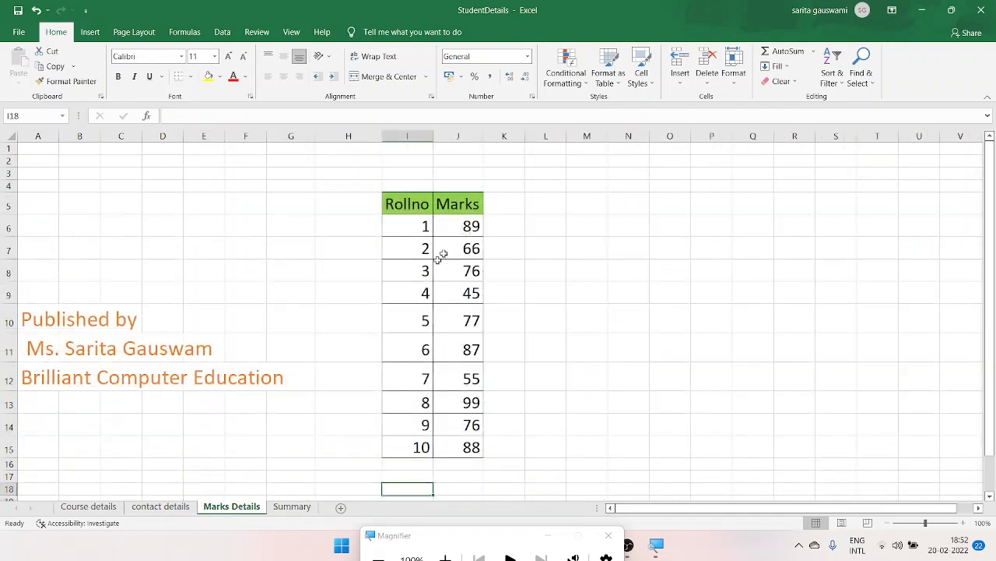
click(290, 507)
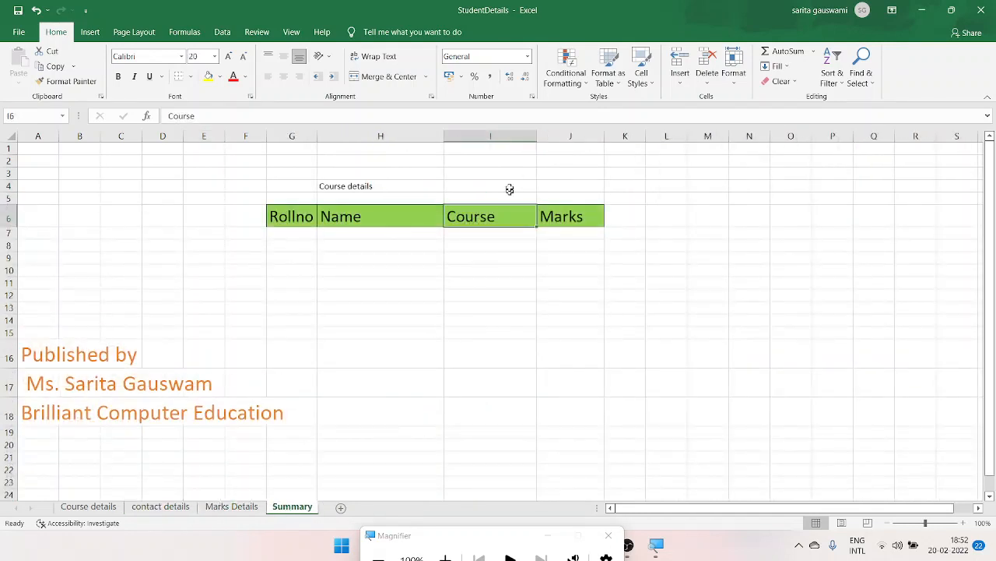
- Change the header in I6 of the Summary sheet to "Contact no" and check it against the source sheets
text(Cont)
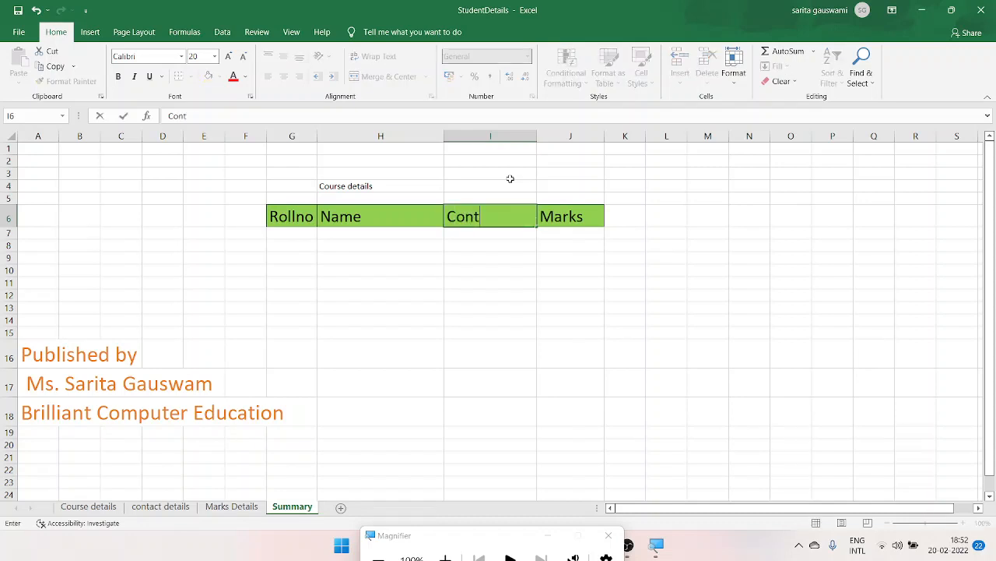
text(act no)
click(229, 507)
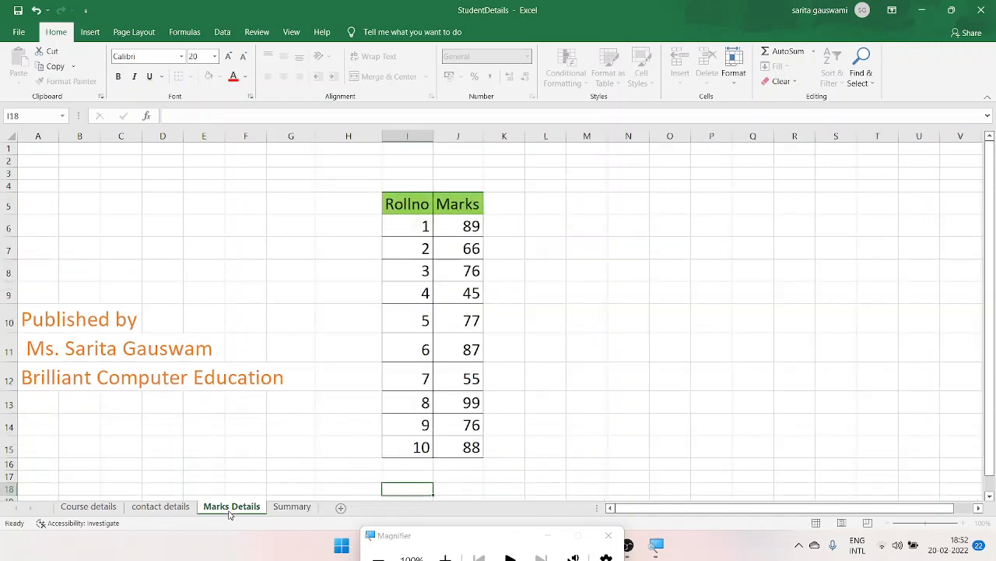
click(173, 510)
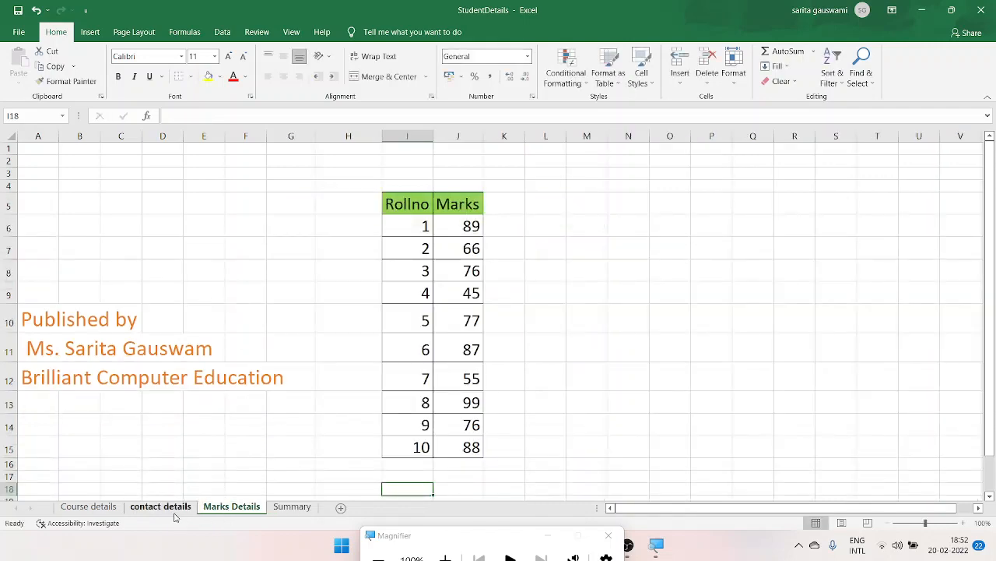
click(98, 508)
click(291, 507)
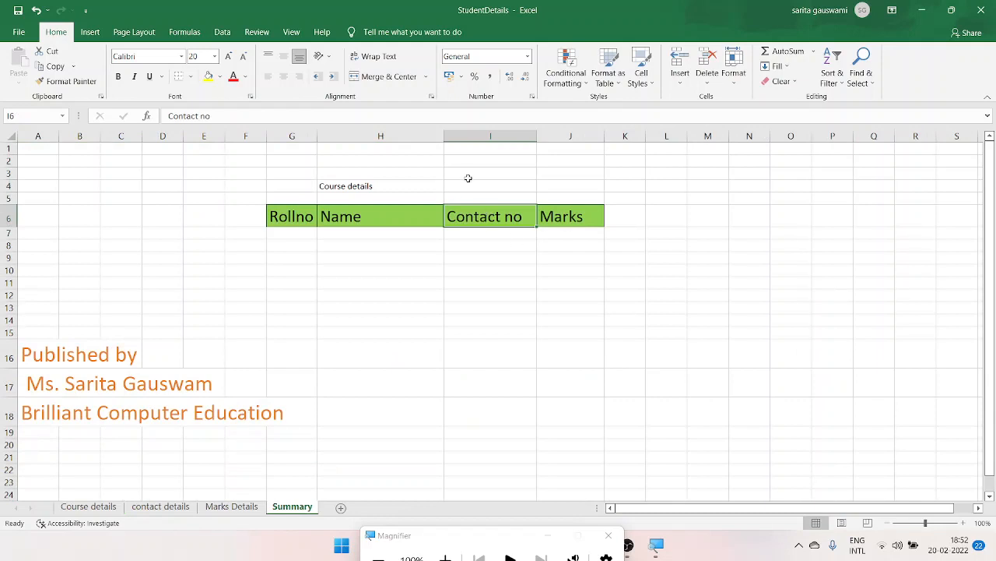
- Enter the label "contact details" in cell I4 above the Contact no header
click(468, 183)
text(con)
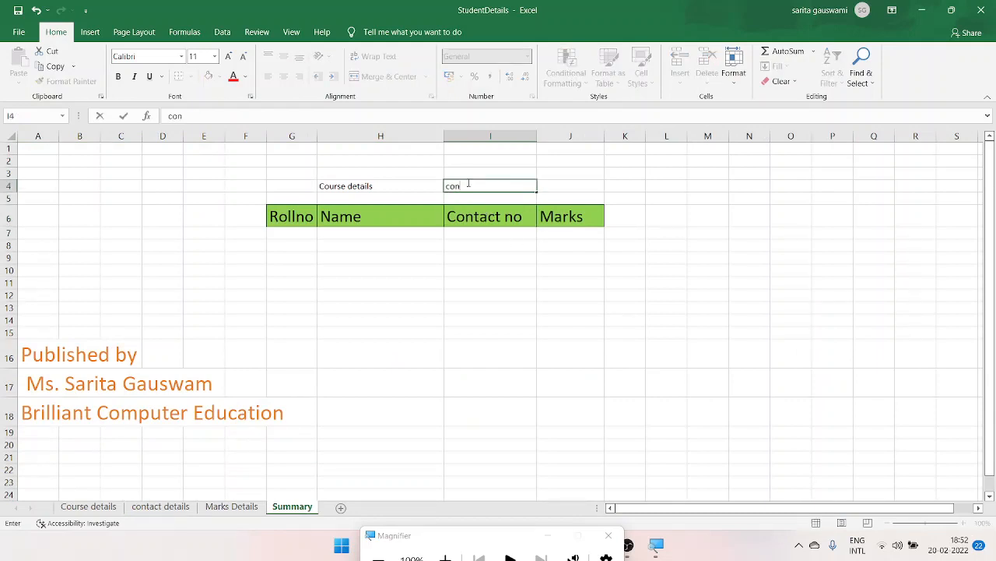
text(tact deyai)
key(BackSpace)
text(tai)
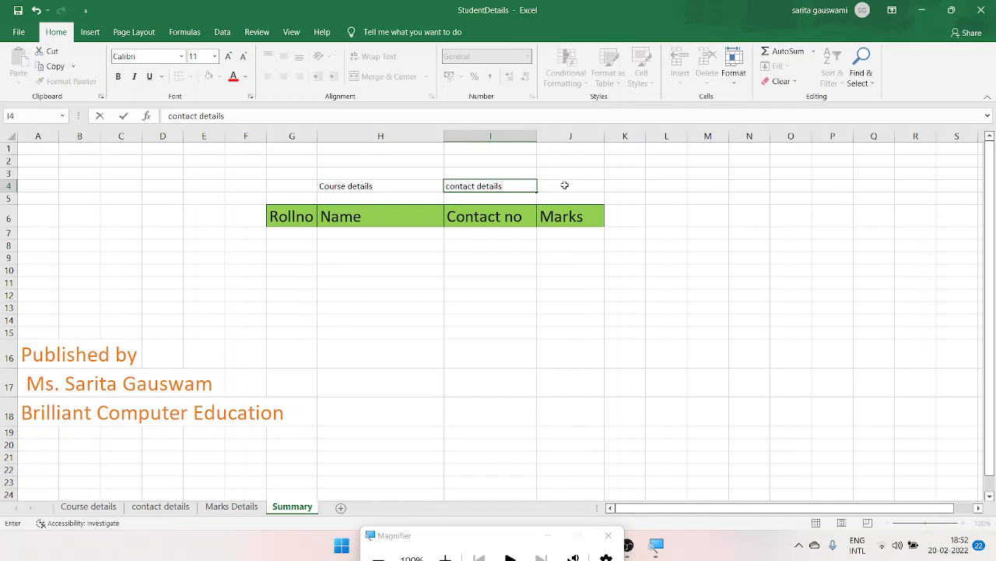
- Enter the label "Mraks Details" in cell J4 above the Marks header
click(564, 184)
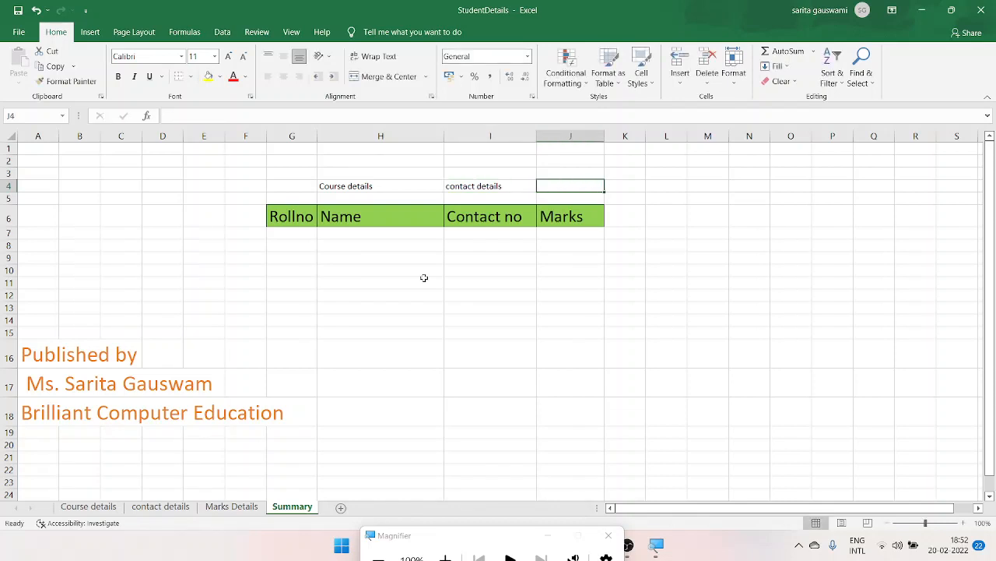
text(Mraks)
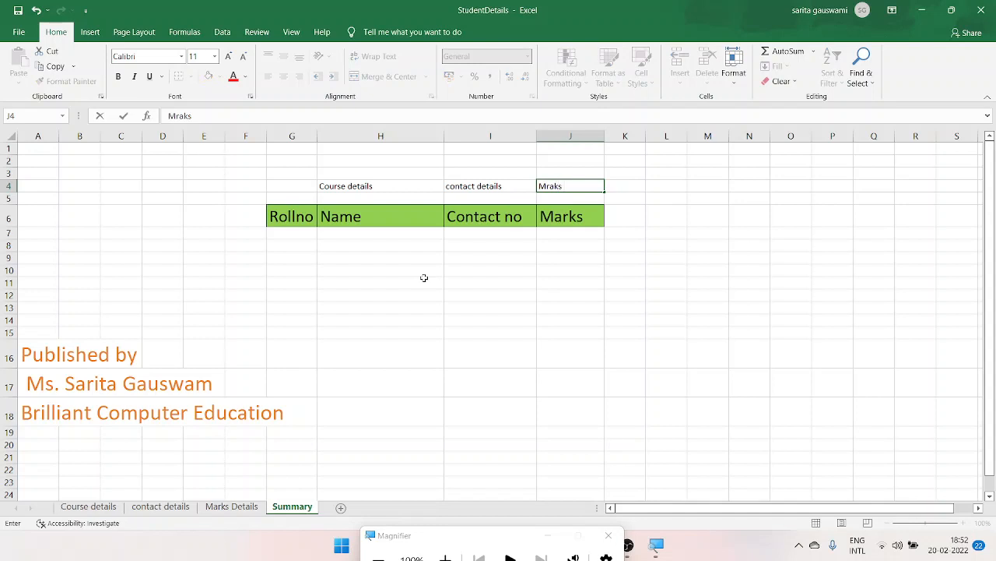
text( Details)
- Enter roll number 1 in cell G7 under the Rollno header
click(289, 238)
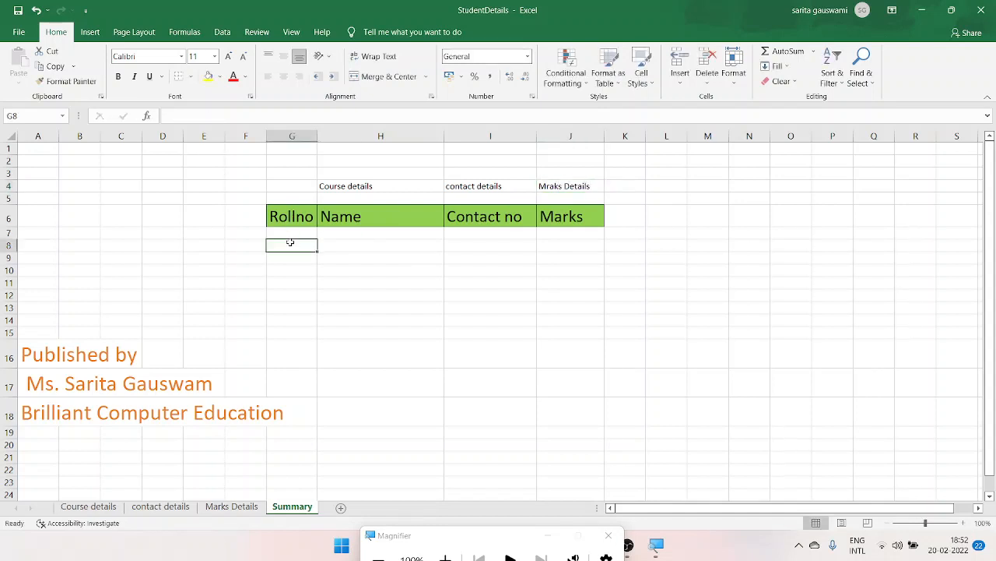
text(1)
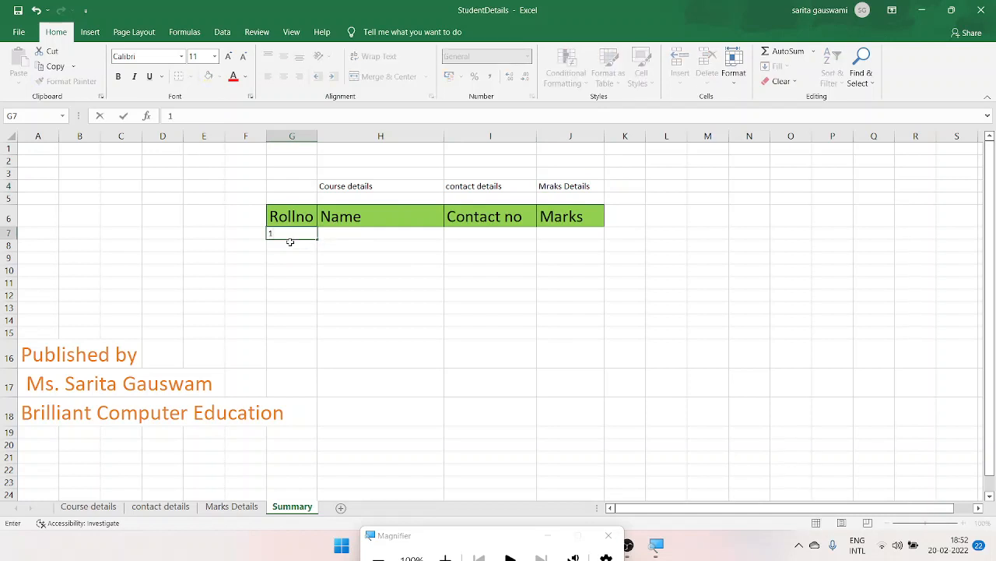
key(Return)
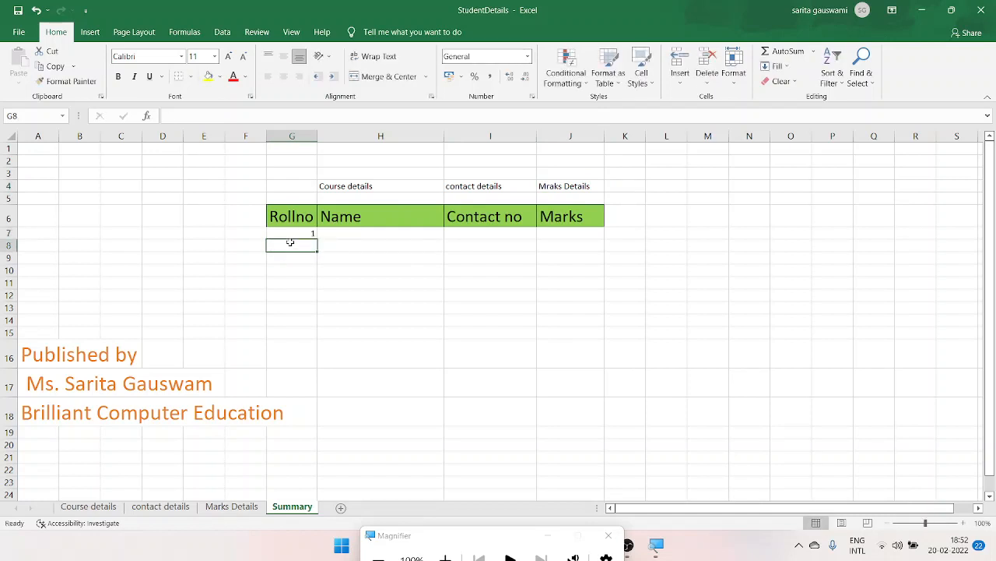
- Start a VLOOKUP formula in H7 under Name, with the roll number cell G7 as the lookup value
key(Up)
key(Right)
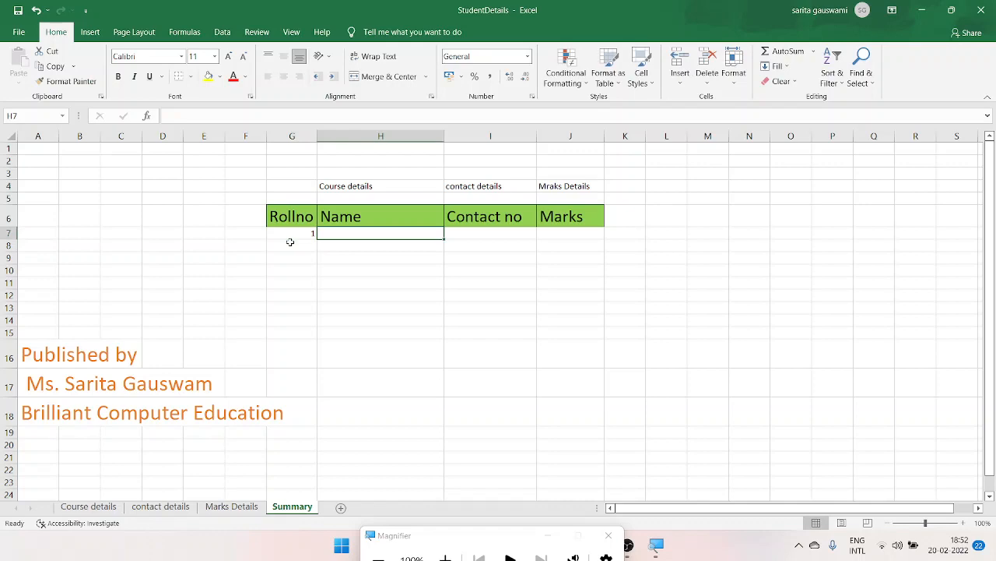
text(=)
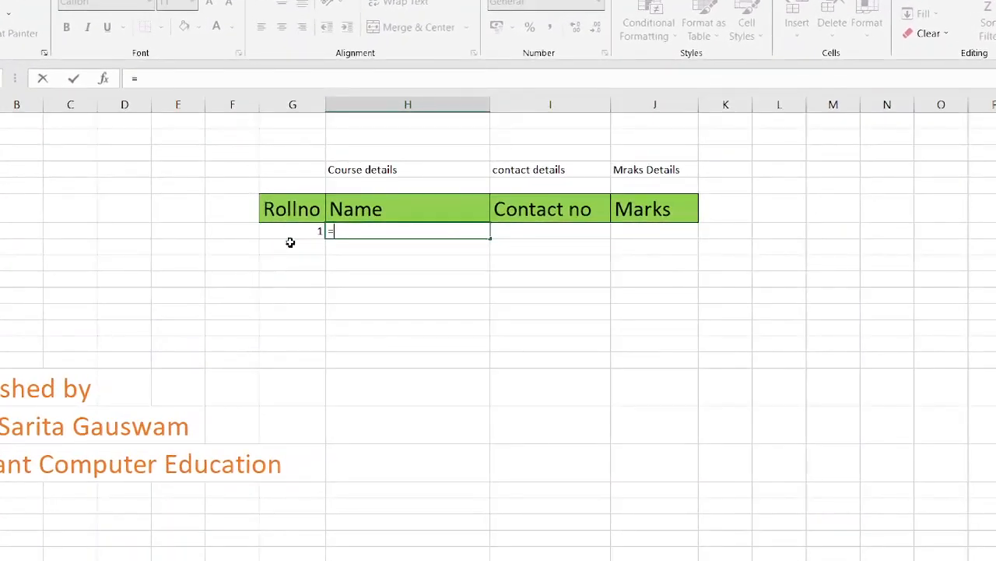
text(vlo)
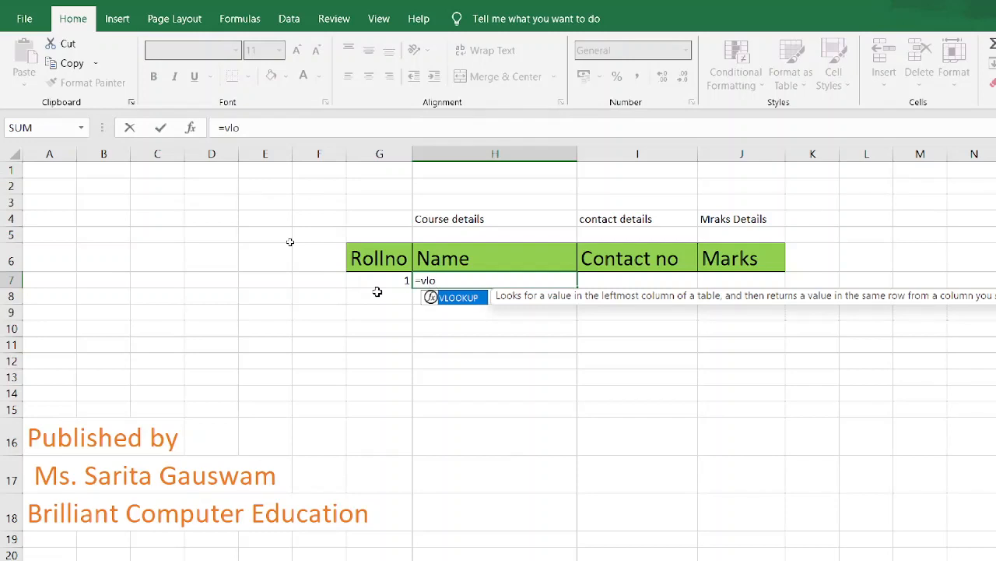
key(Tab)
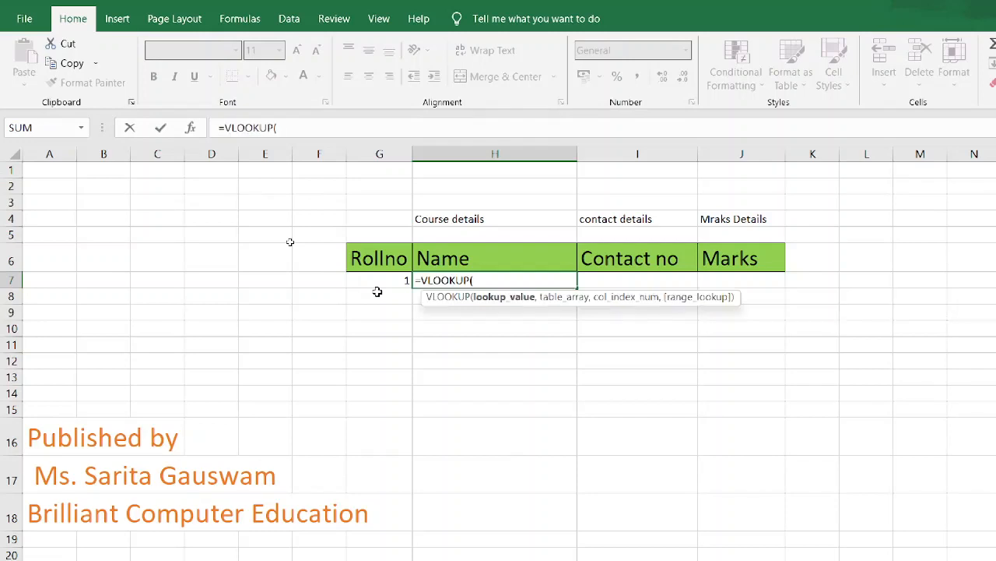
text(+)
key(BackSpace)
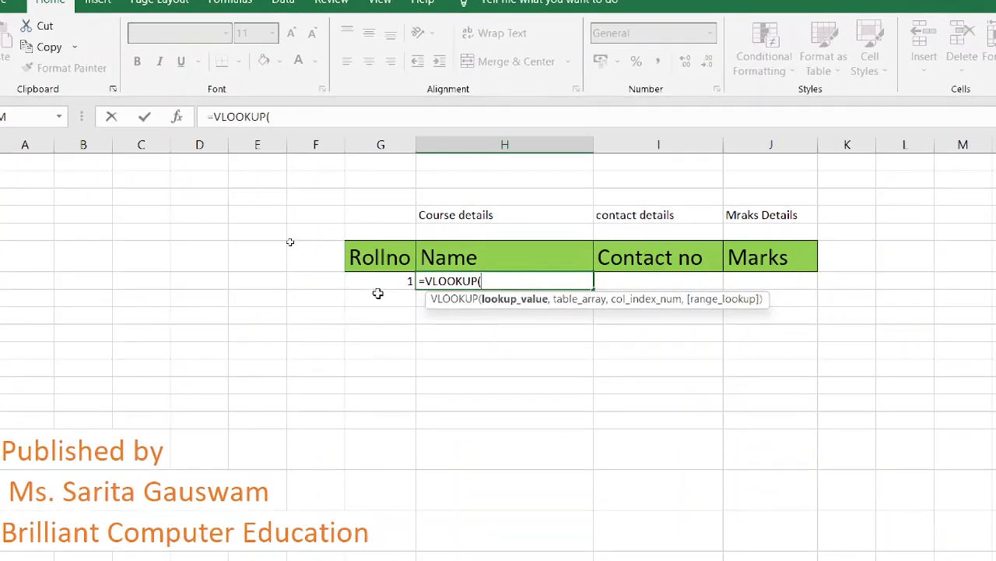
click(403, 280)
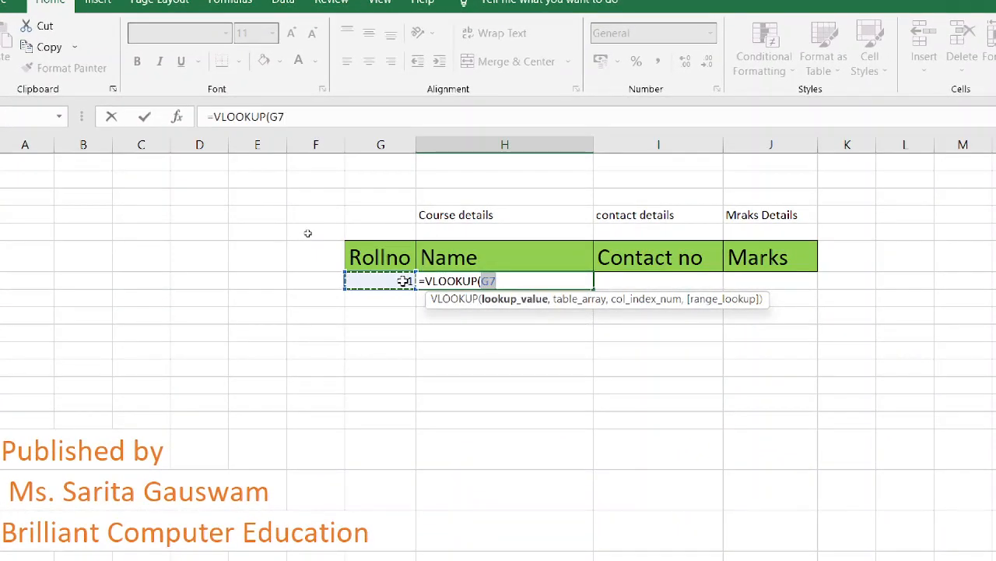
key(Right)
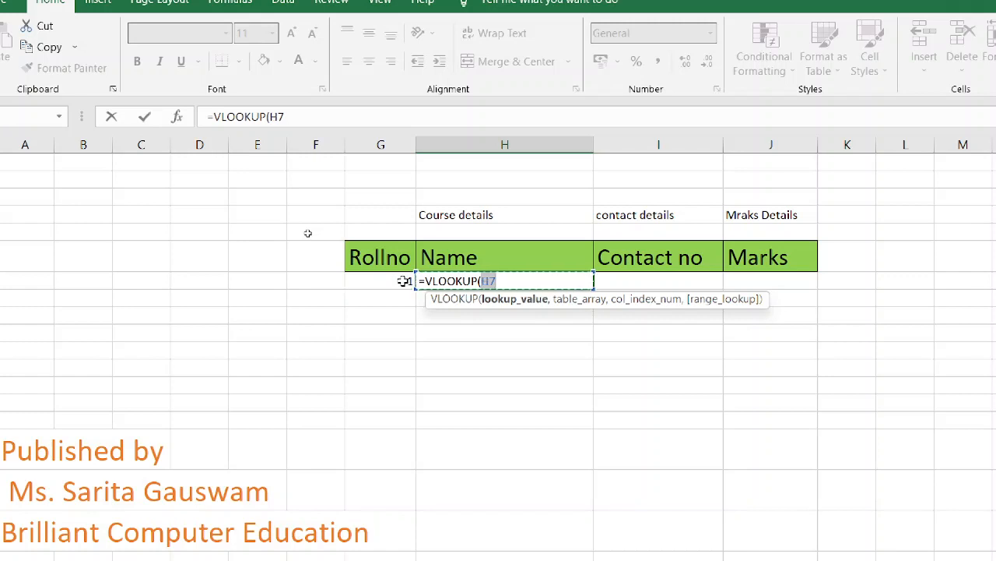
key(BackSpace)
click(404, 282)
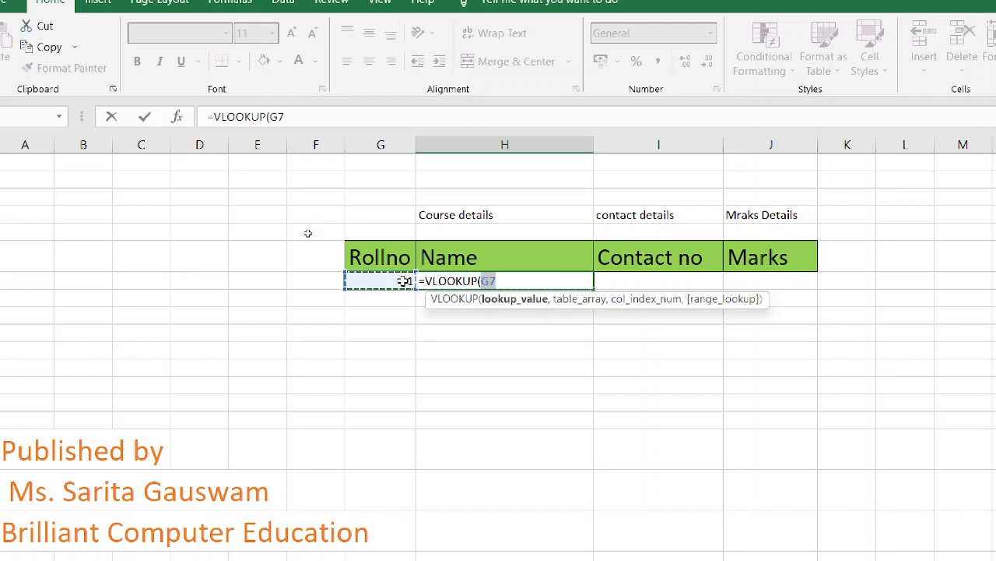
text(,)
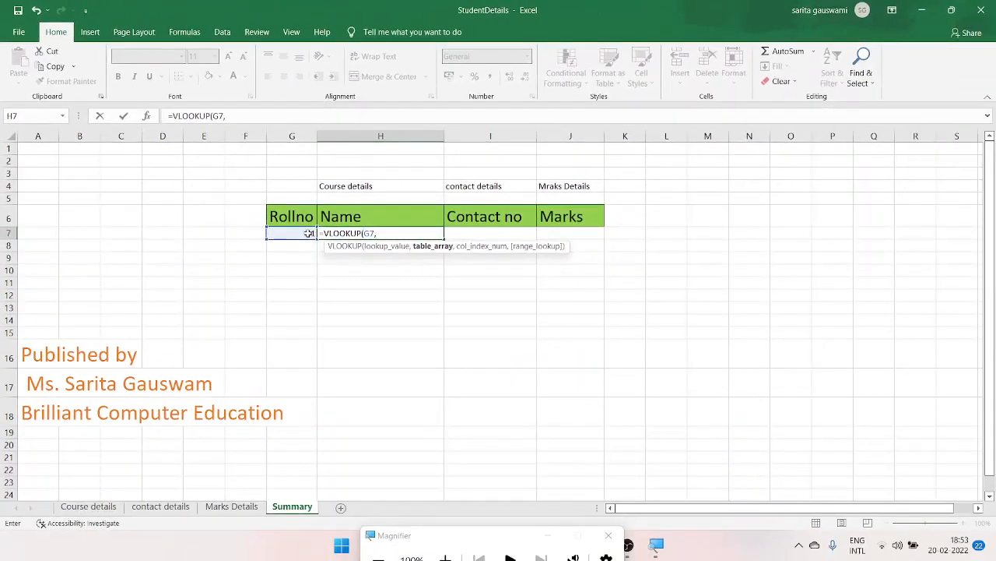
- Use the student table C3:F13 on the Course details sheet as the VLOOKUP table array
click(88, 506)
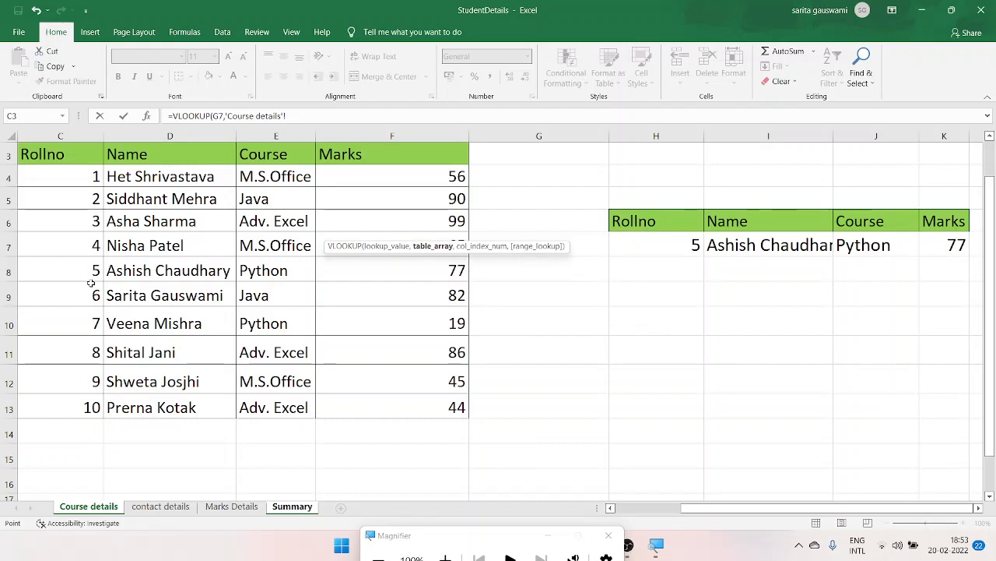
click(66, 152)
key(shift+Right)
key(shift+Right)
key(shift+Right)
key(shift+Down)
key(shift+Down)
key(shift+Down)
key(shift+Down)
key(shift+Down)
key(shift+Down)
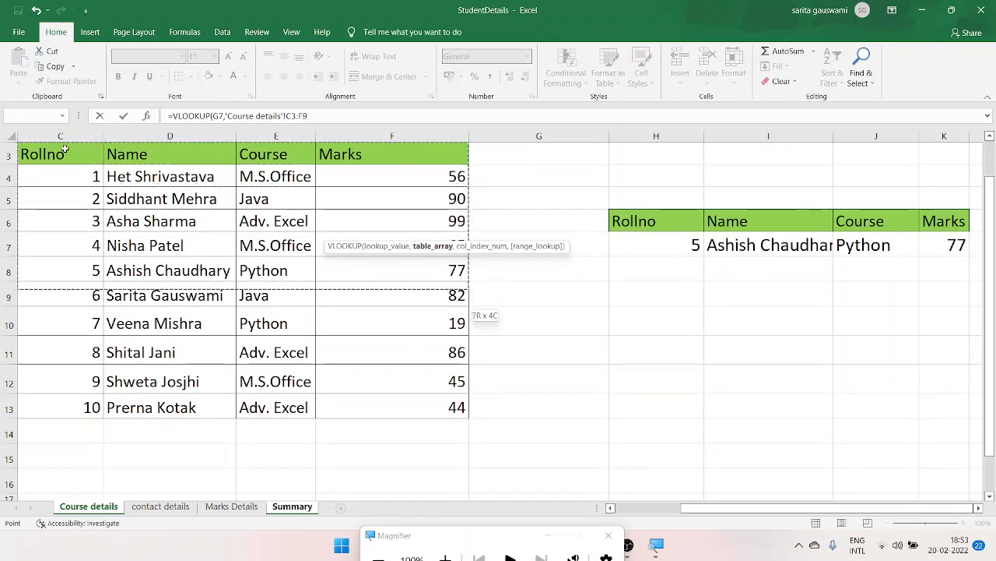
key(shift+Down)
key(shift+Down)
key(shift+Down)
key(shift+Down)
text(,)
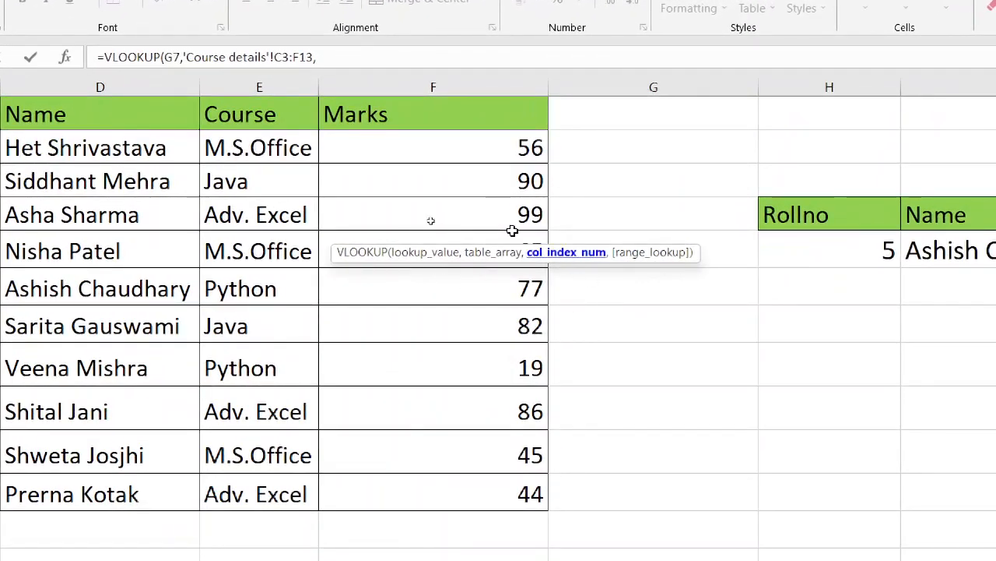
- Complete the name lookup in H7 with column index 2 and exact match 0, and review its formula
click(350, 68)
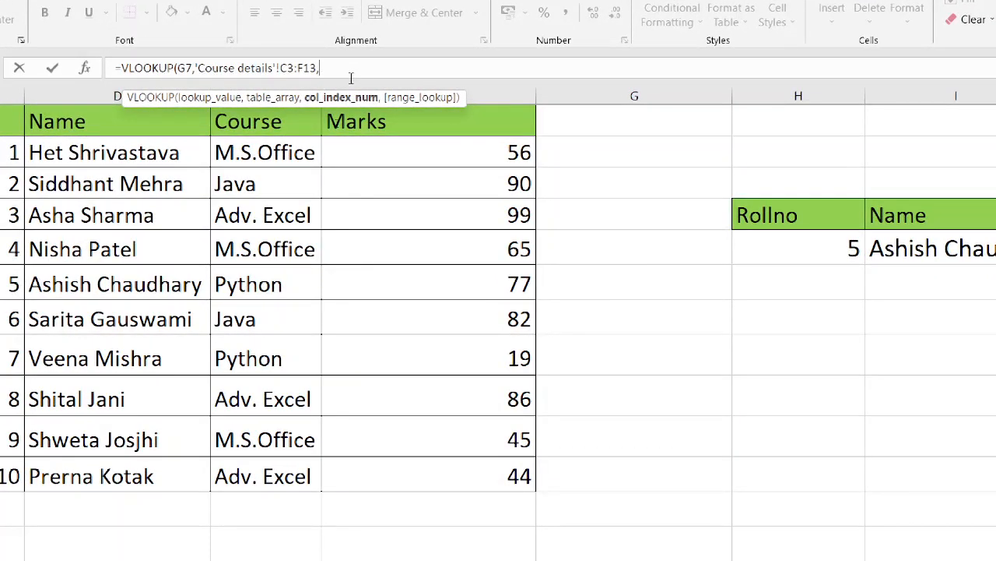
text(2)
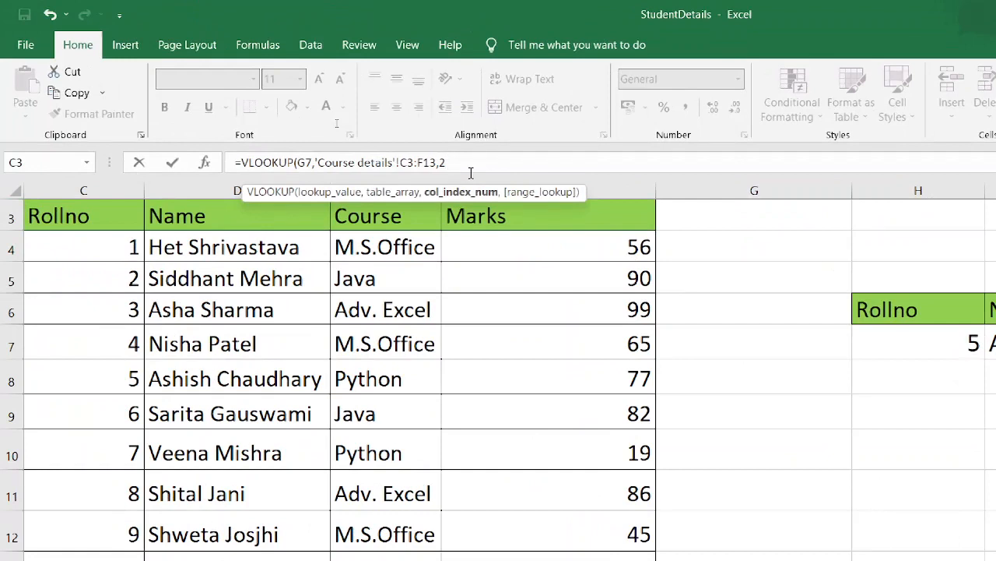
text(,)
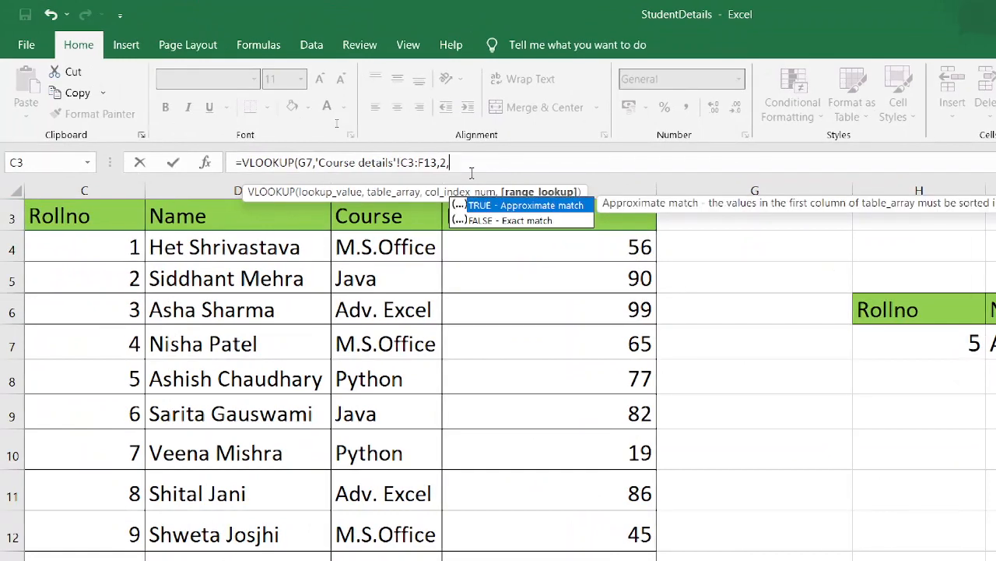
text(0))
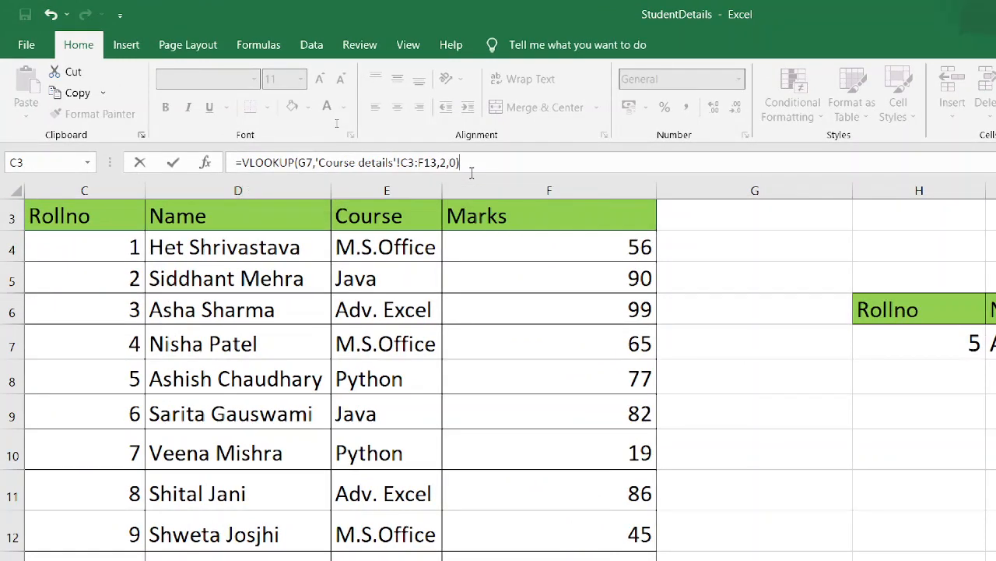
key(Return)
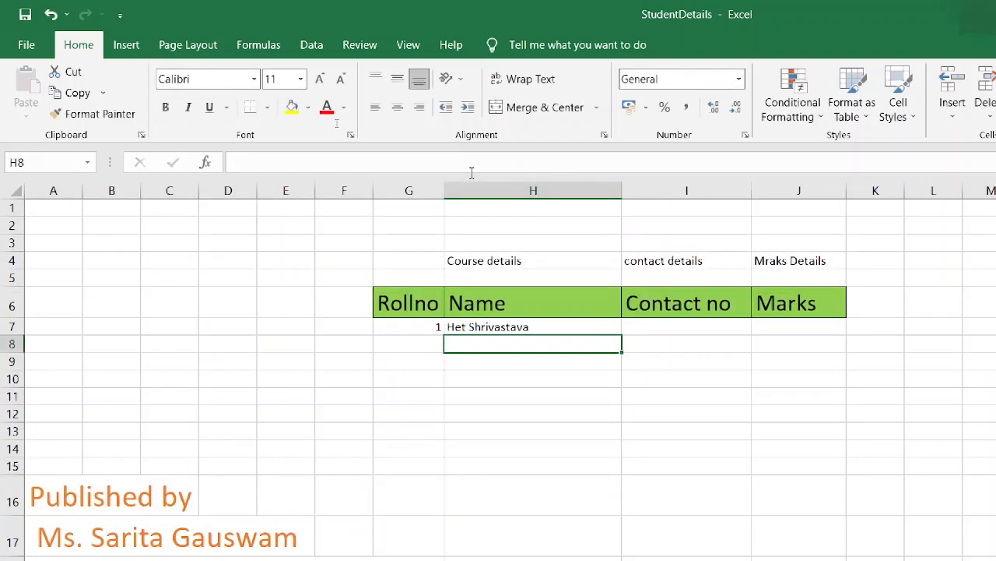
click(486, 326)
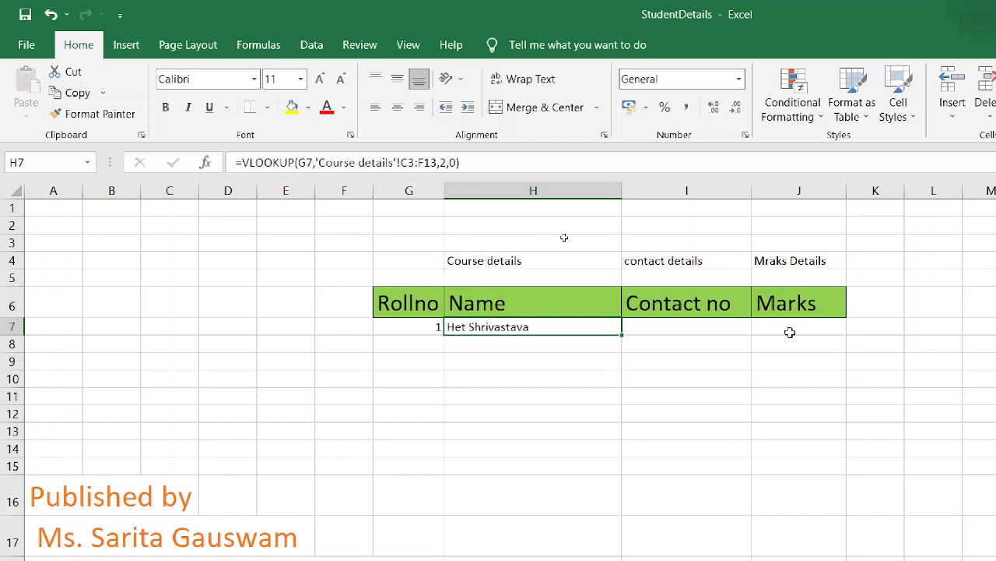
- Start a VLOOKUP formula in I7 under Contact no, with the roll number cell G7 as the lookup value
click(732, 321)
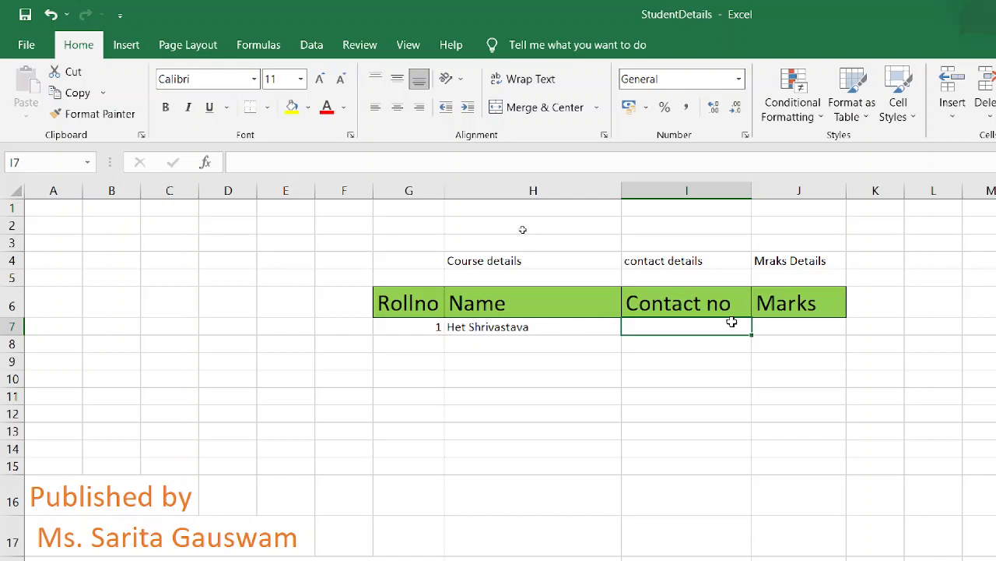
text(=)
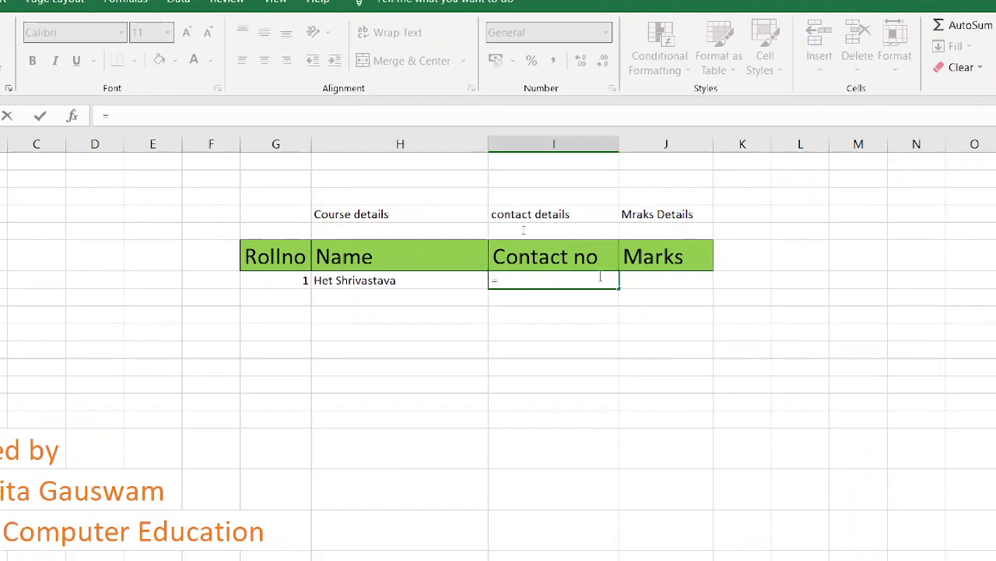
text(vlo)
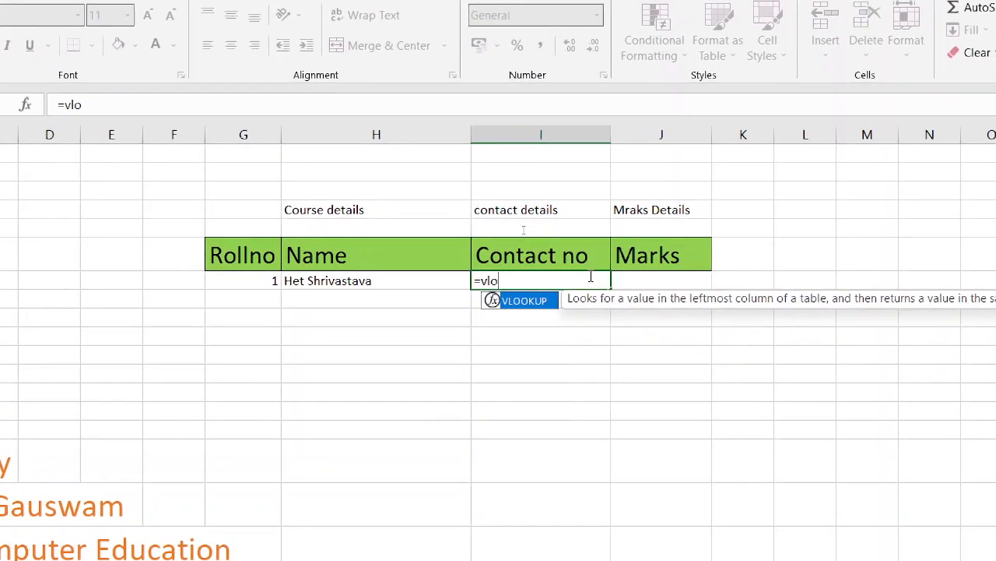
key(Tab)
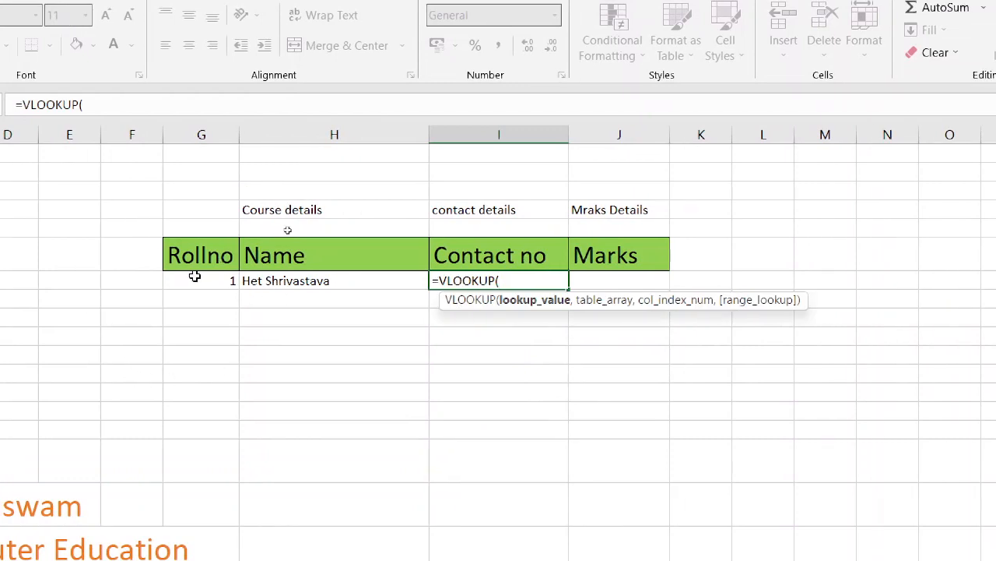
click(194, 276)
text(,)
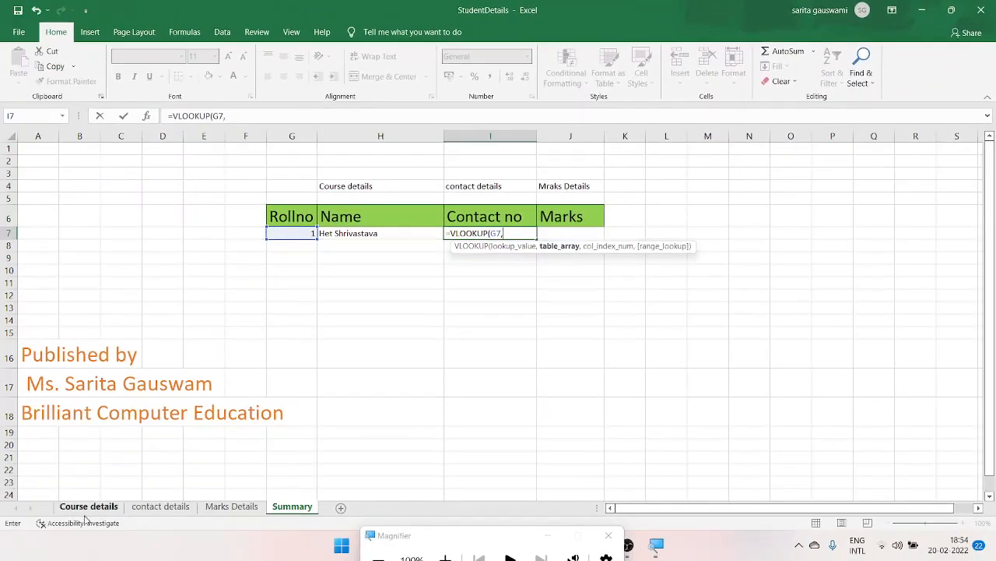
- Complete the contact number lookup using H7:J17 on the contact details sheet as the table array and column index 2
click(158, 507)
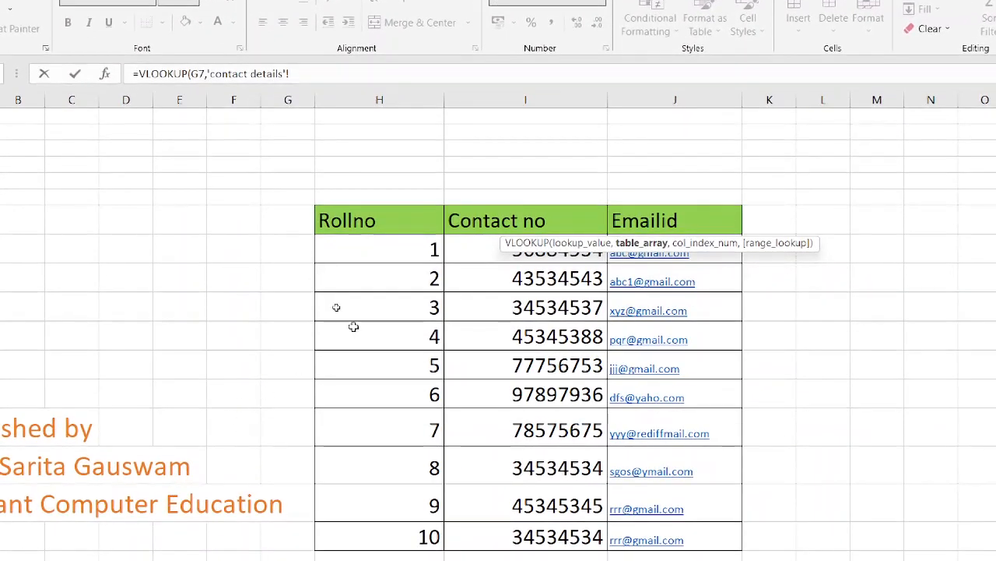
click(347, 233)
drag(361, 229, 685, 541)
text(,2)
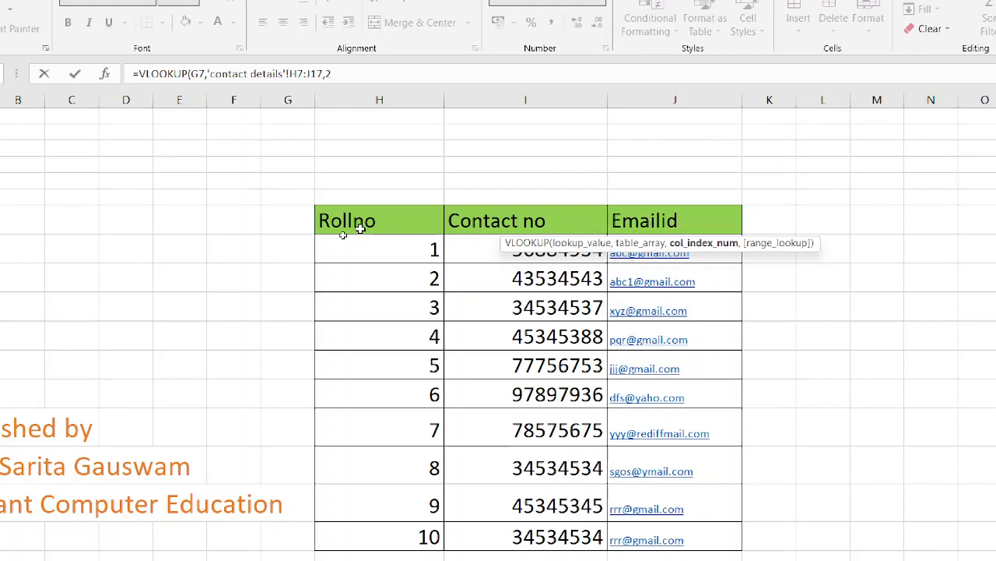
text(,0)
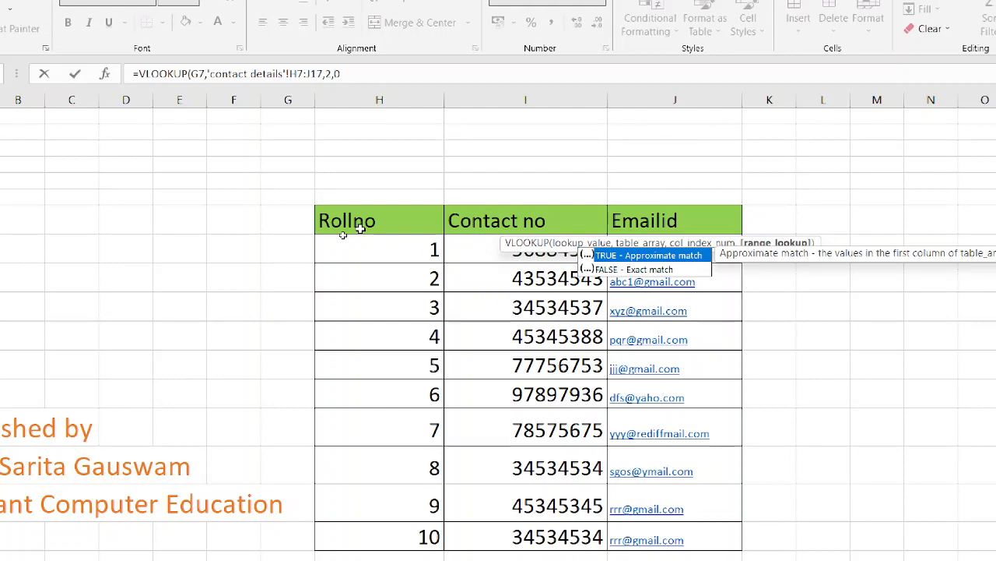
key(Return)
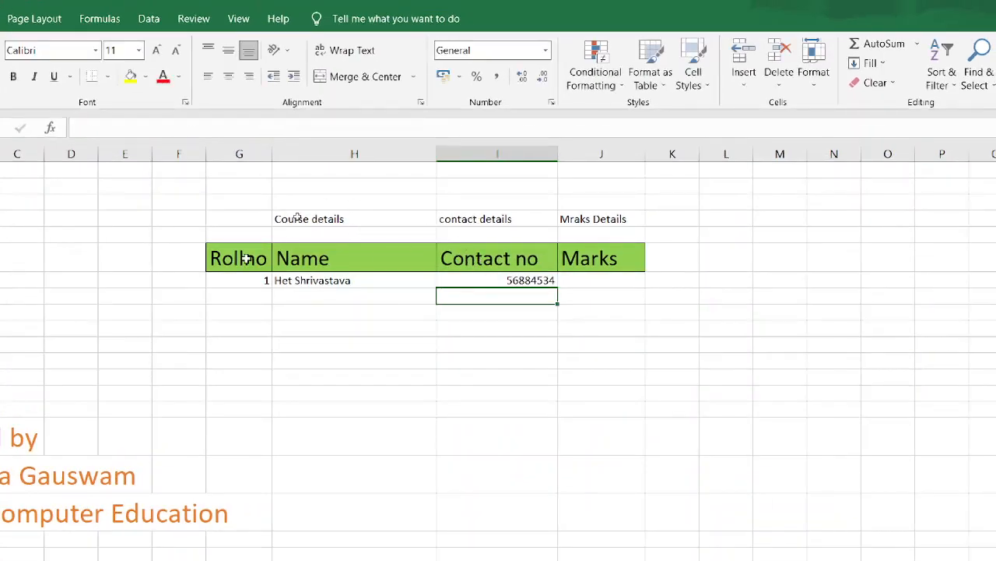
- Enlarge the font of G7:I7 to 24 and fit column H's width to its contents
click(225, 283)
key(shift+Right)
key(shift+Right)
key(shift+Right)
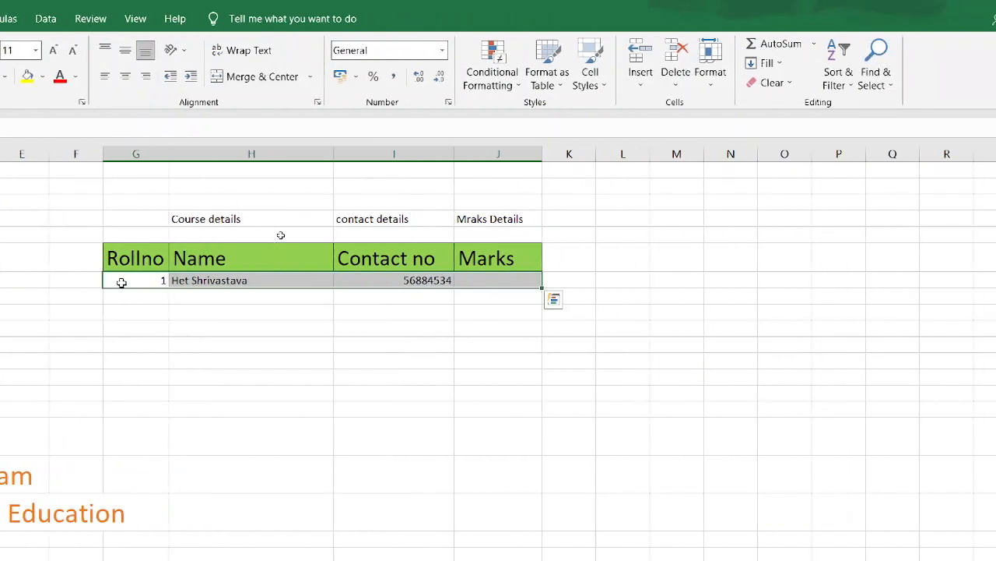
key(shift+Left)
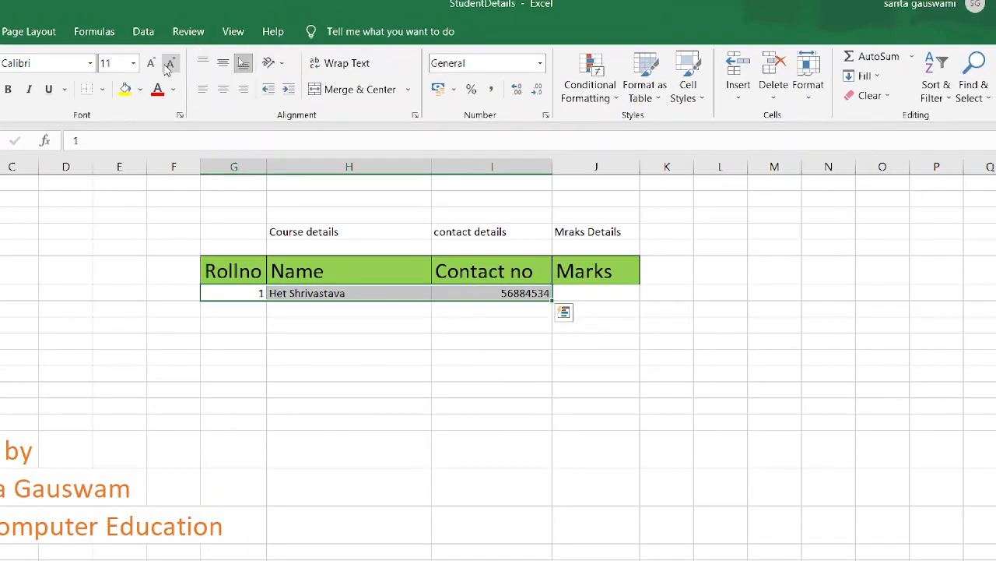
click(149, 64)
click(149, 64)
click(149, 64)
click(149, 64)
click(149, 64)
click(149, 64)
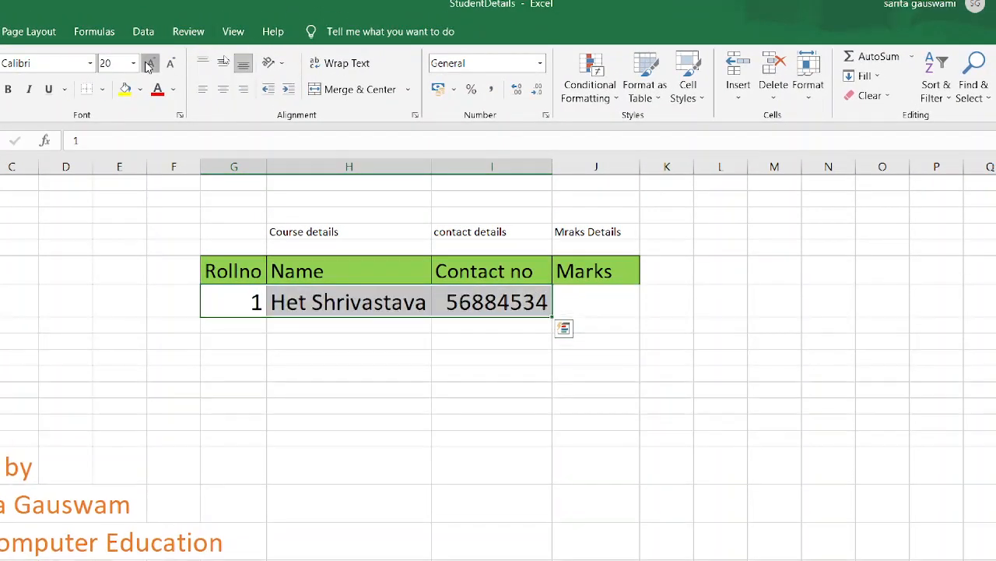
click(149, 64)
double_click(431, 167)
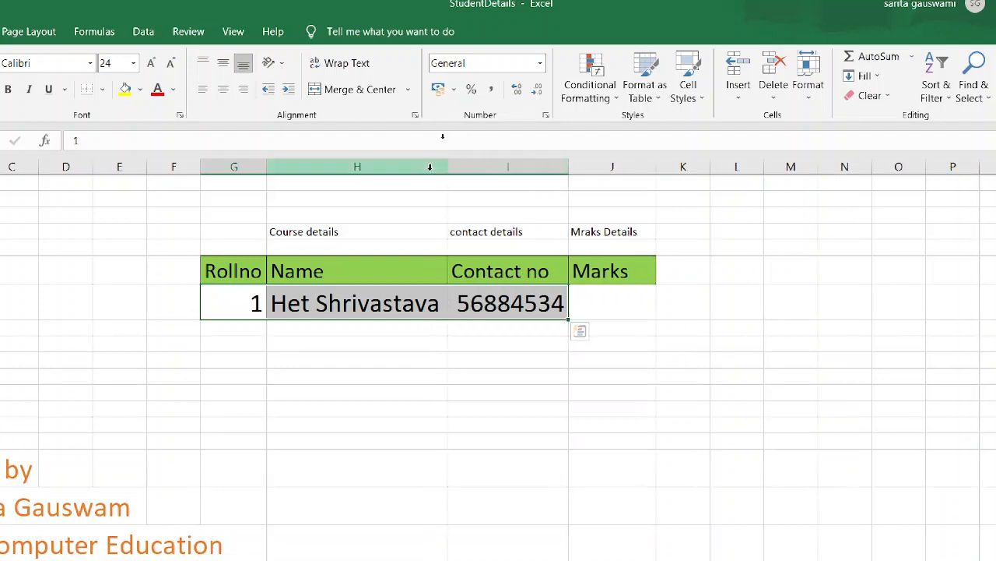
- Start a VLOOKUP formula in J7 under Marks, with the roll number cell G7 as the lookup value
click(629, 293)
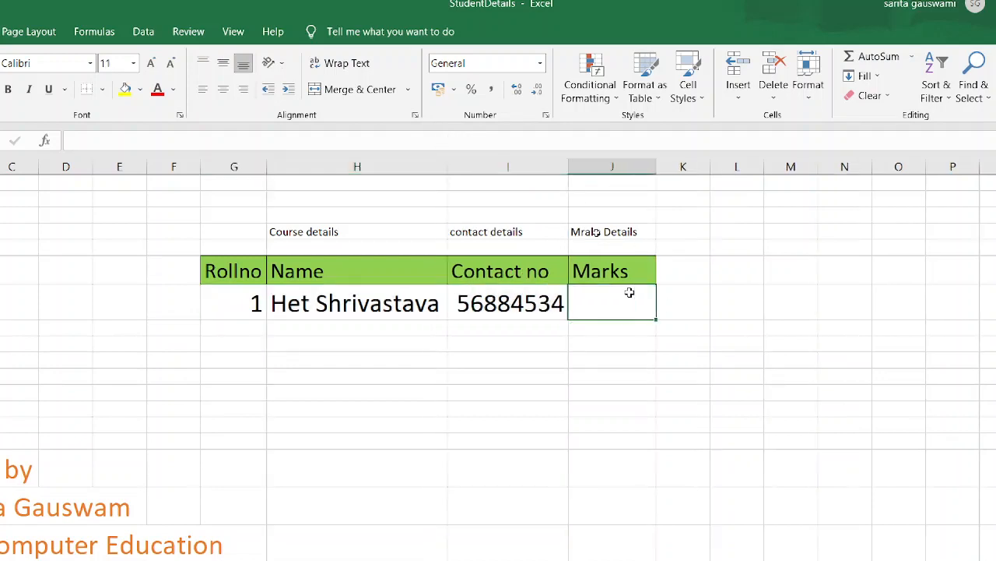
text(=)
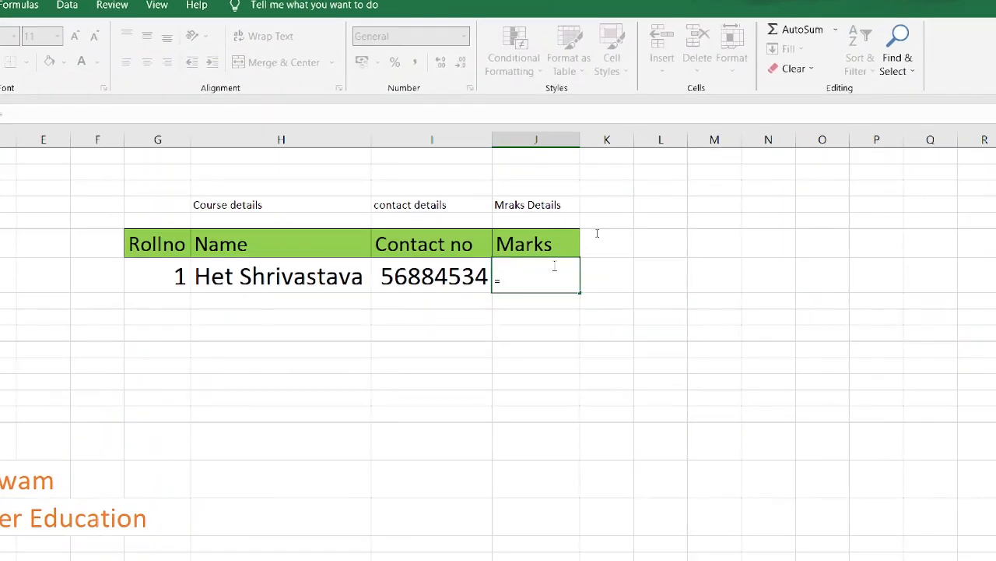
text(v)
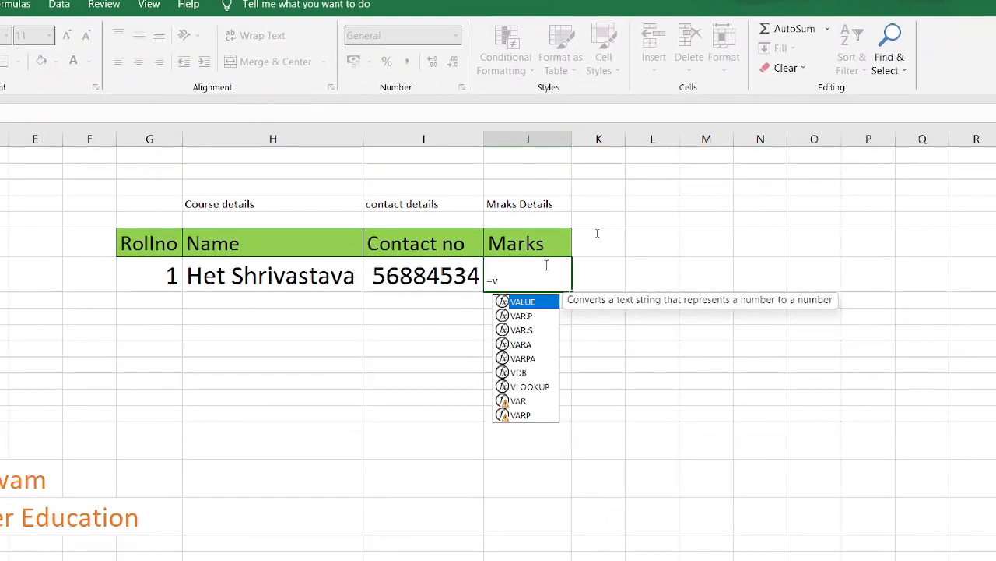
text(l)
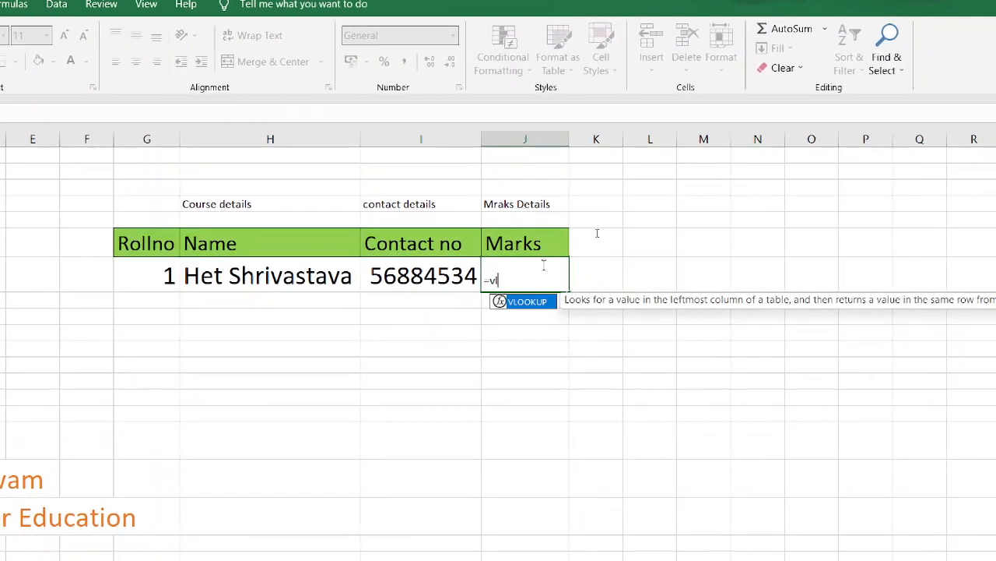
key(Tab)
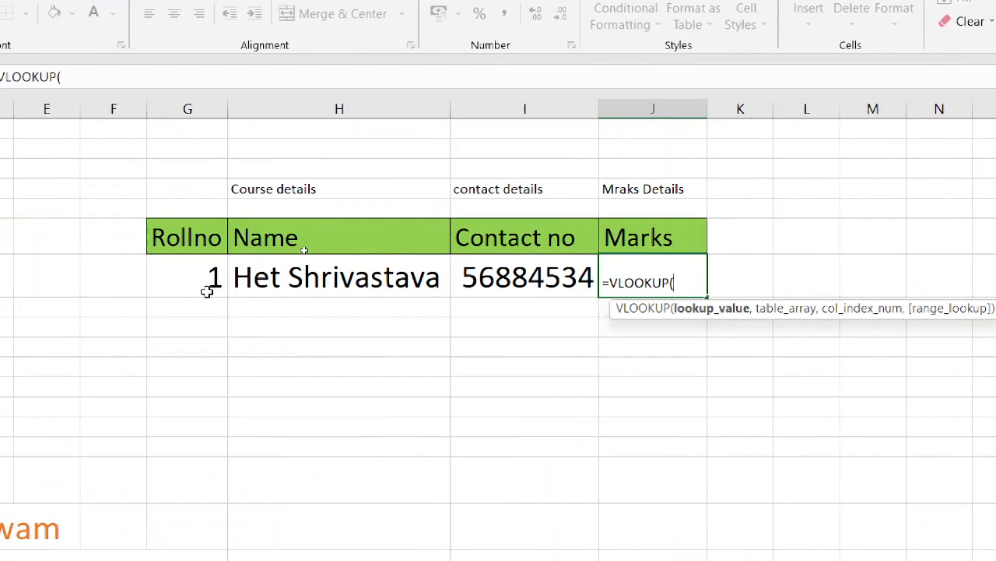
click(207, 291)
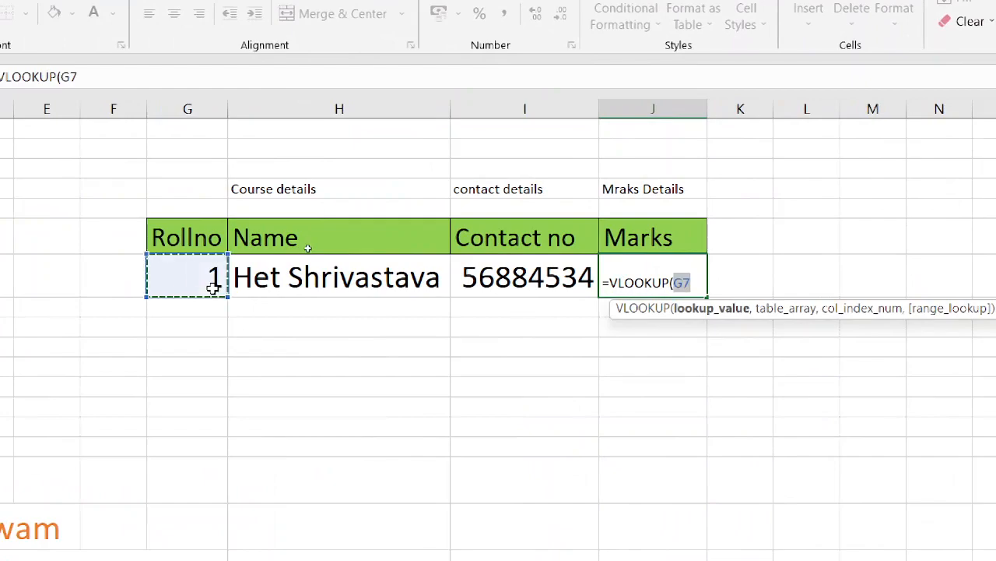
text(,)
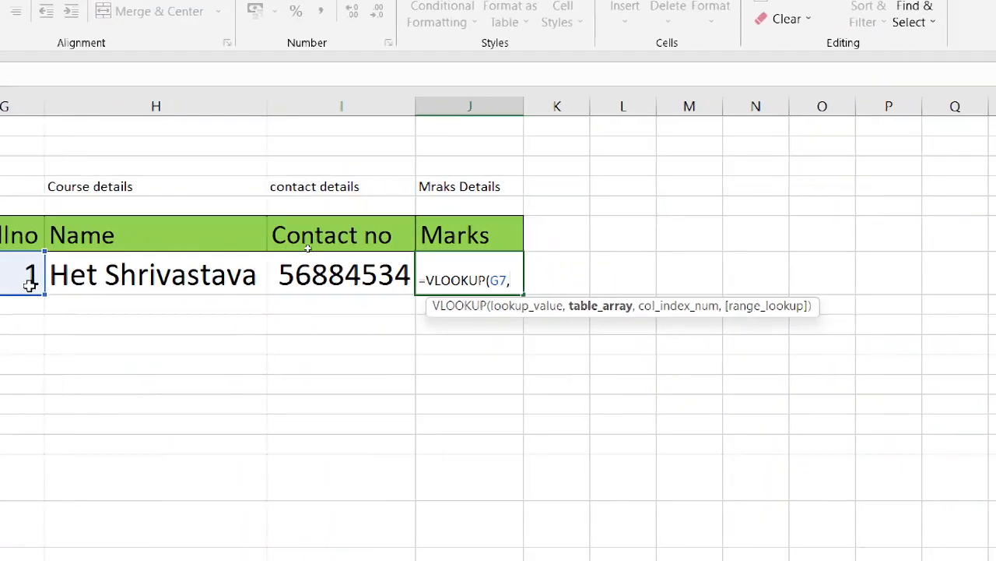
text(")
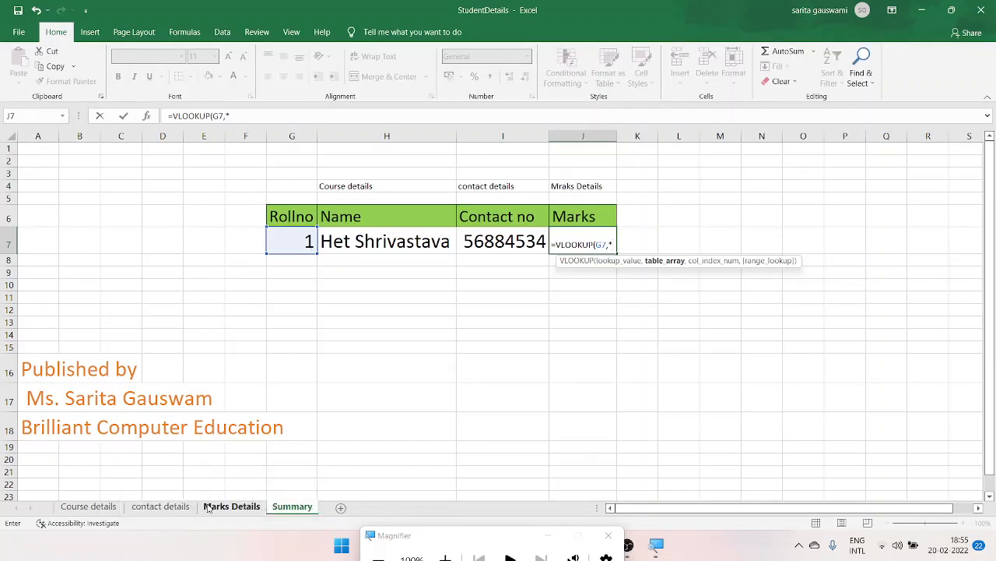
- Use the marks table I5:J15 on the Marks Details sheet as the table array of the J7 lookup
click(226, 507)
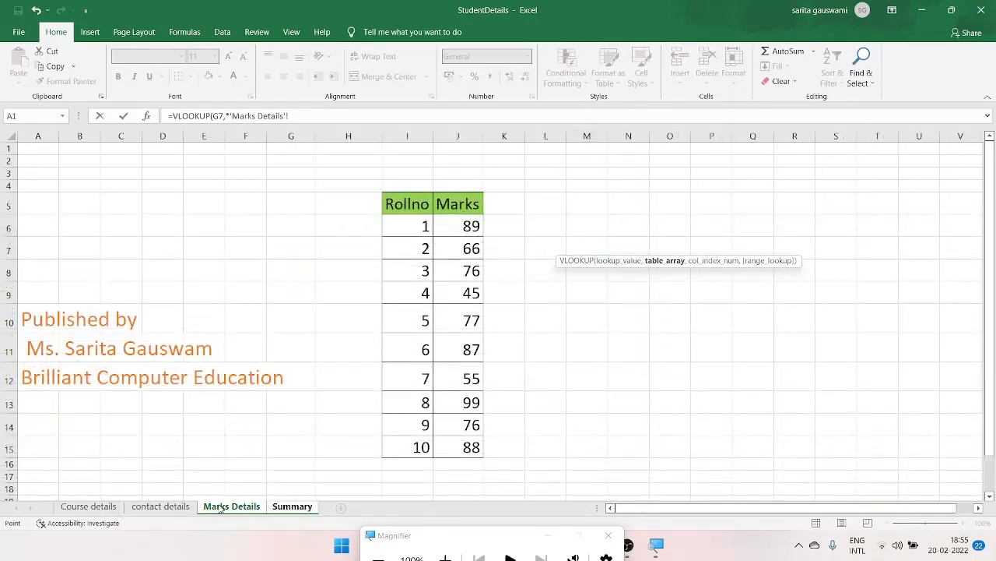
click(415, 204)
drag(414, 204, 479, 456)
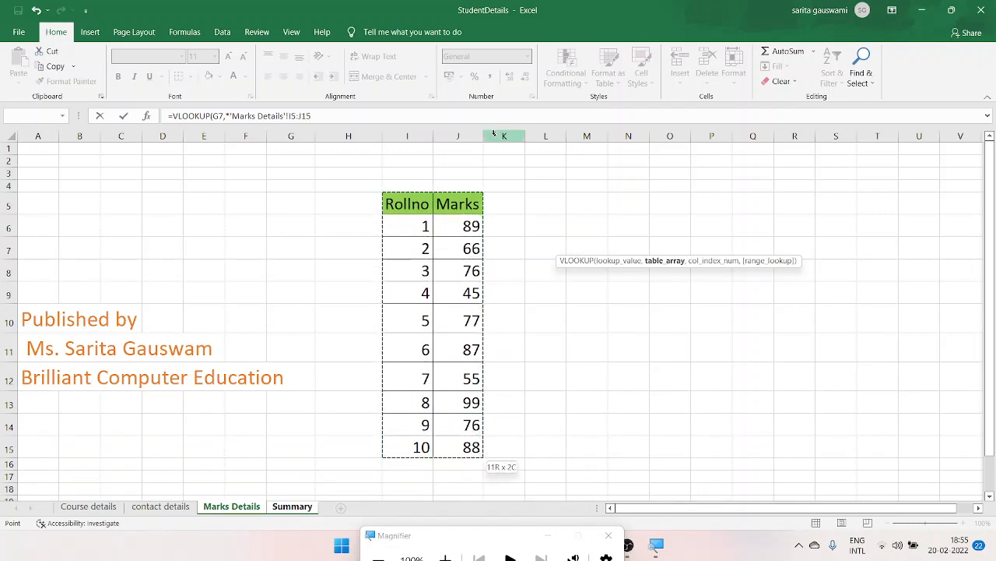
text(,)
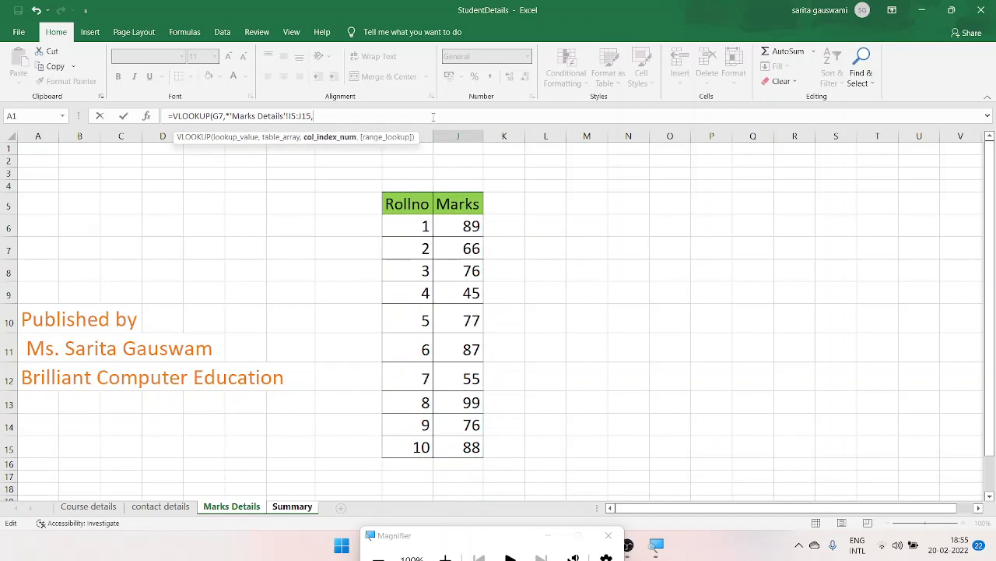
text(2,0)
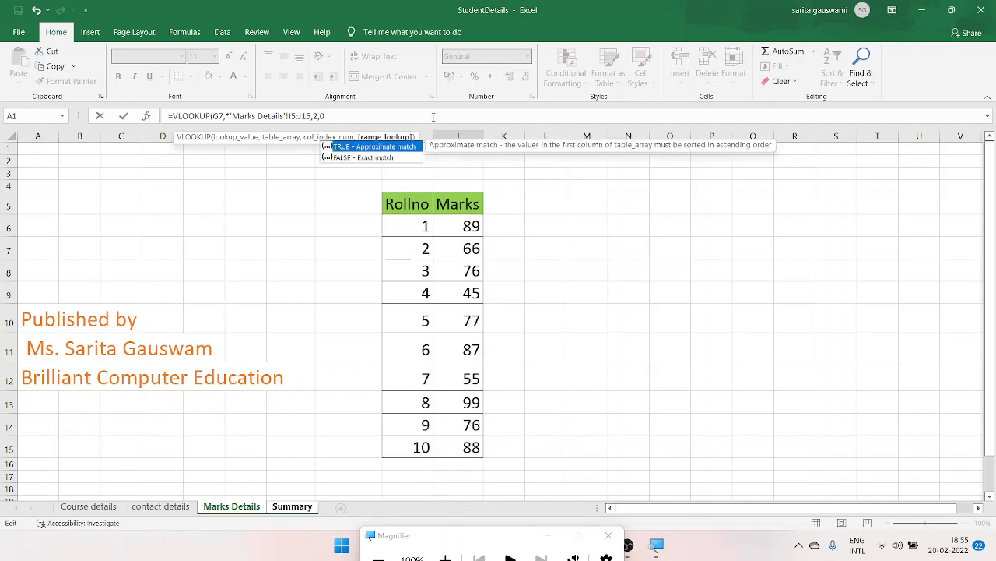
text())
- Complete the marks lookup with column index 2 and exact match 0, removing the stray asterisk before the sheet reference
key(Return)
key(Return)
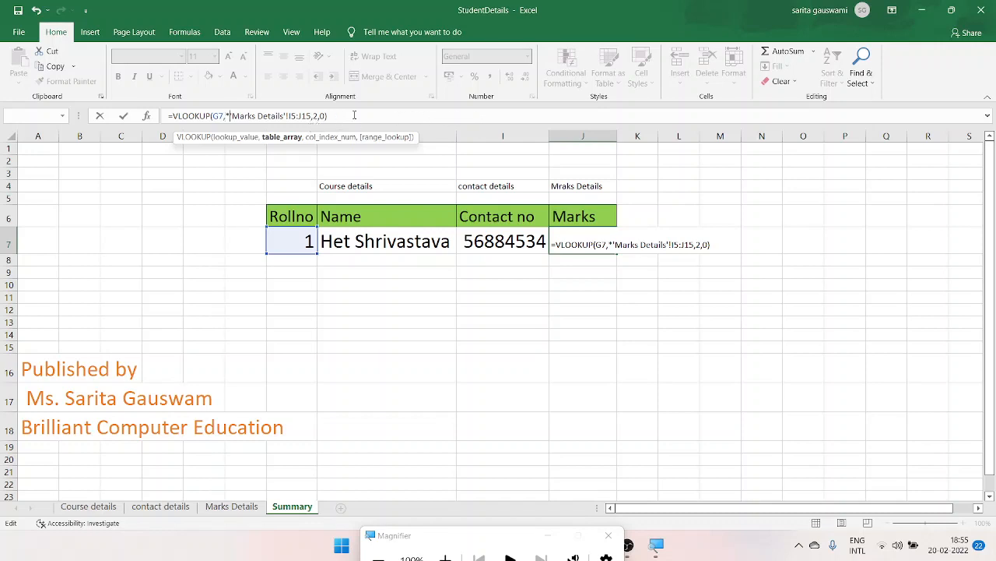
key(Return)
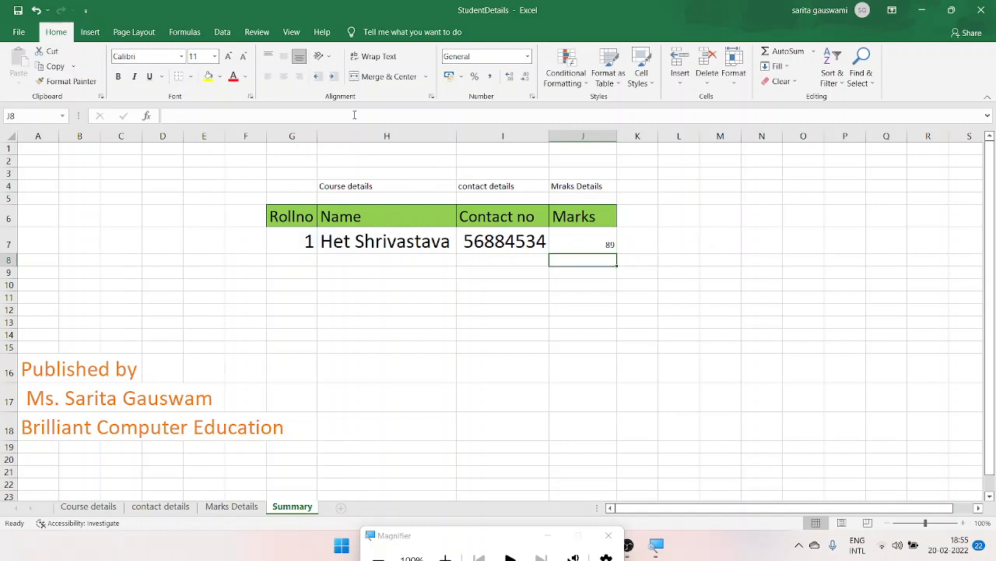
- Enlarge the font of the marks result in J7 to 26
key(Up)
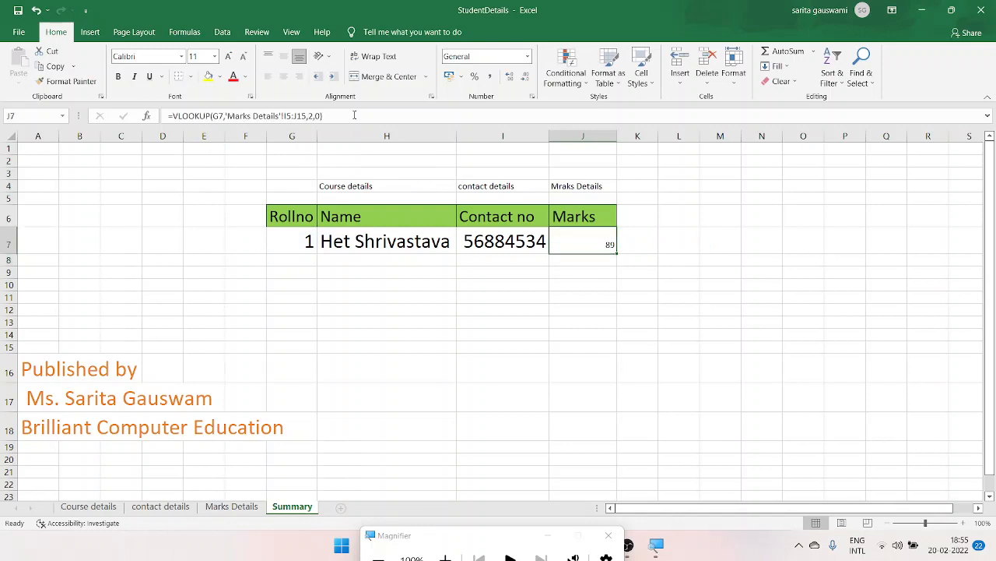
click(232, 59)
click(232, 58)
click(232, 58)
click(232, 58)
click(232, 58)
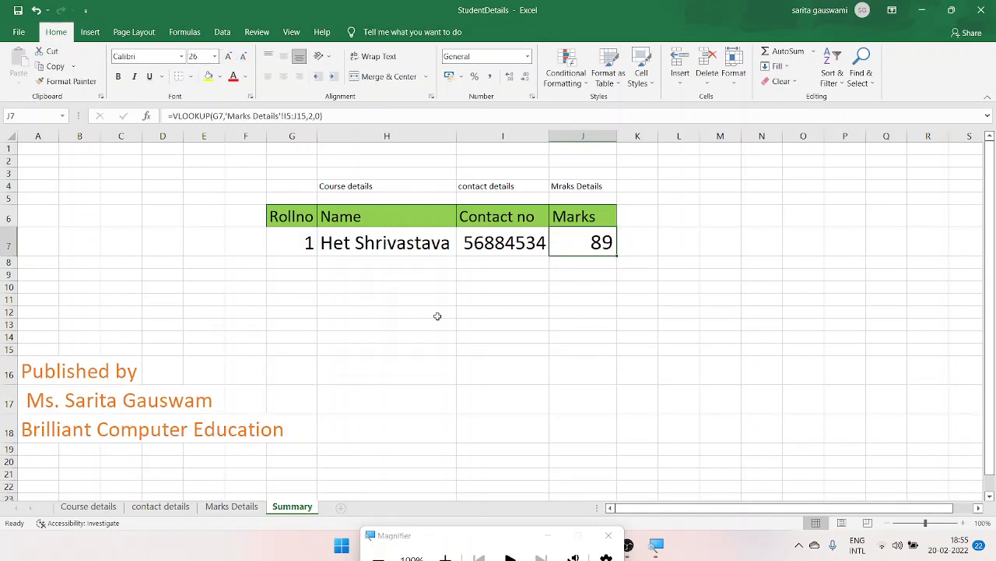
- Review the Course details, contact details and Marks Details sheets, and change the roll number in Summary cell G7 to 6
click(439, 315)
click(90, 506)
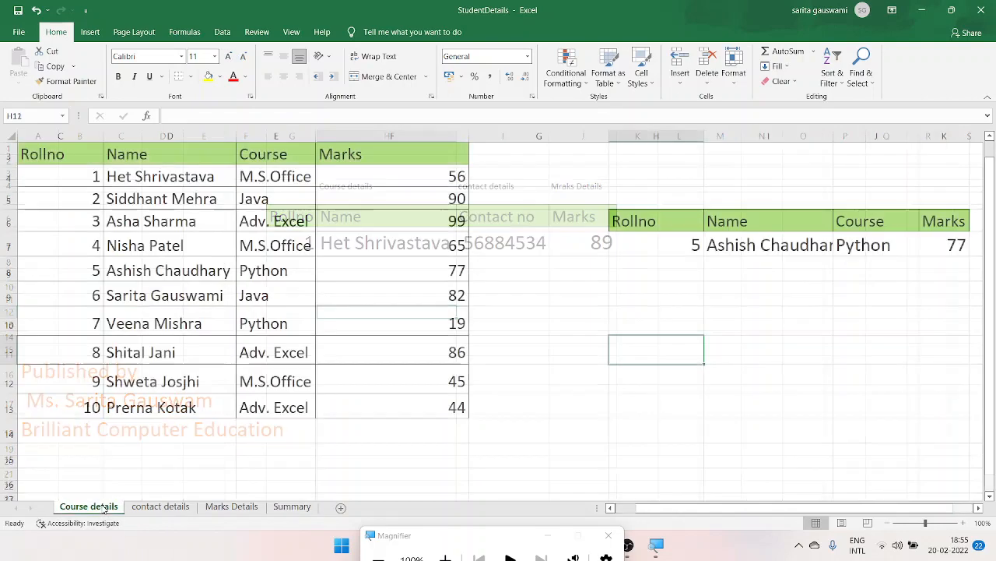
click(160, 506)
click(225, 508)
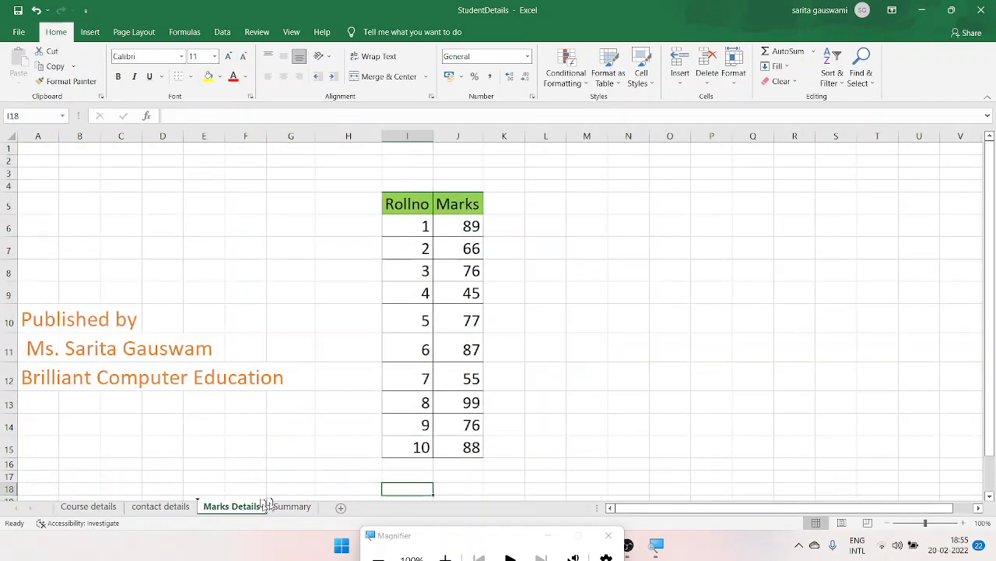
click(294, 507)
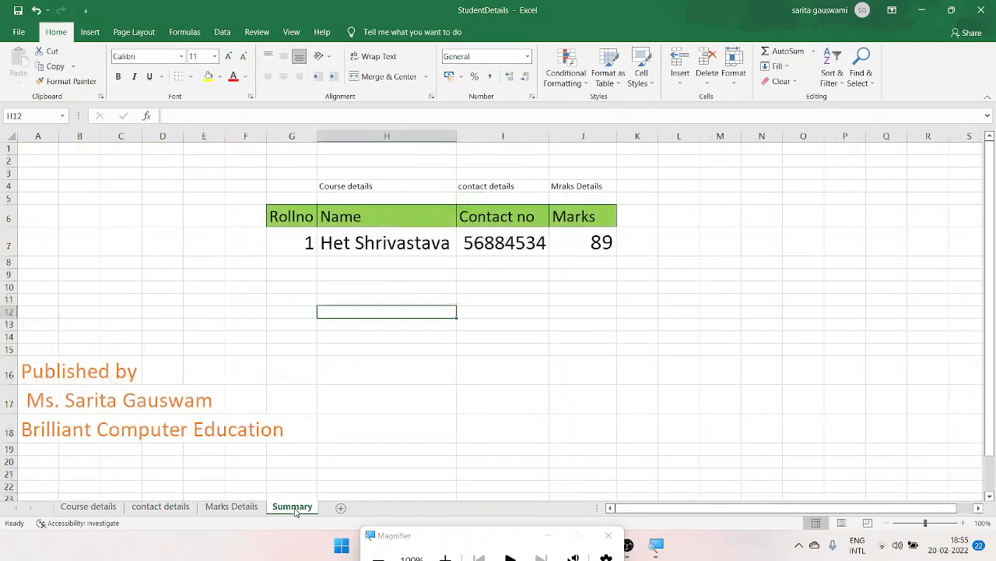
click(282, 243)
click(111, 507)
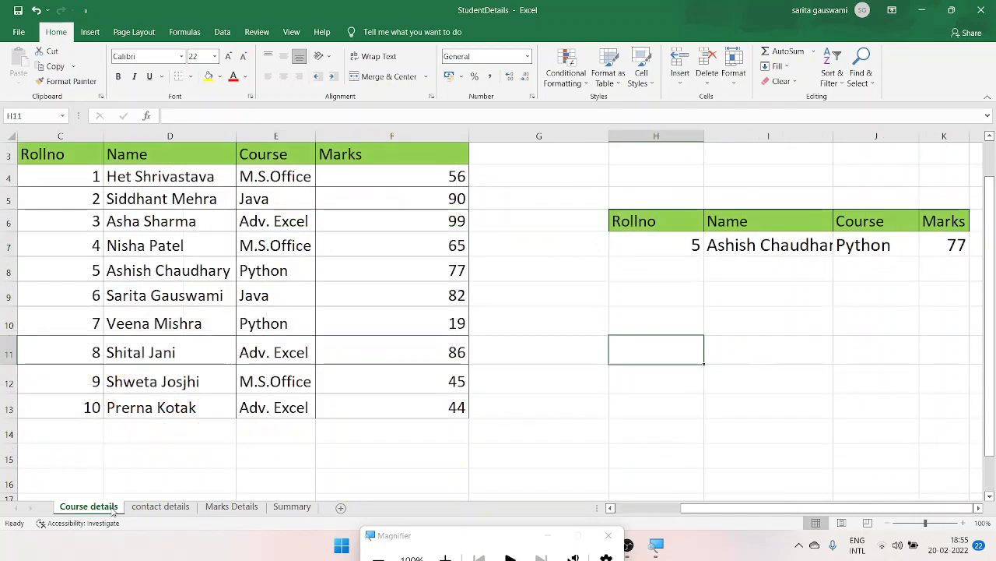
click(294, 507)
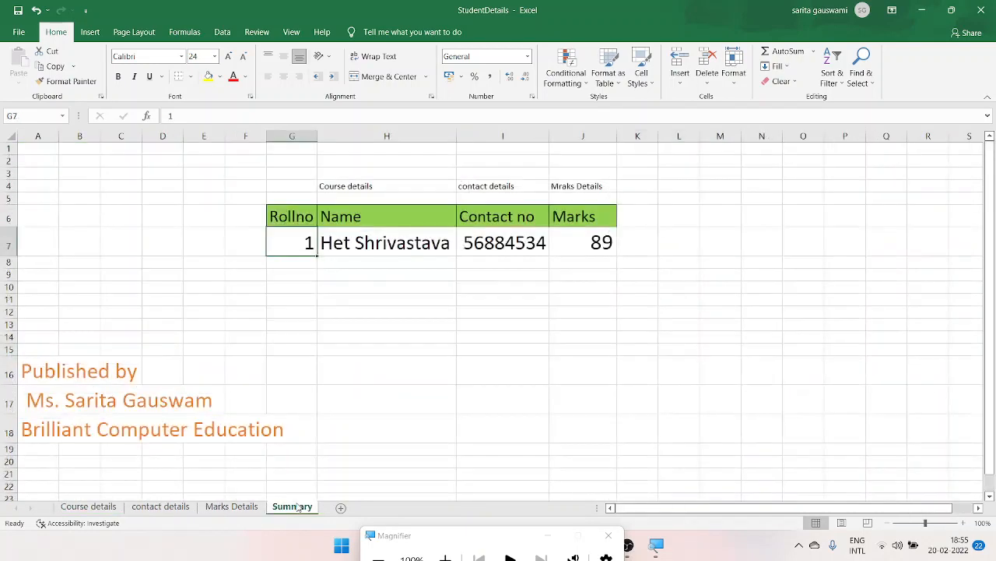
text(6)
key(Return)
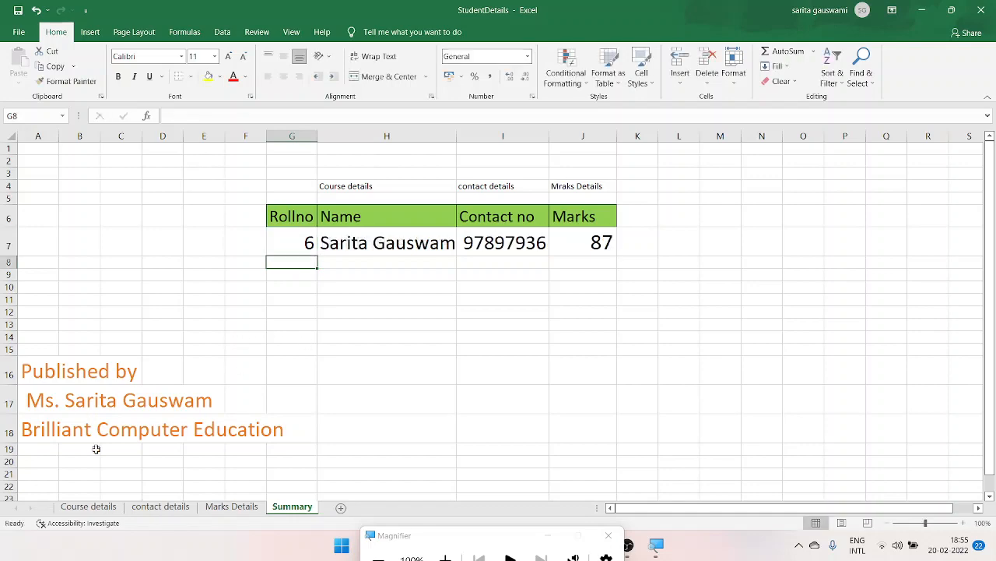
- Set the roll number in Summary cell G7 to 9, and switch to the Course details sheet
click(89, 506)
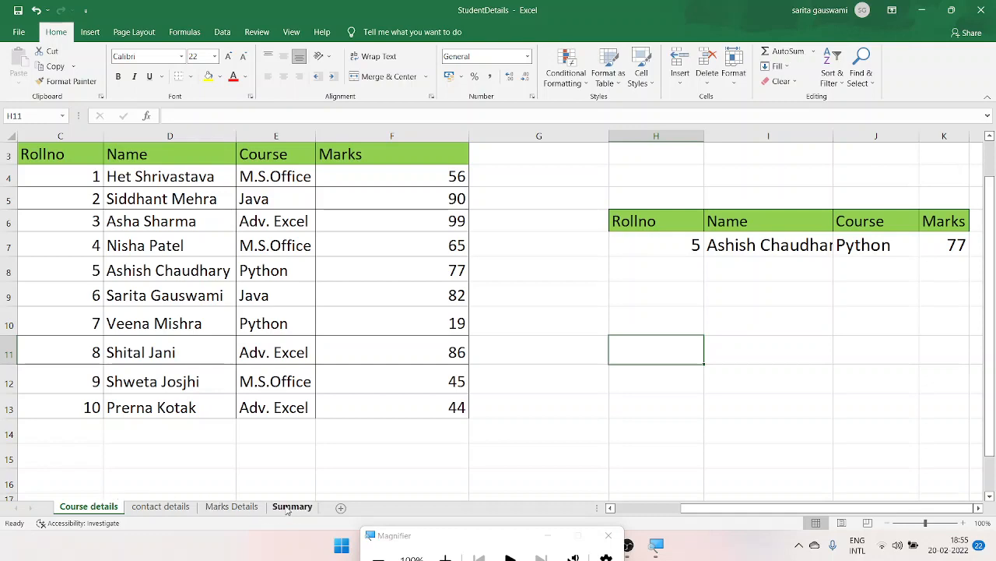
click(291, 507)
click(297, 243)
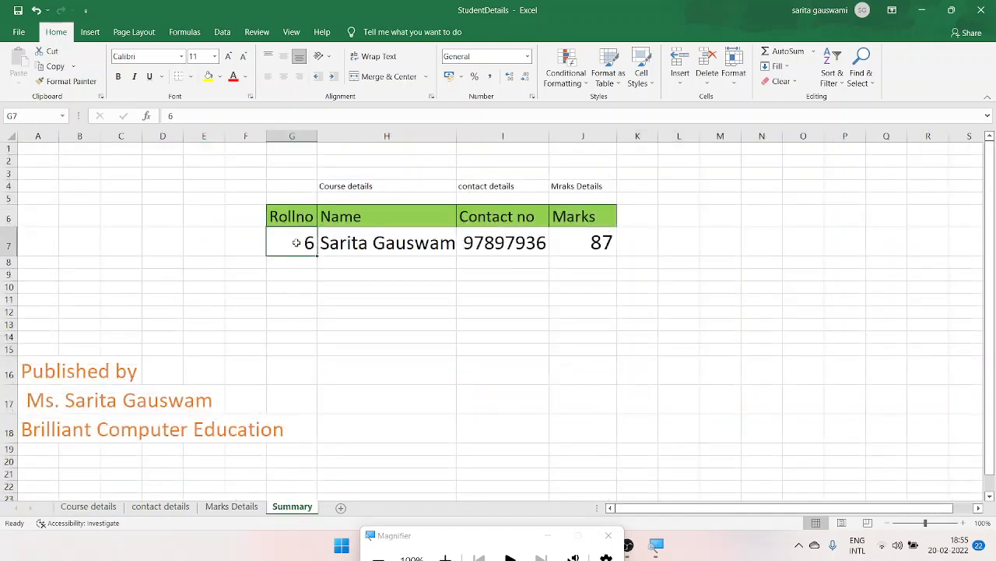
text(9)
key(Return)
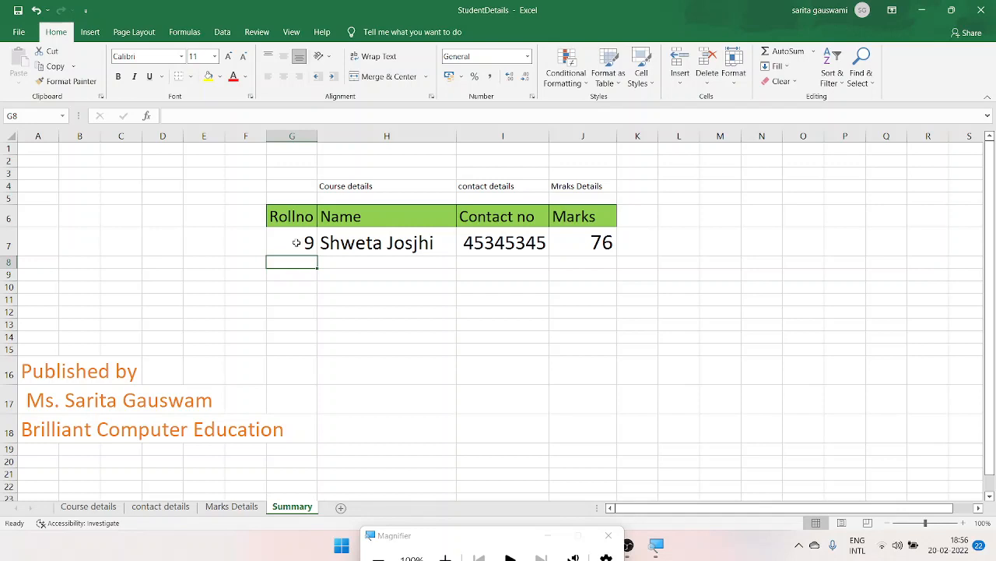
click(333, 190)
click(490, 373)
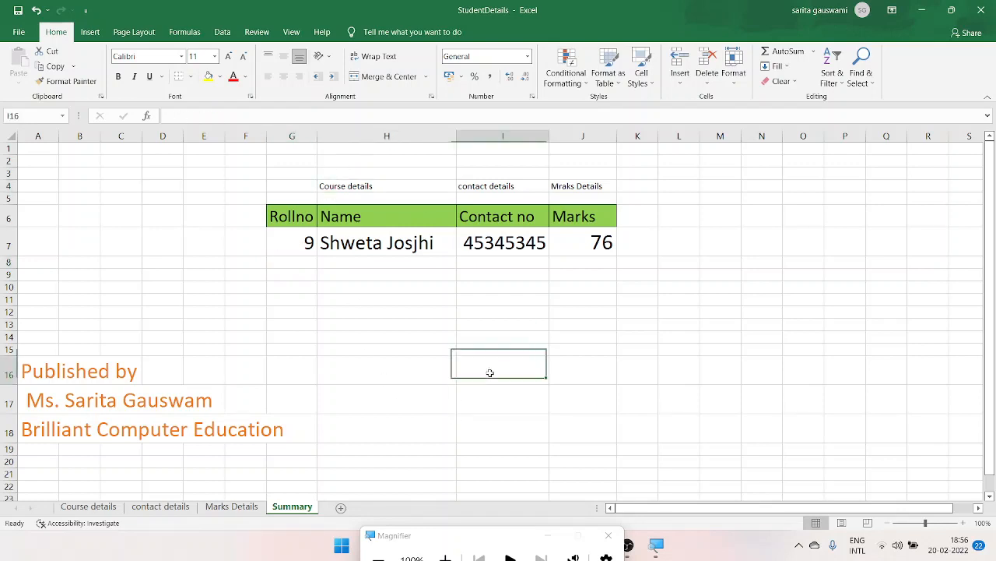
click(94, 507)
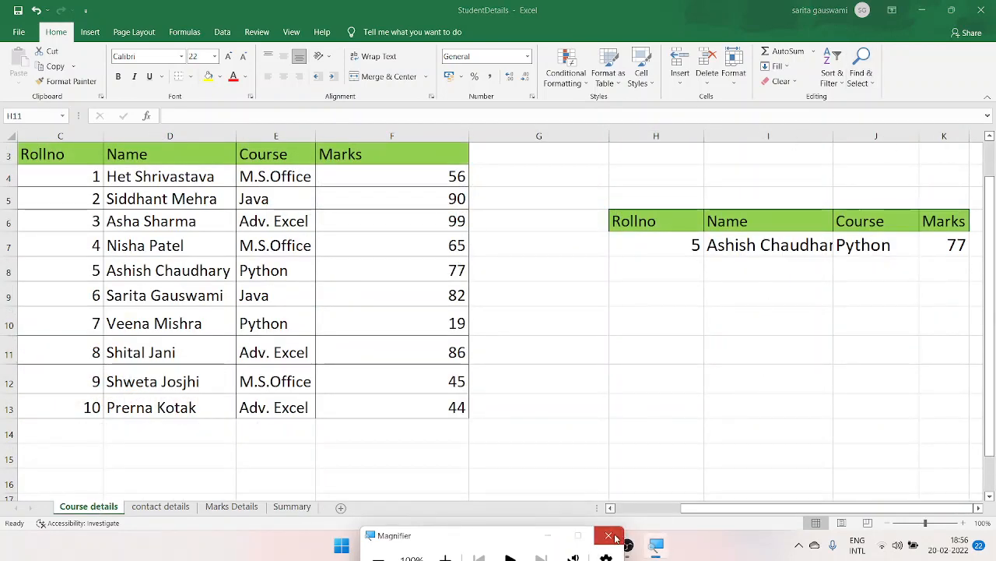
- Find the vlookup_data workbook in the Desktop folder with File Explorer and open it
click(508, 550)
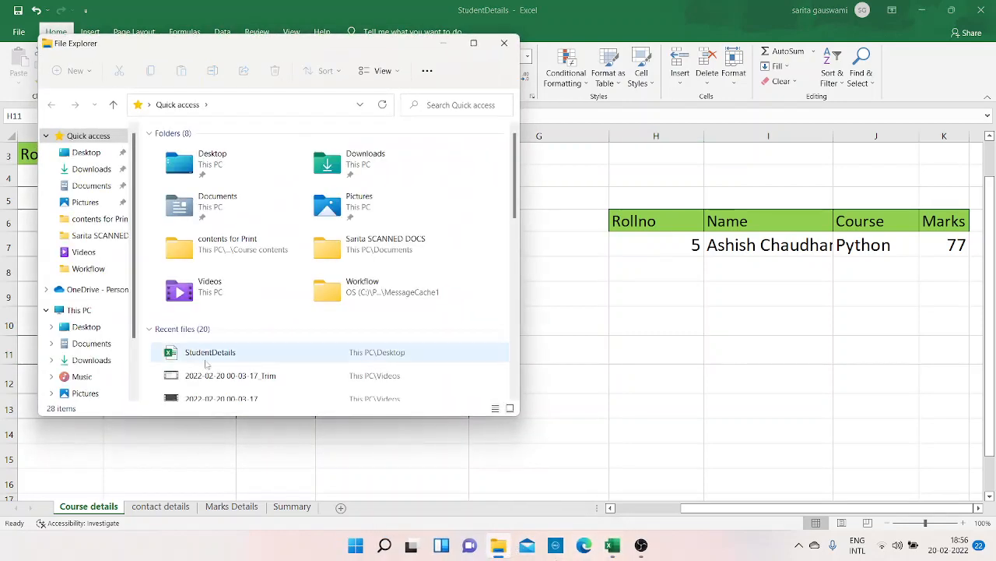
click(90, 187)
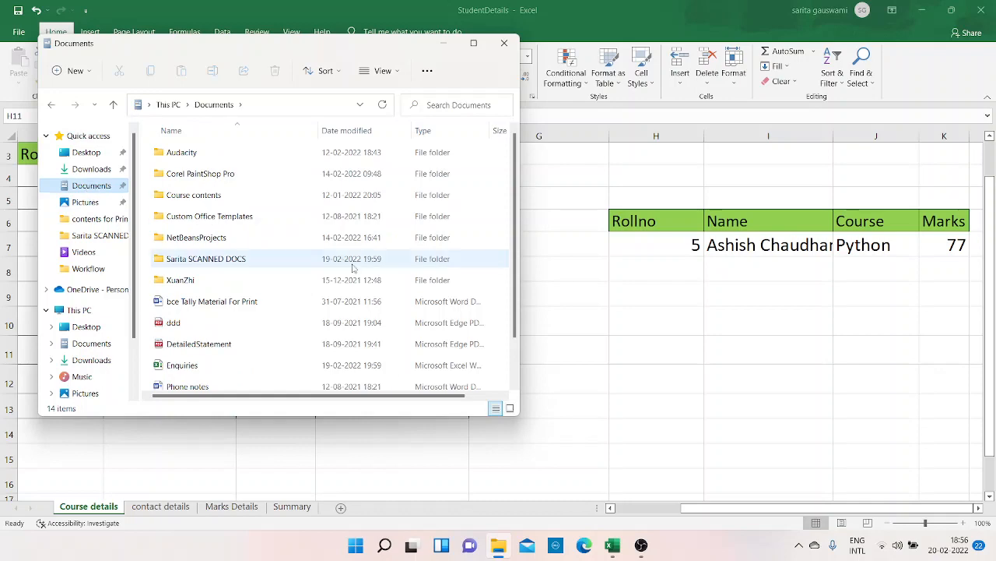
click(86, 152)
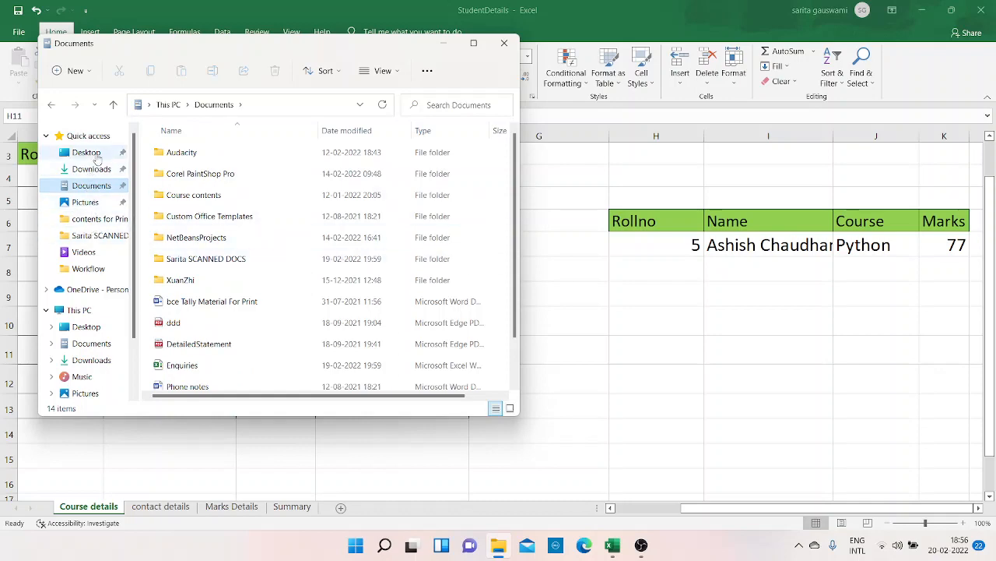
scroll(515, 360, down, 5)
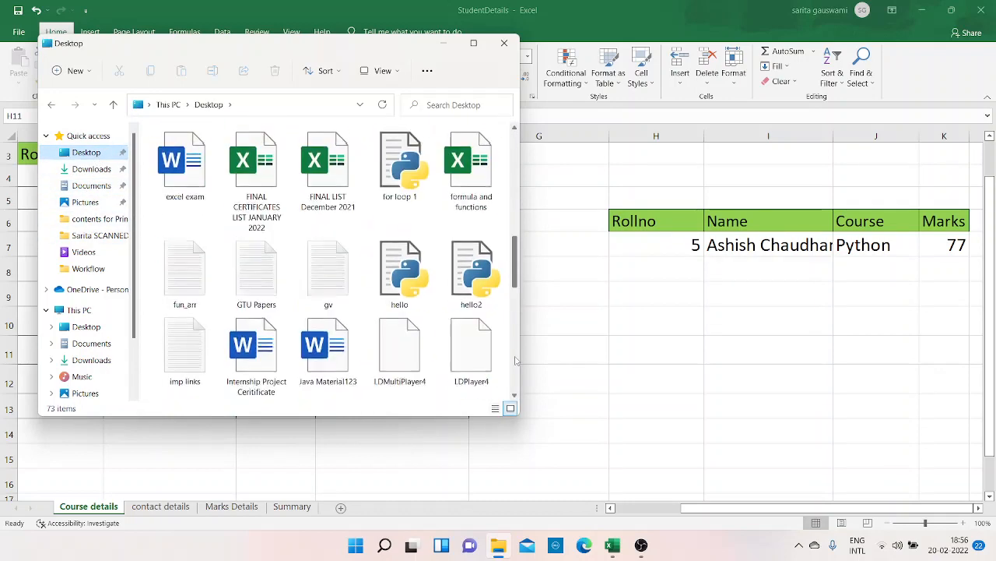
drag(514, 279, 528, 387)
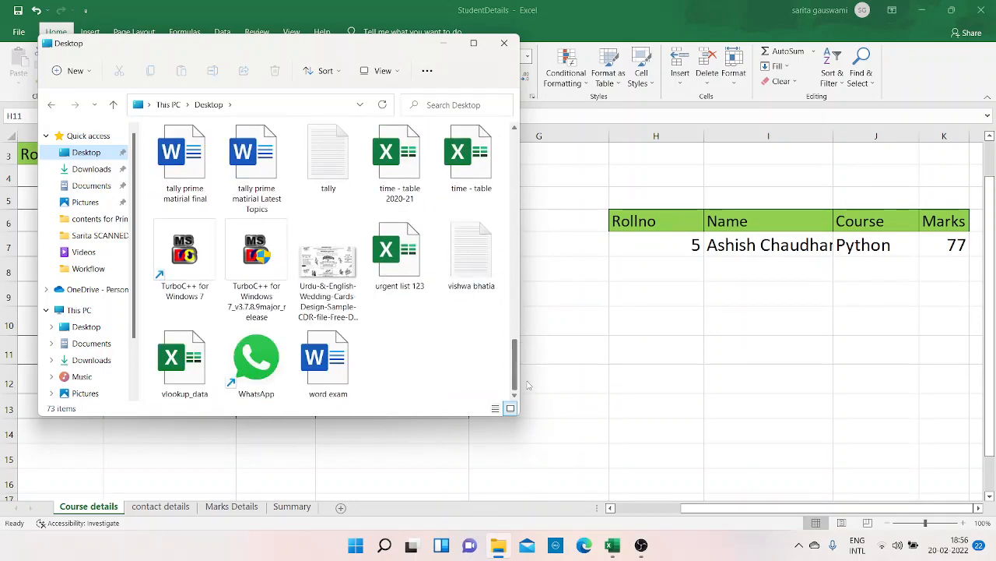
double_click(187, 389)
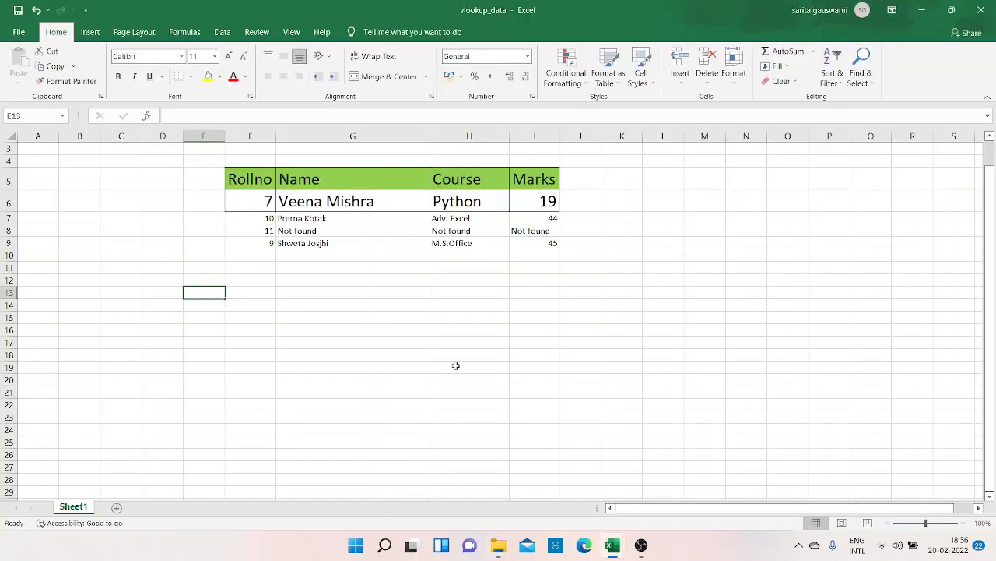
- Try to clear the old lookup entries in F6:I9 of the vlookup_data workbook
click(264, 201)
key(shift+Right)
key(shift+Right)
key(shift+Right)
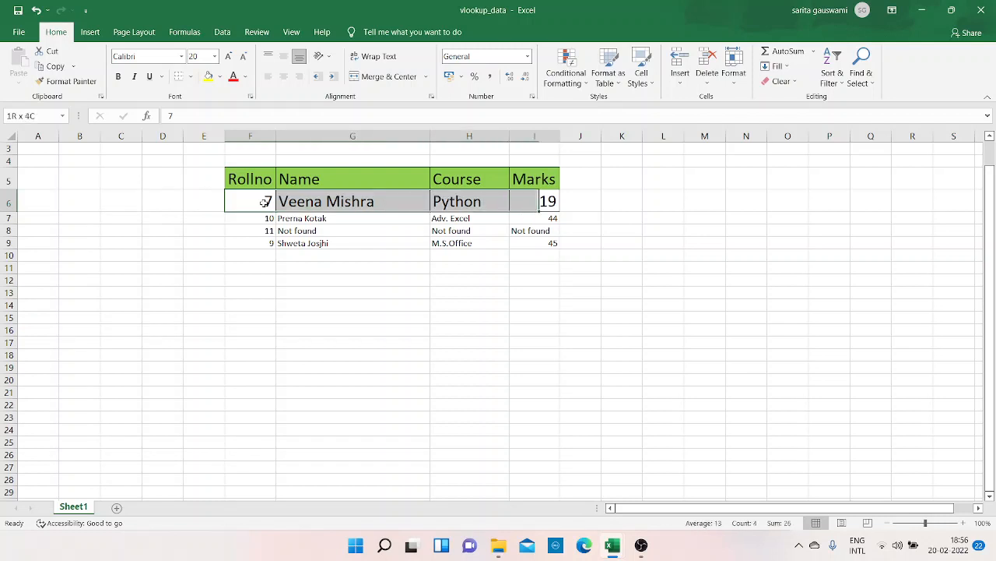
key(shift+Down)
key(shift+Down)
key(shift+Down)
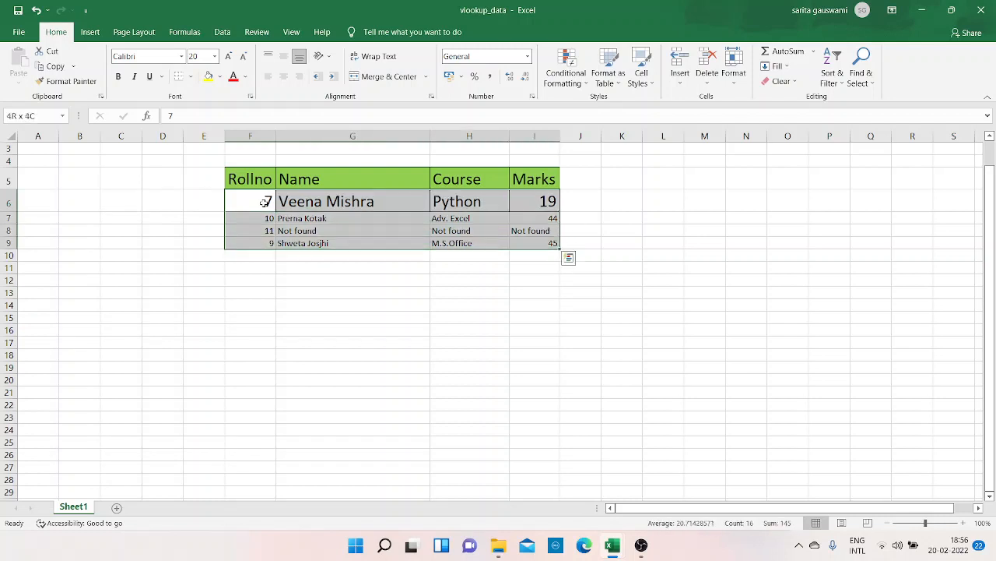
key(BackSpace)
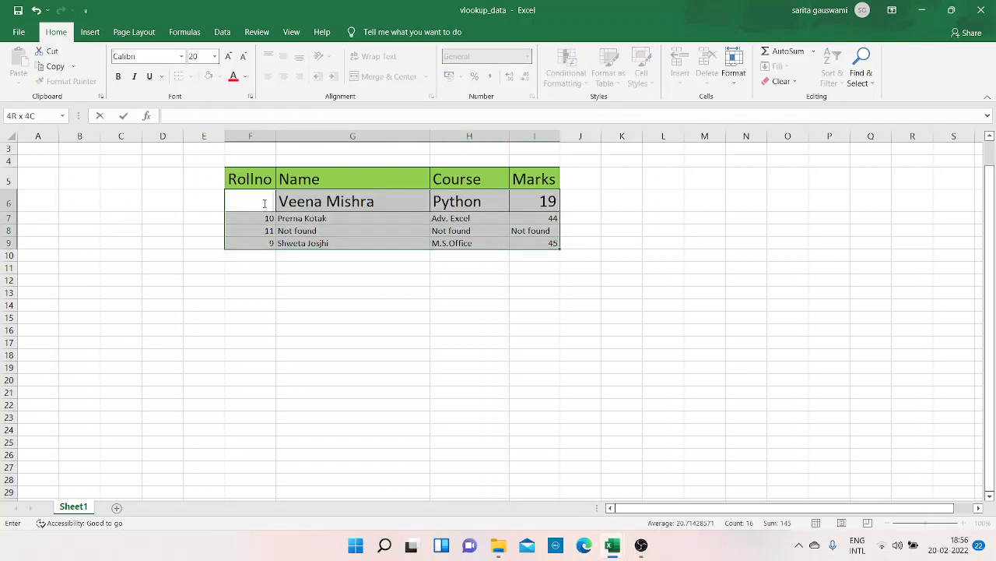
key(Up)
key(shift+Right)
key(shift+Right)
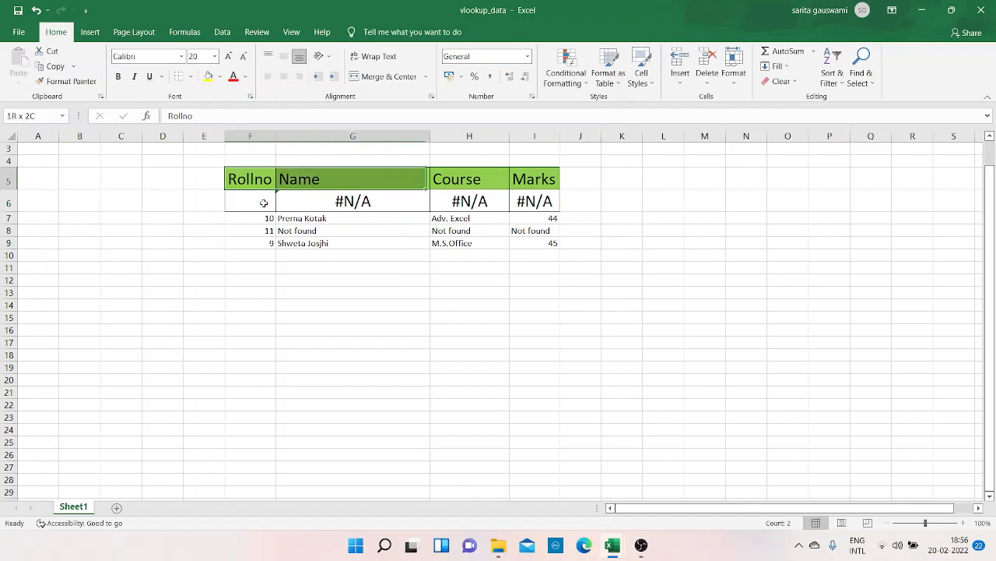
key(Down)
key(shift+Right)
key(shift+Right)
key(shift+Right)
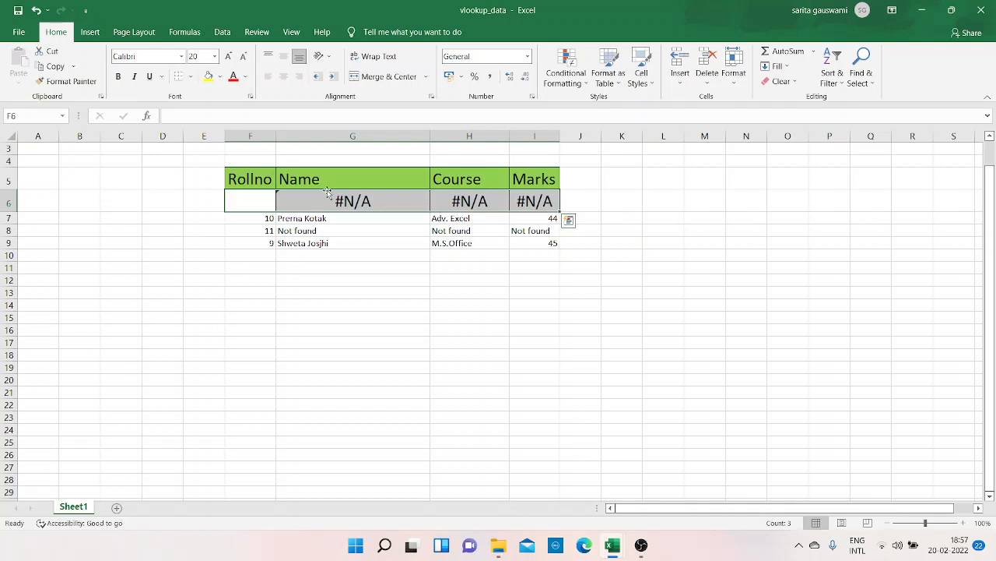
- Try to replace the array formula in G7 with a reference to G6:I9, and close vlookup_data without saving
double_click(328, 218)
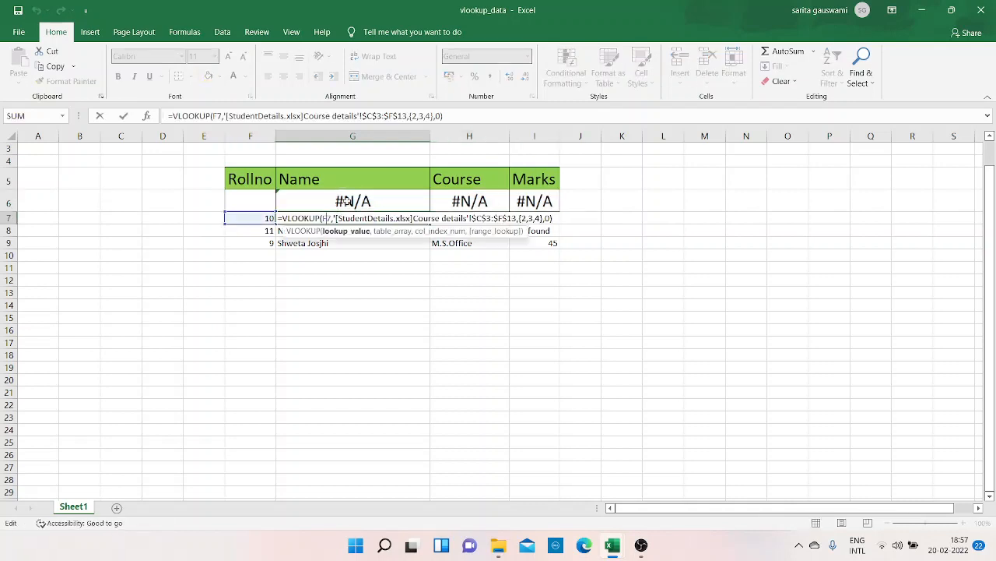
key(shift+Home)
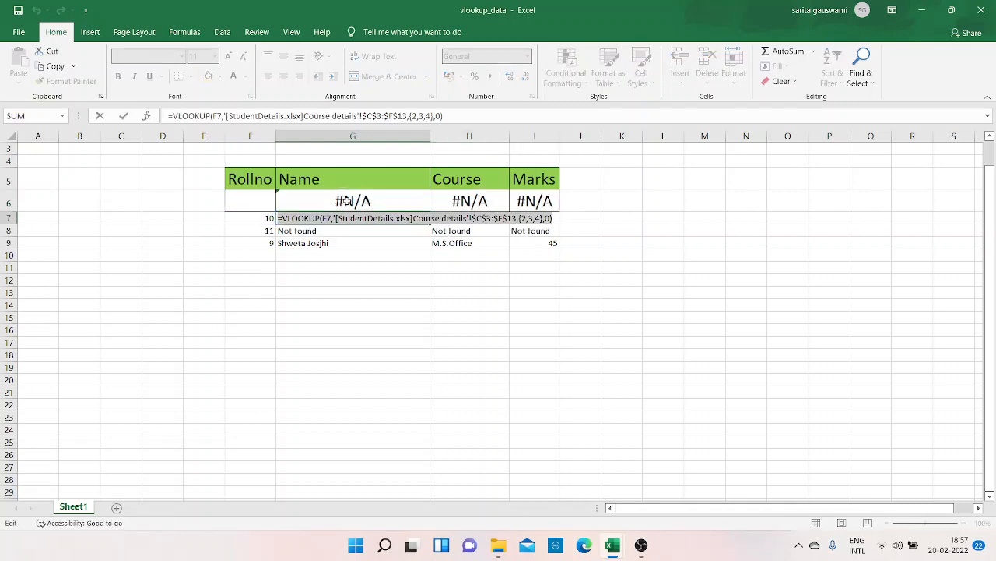
text(=)
click(347, 323)
click(398, 197)
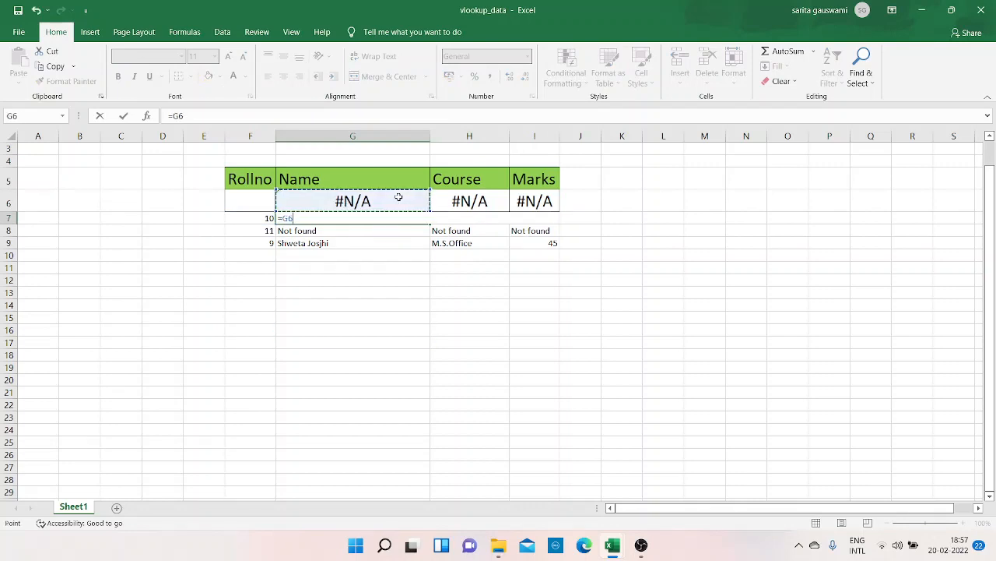
key(shift+Right)
key(shift+Right)
key(shift+Down)
key(shift+Down)
key(shift+Down)
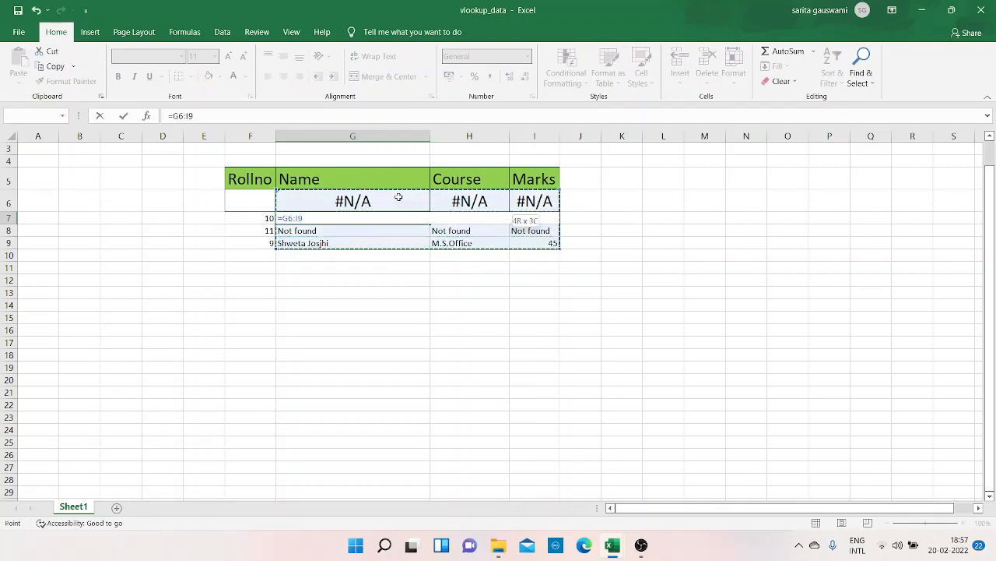
key(F2)
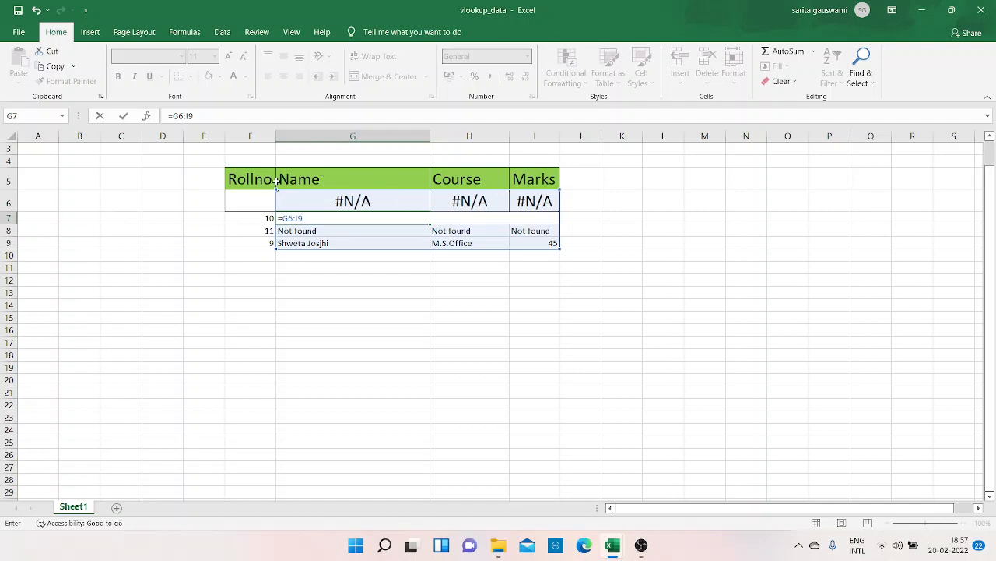
key(Return)
click(510, 306)
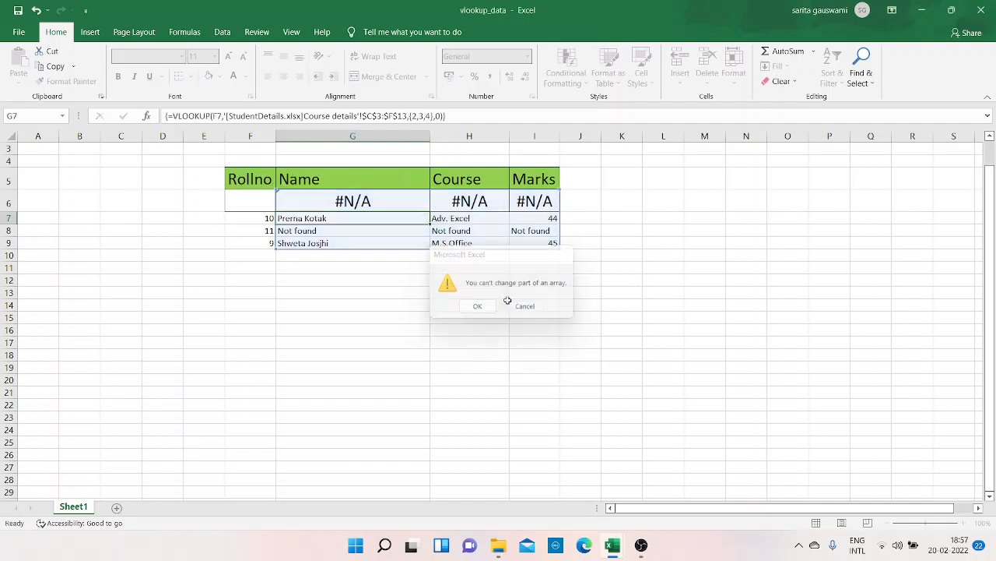
click(981, 9)
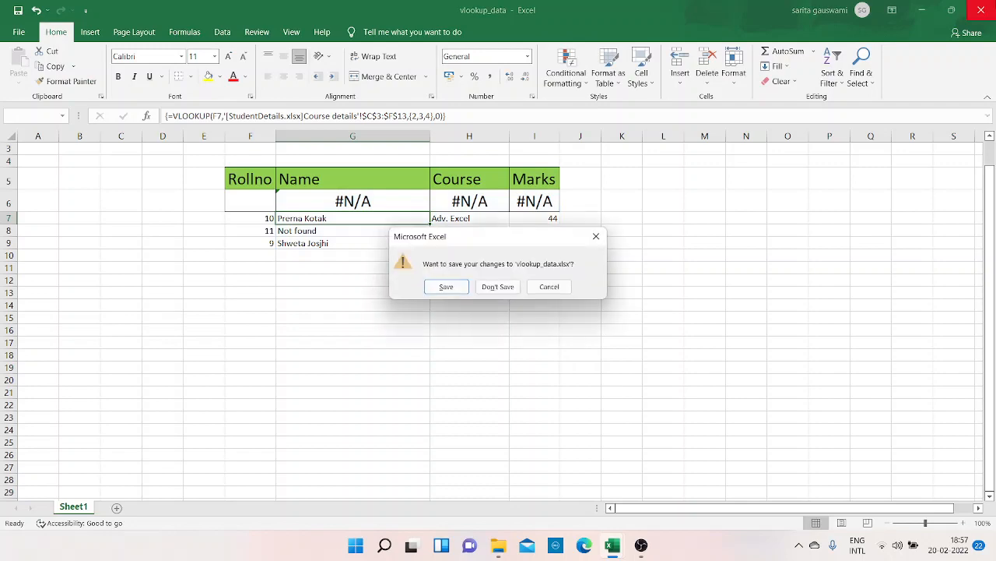
click(515, 290)
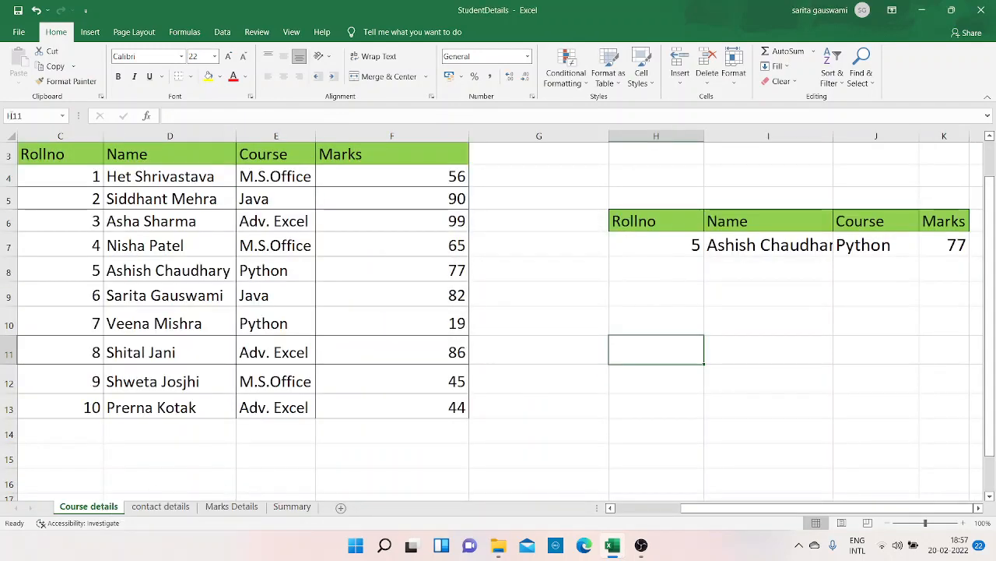
- Create a new blank workbook and enter Name in cell G7
click(19, 32)
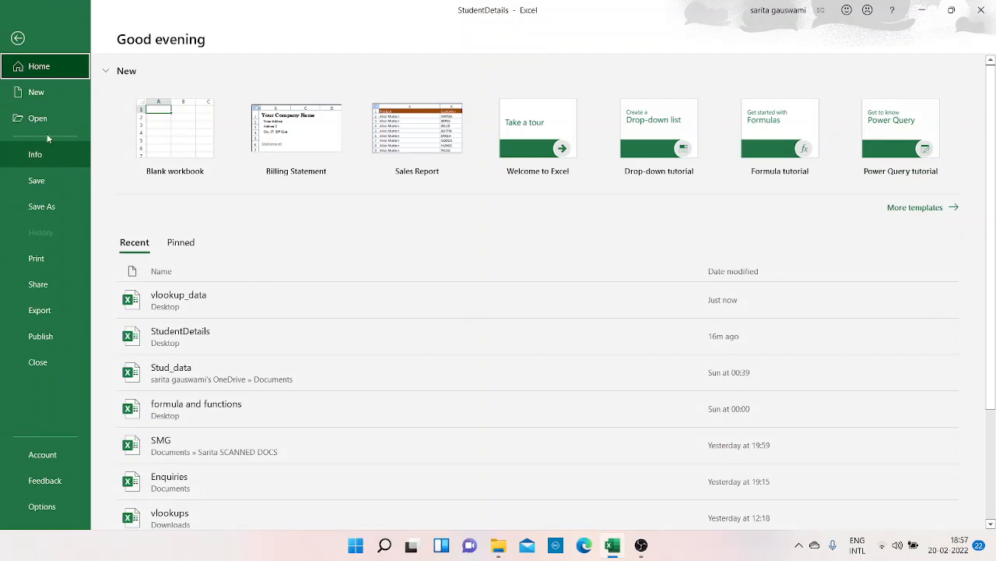
click(55, 94)
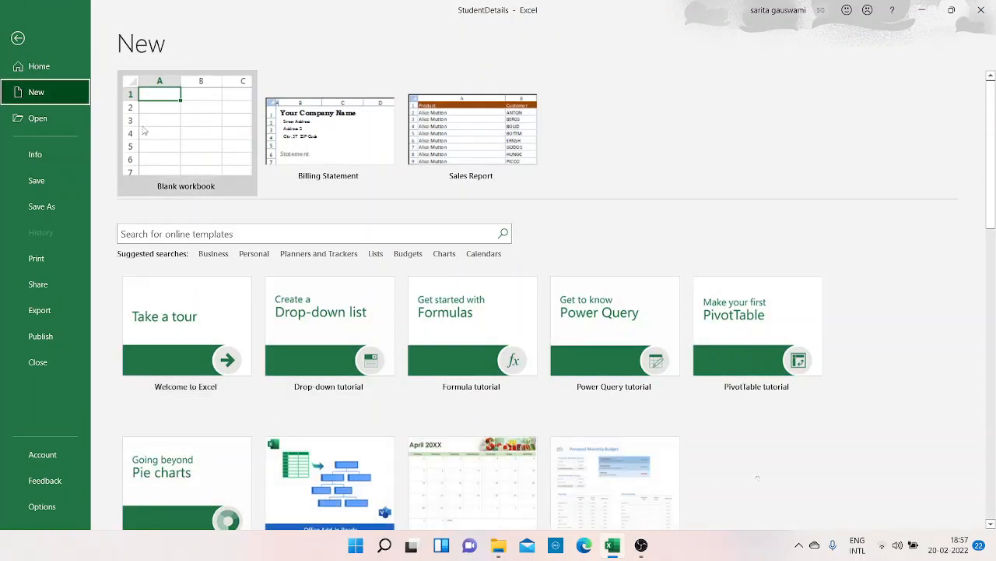
click(148, 129)
click(301, 225)
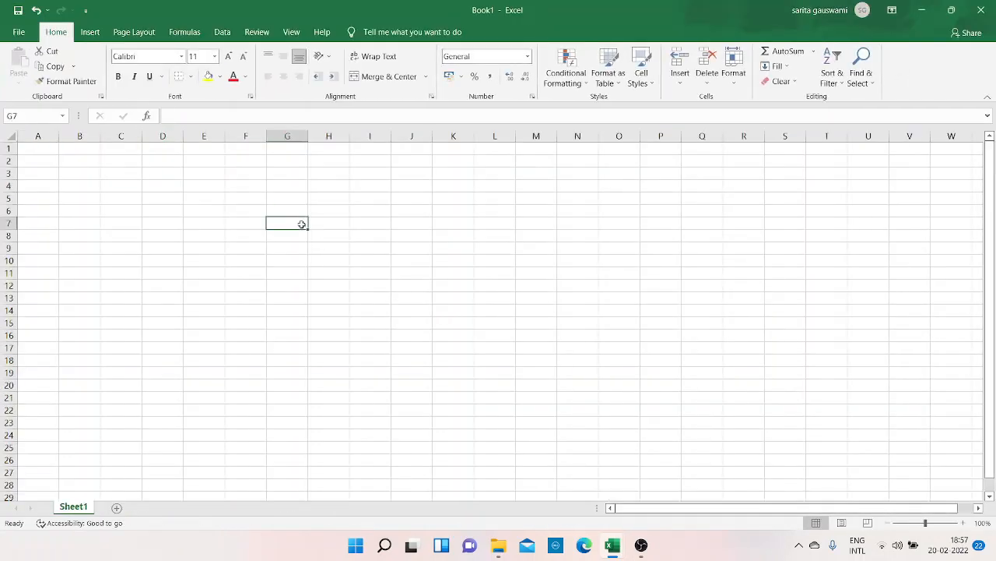
text(Name)
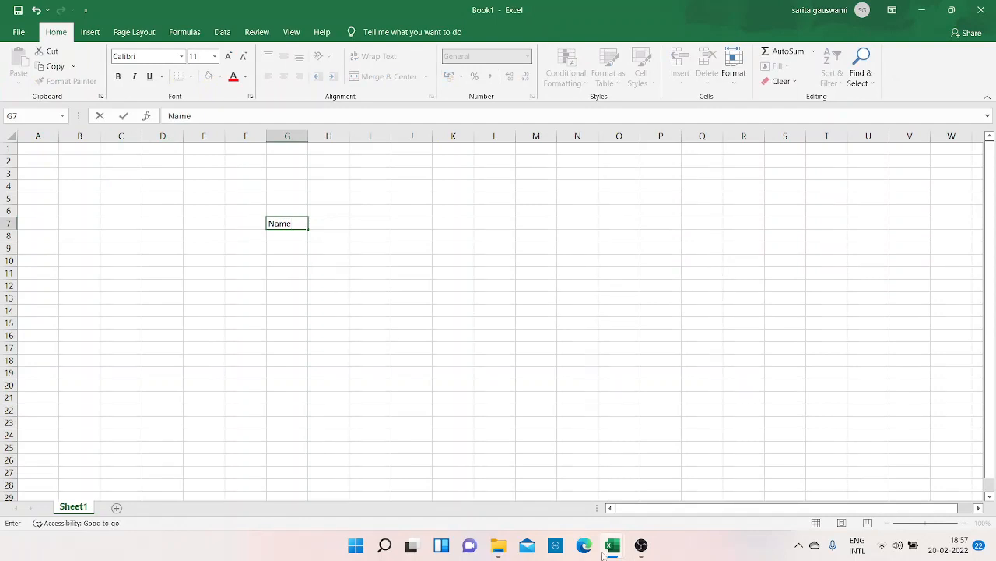
- Copy the header row C3:F3 from the Course details sheet of the StudentDetails workbook
click(613, 550)
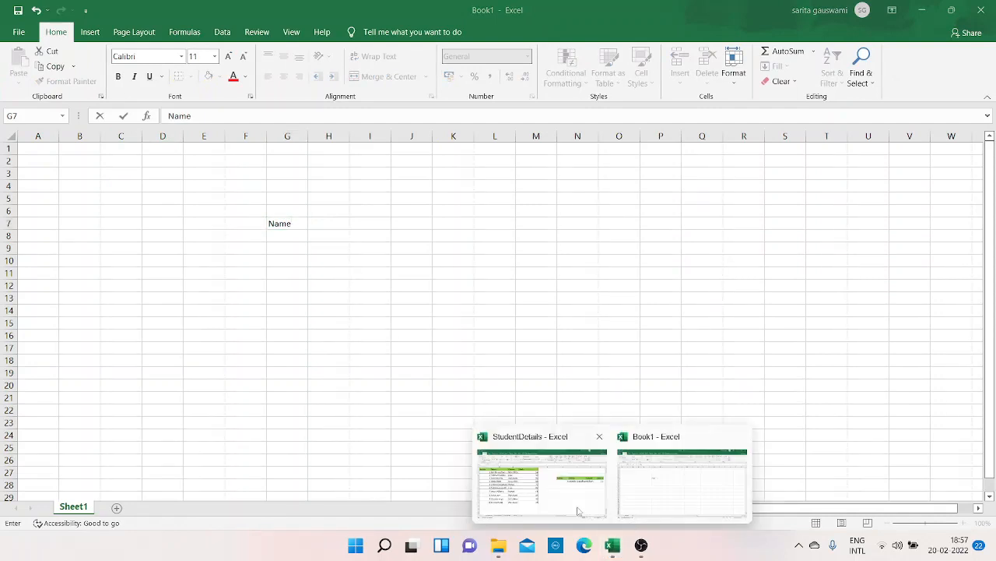
click(580, 510)
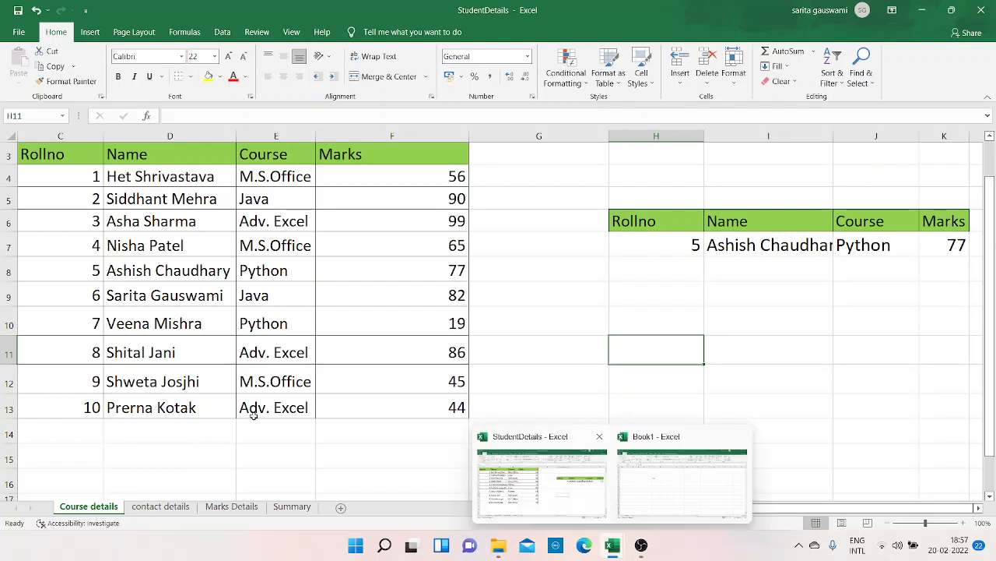
click(88, 161)
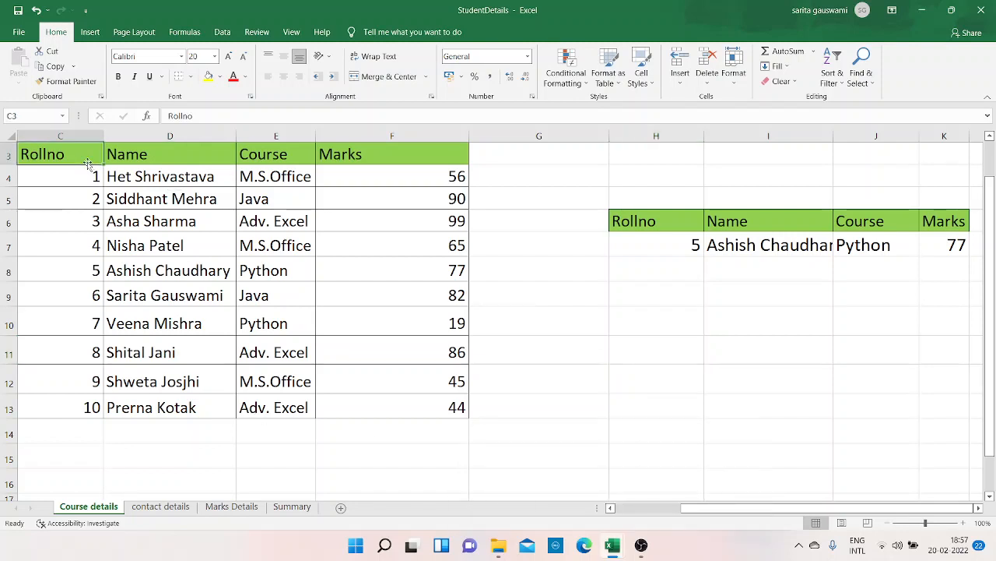
key(shift+Right)
key(shift+Right)
key(shift+Right)
key(ctrl+c)
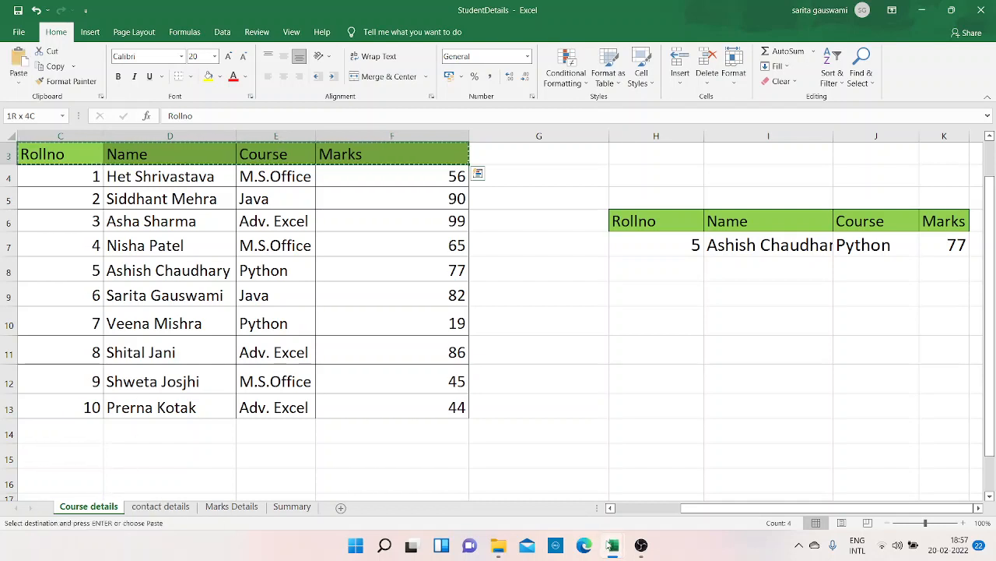
- Paste the copied header row at G7 of the new workbook and widen columns G to J to fit the headings
mouse_move(611, 545)
click(660, 480)
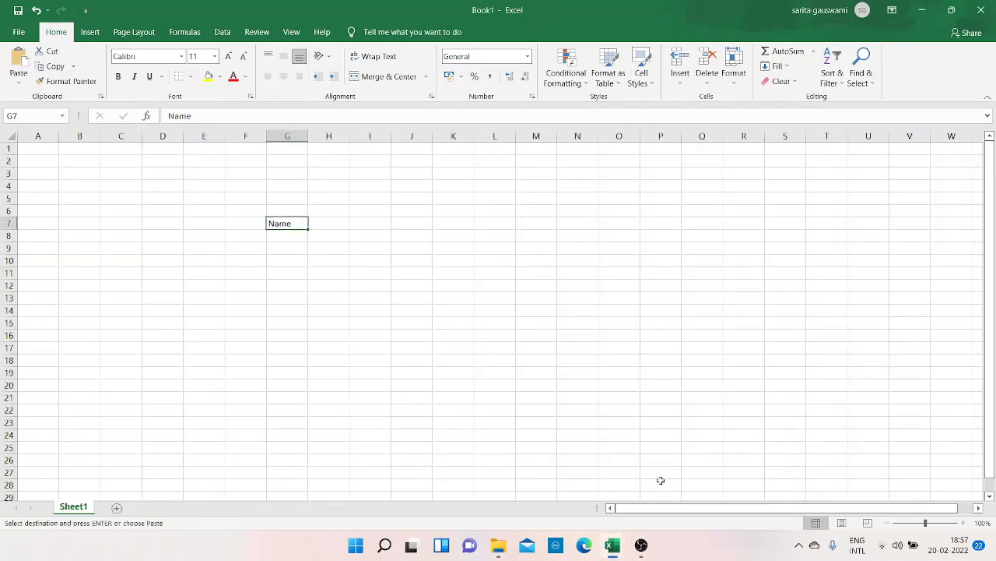
key(ctrl+v)
click(333, 374)
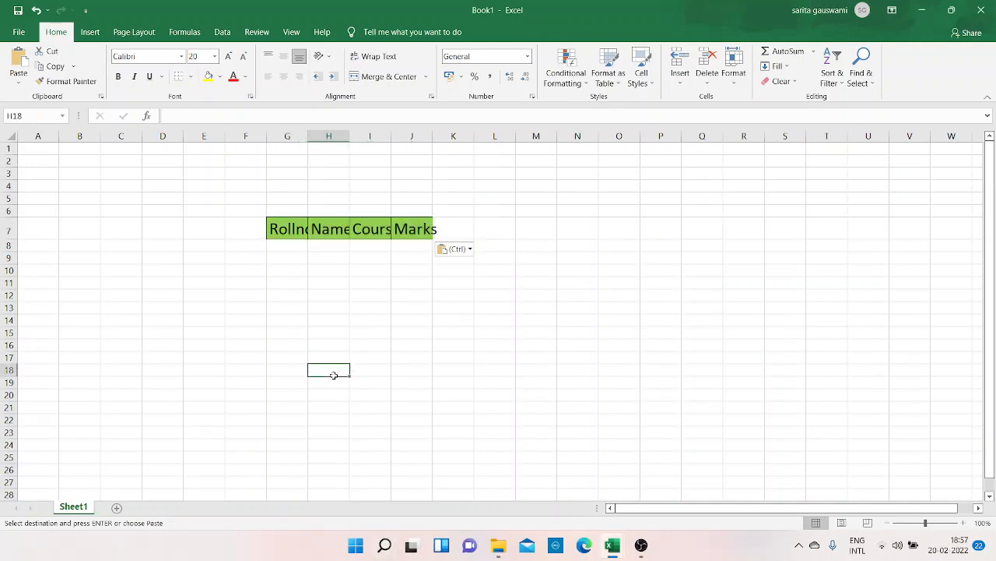
drag(309, 139, 674, 148)
click(316, 251)
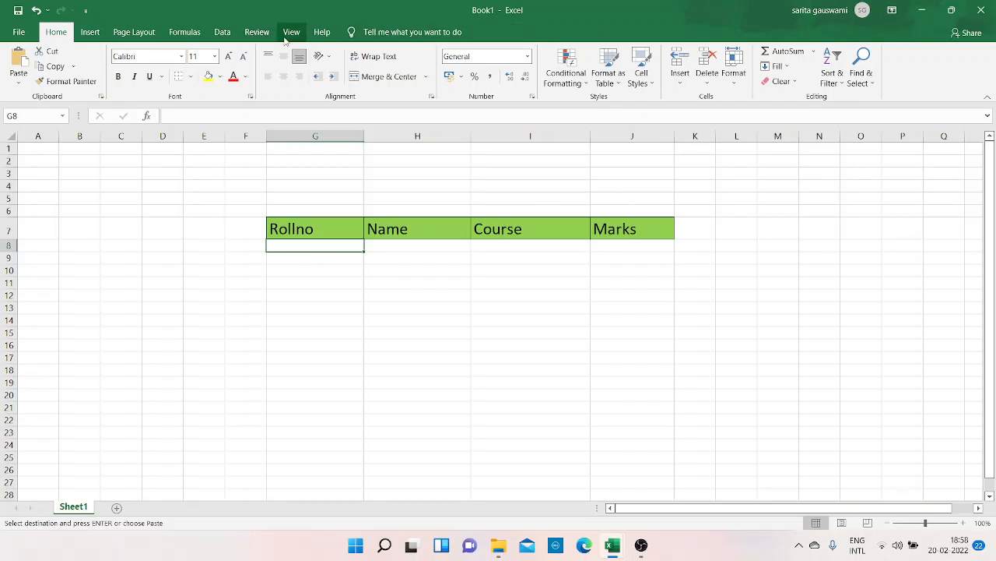
- Switch to the StudentDetails workbook to view its Course details table, and return to Book1
click(291, 32)
click(621, 78)
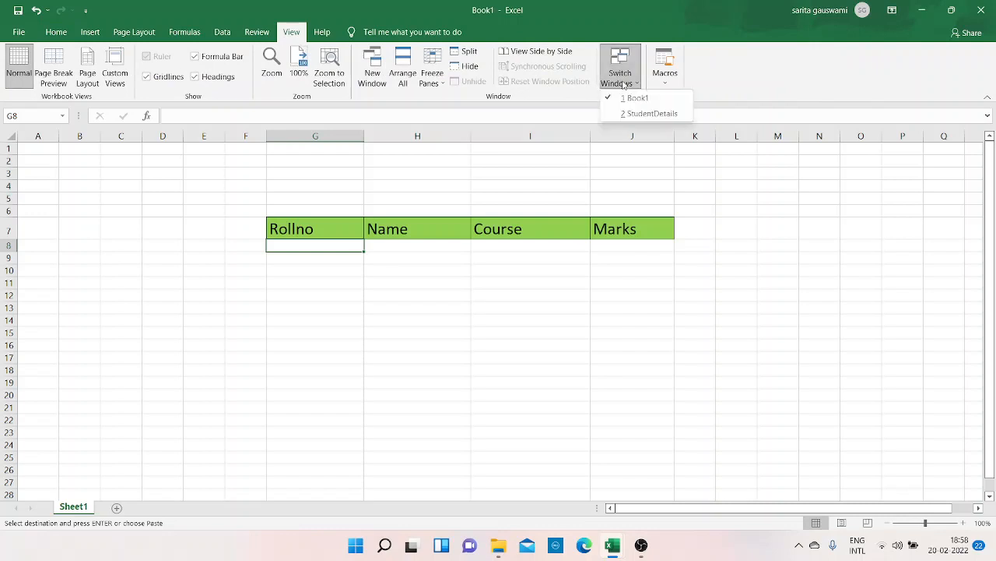
click(630, 113)
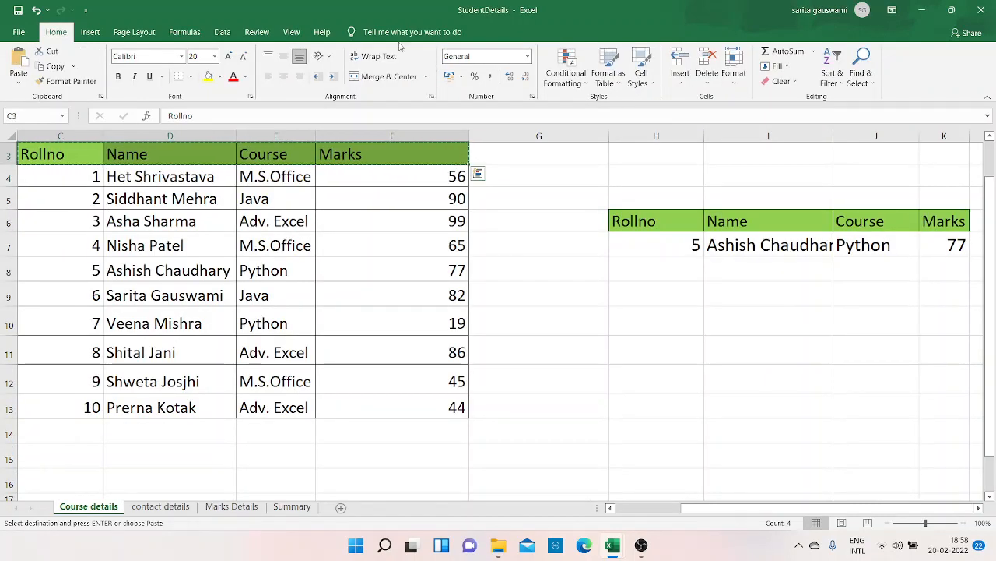
click(291, 32)
click(618, 77)
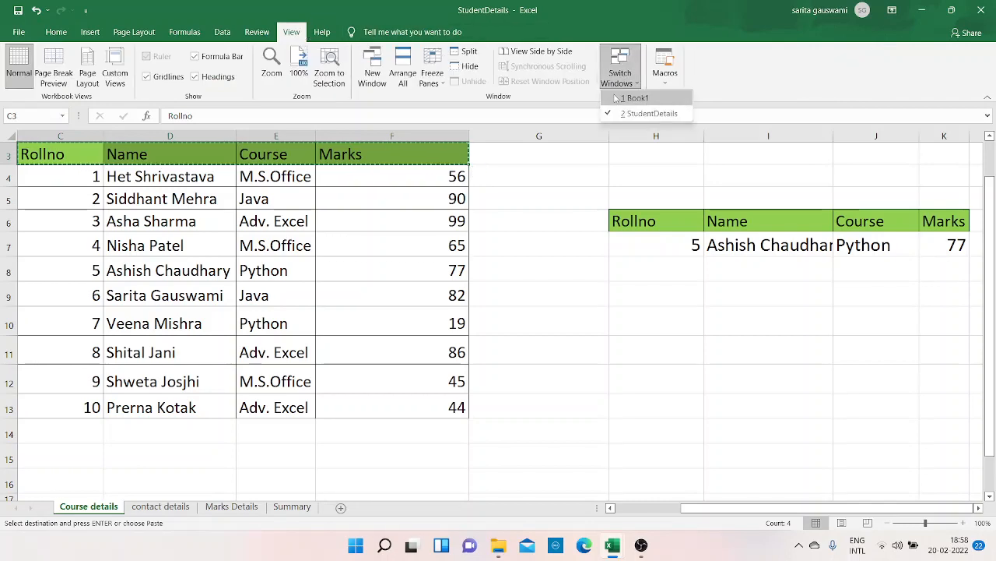
click(615, 98)
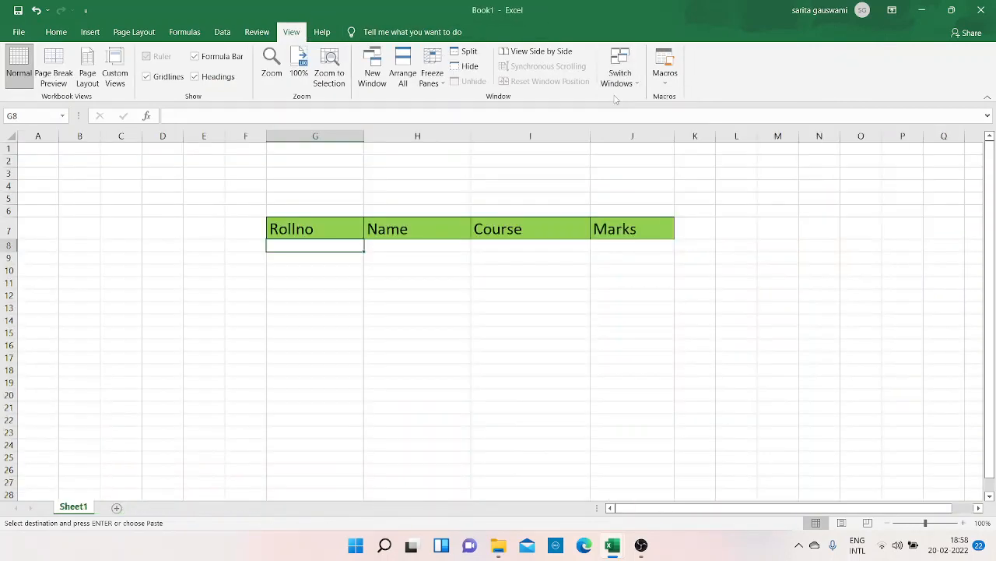
click(617, 86)
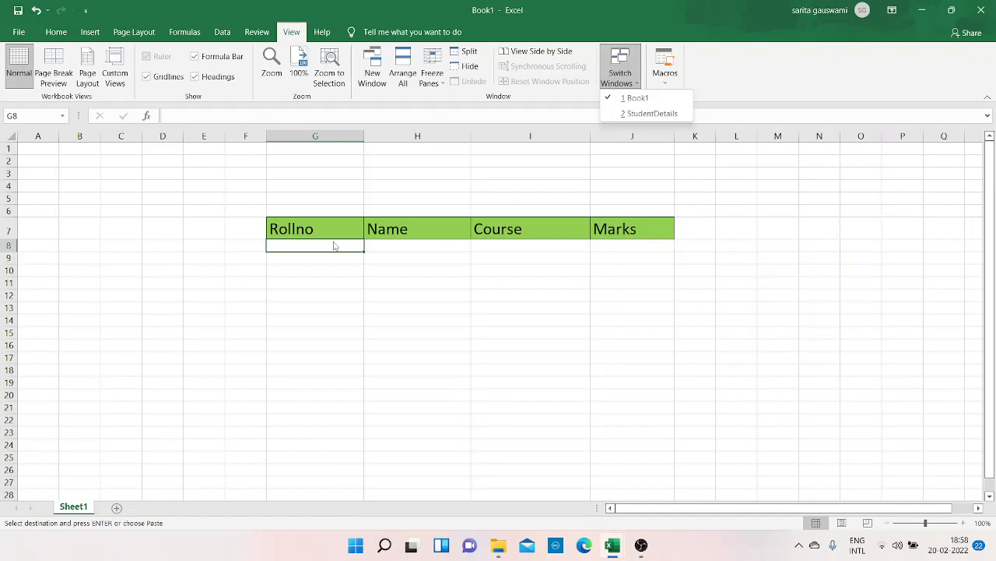
- Enter roll number 1 in cell G8 under the Rollno heading
click(333, 243)
text(1)
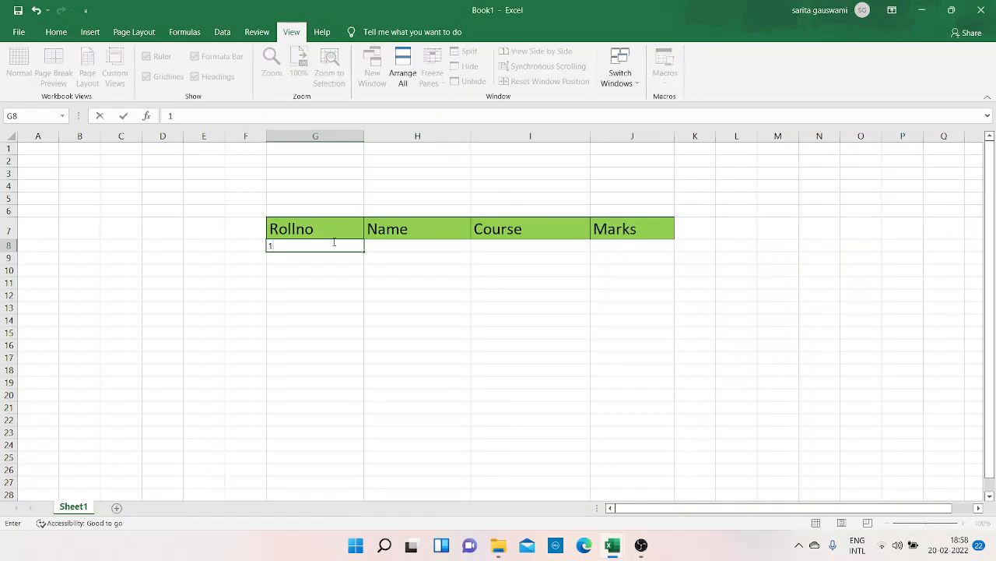
key(Return)
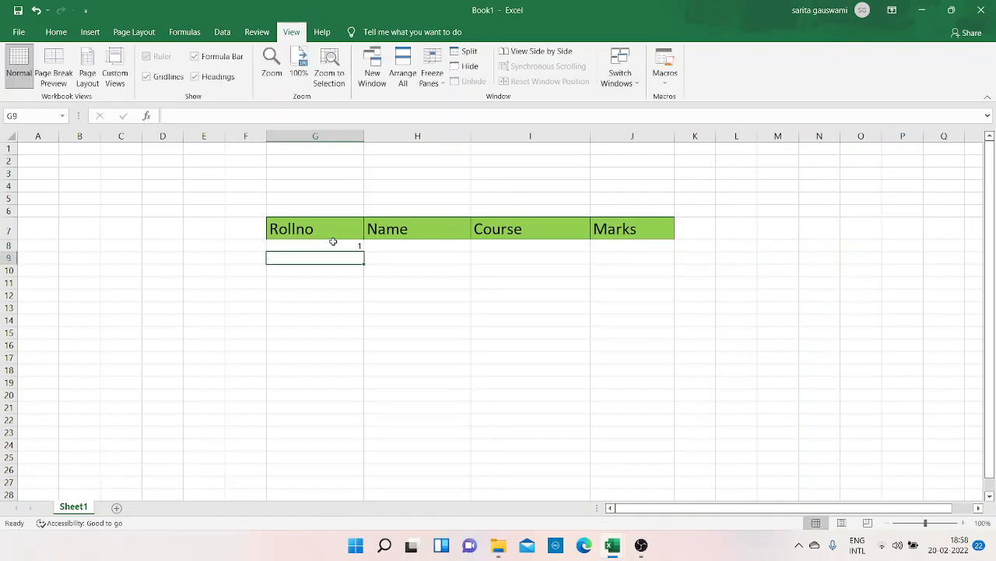
- Increase the font size of cells G8:J8 to 36
click(333, 242)
key(shift+Right)
key(shift+Right)
key(shift+Right)
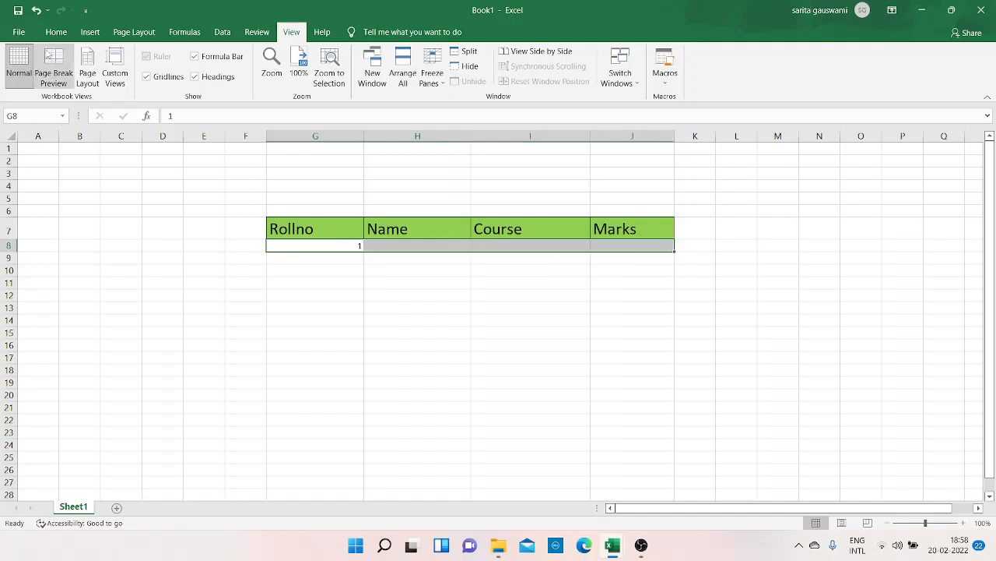
click(28, 36)
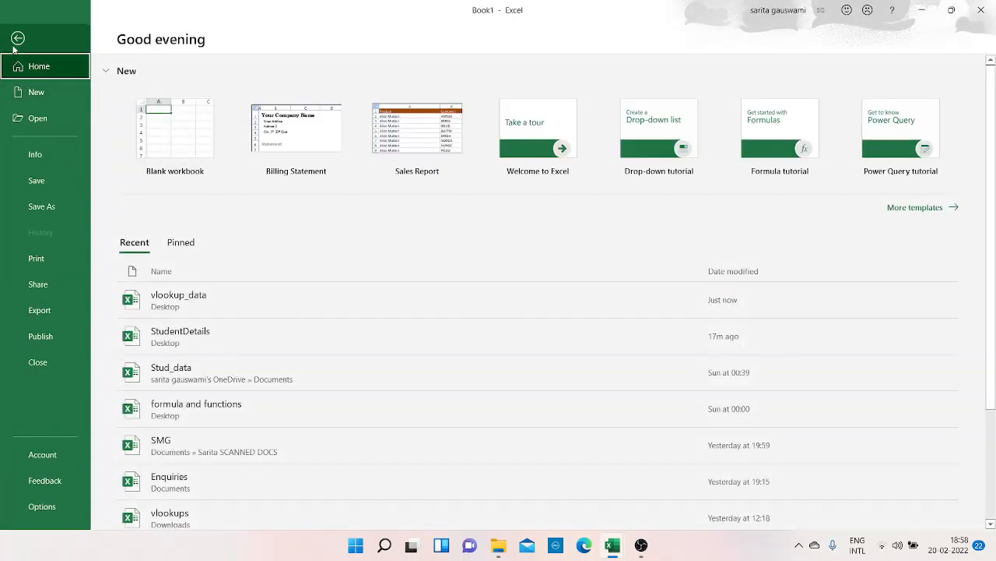
click(12, 37)
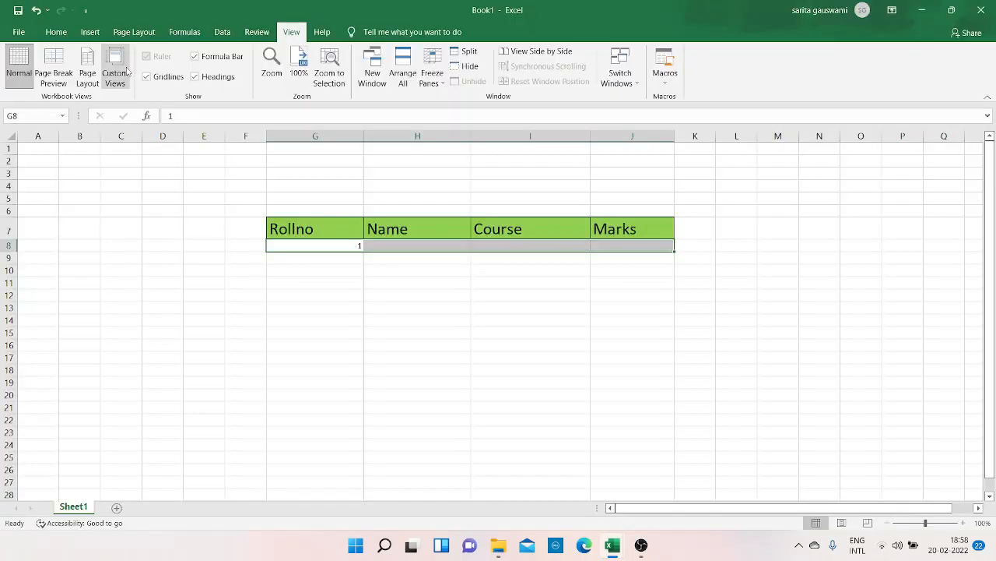
click(53, 36)
click(228, 57)
click(228, 57)
click(228, 56)
click(228, 57)
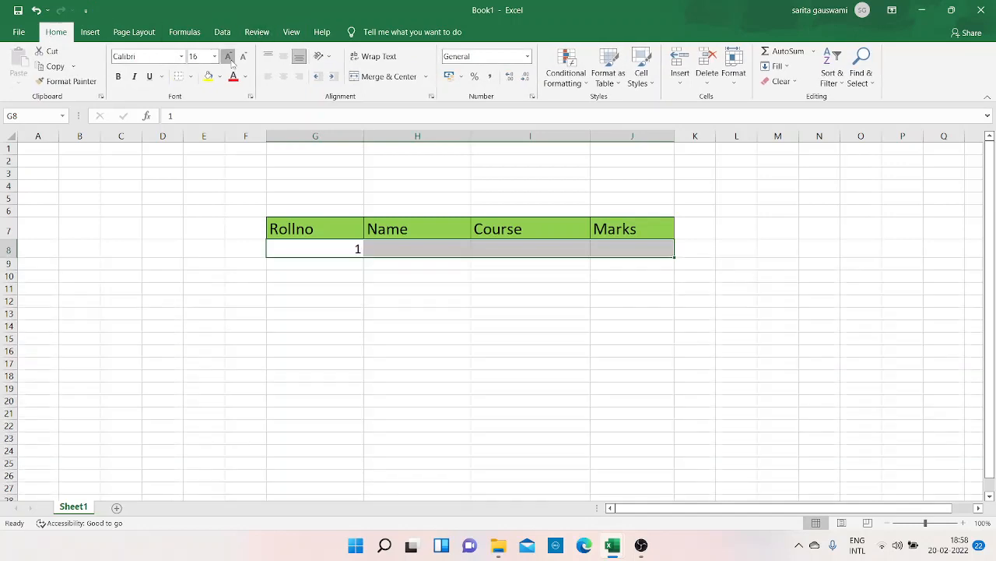
click(228, 57)
click(228, 57)
click(228, 57)
click(229, 57)
click(229, 57)
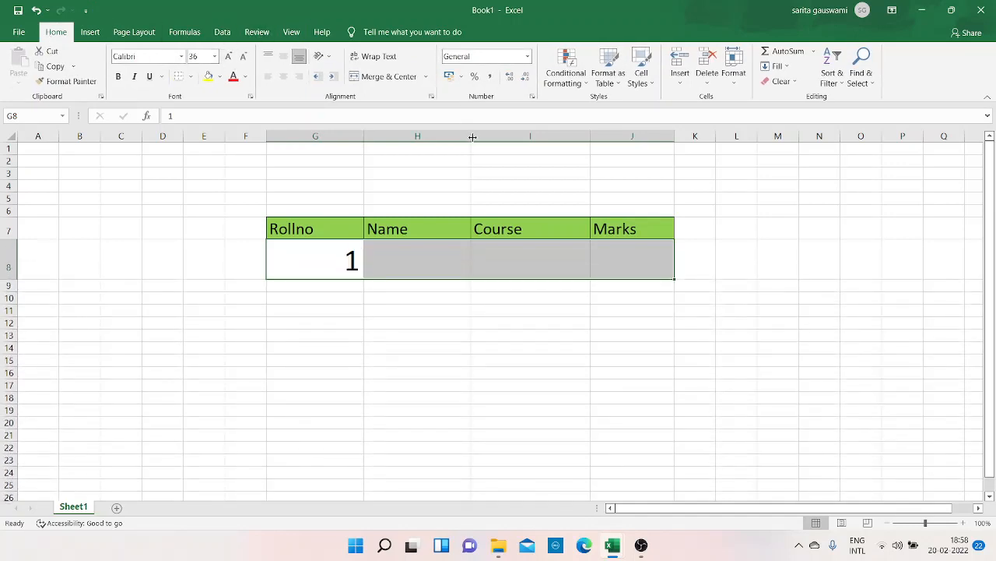
- Widen the Name and Course columns (H and I) and slightly reduce the height of row 8
drag(472, 137, 562, 151)
drag(681, 137, 703, 138)
drag(556, 133, 584, 137)
click(486, 251)
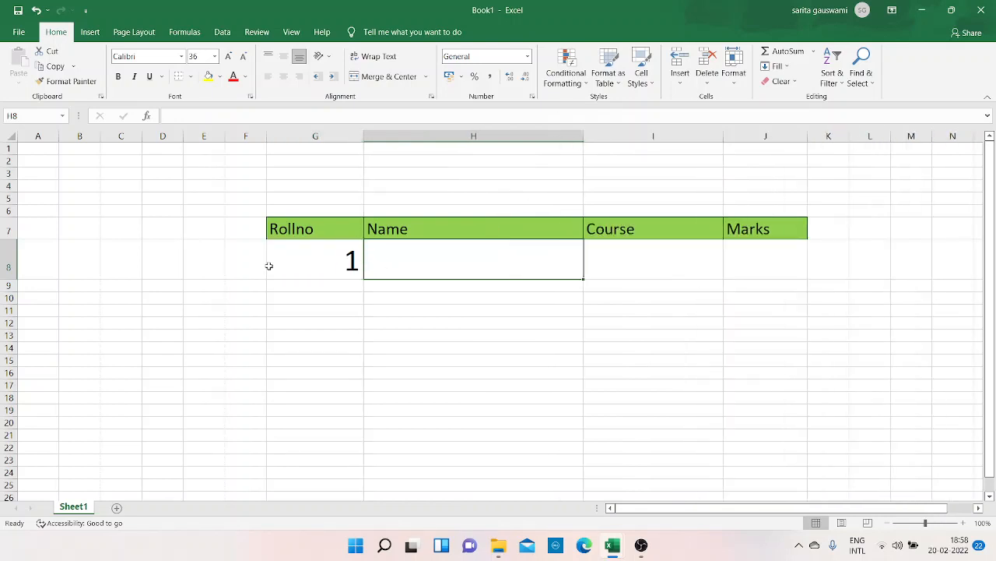
drag(17, 277, 17, 269)
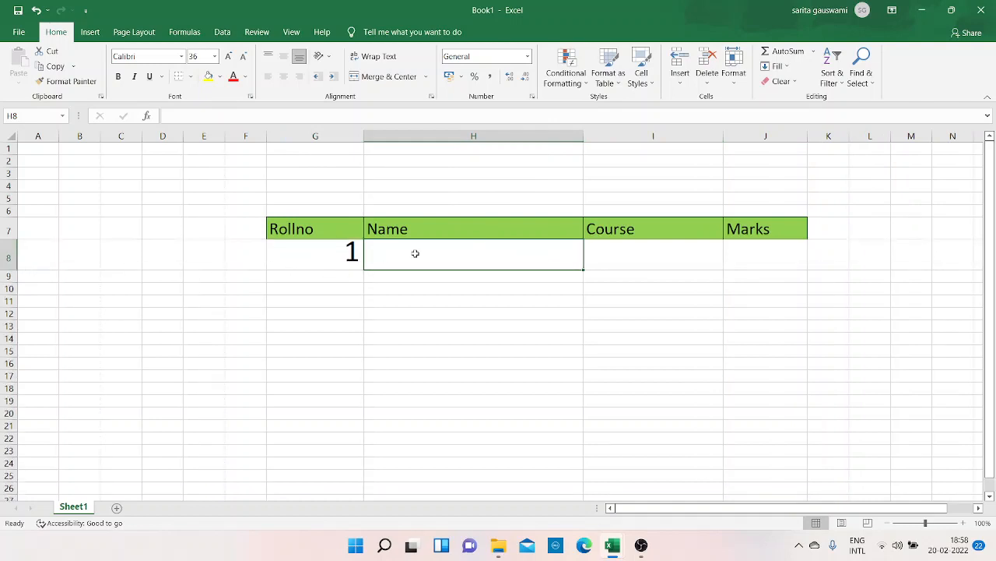
- Start a VLOOKUP formula in H8 with G8 as the lookup value
text(=)
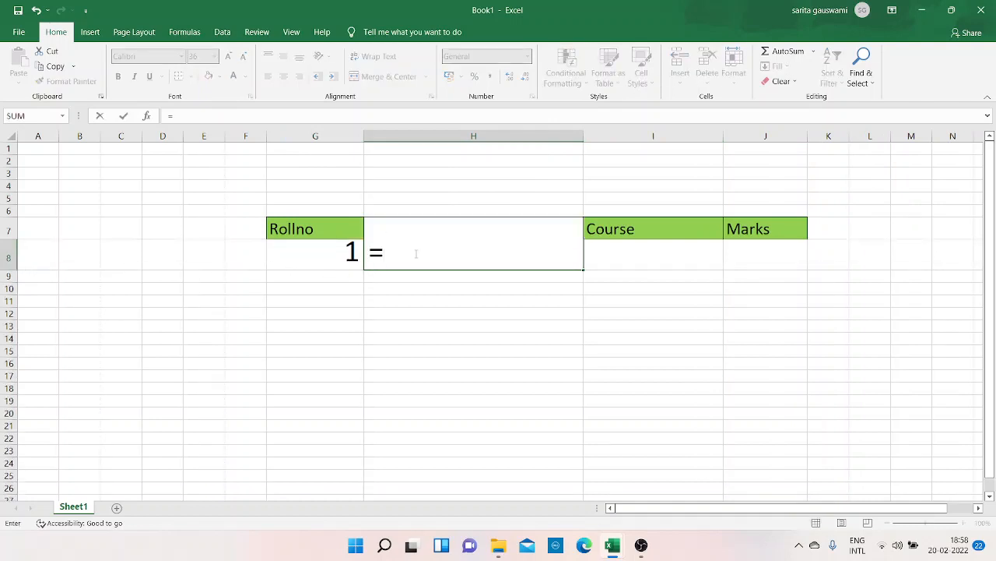
text(vl)
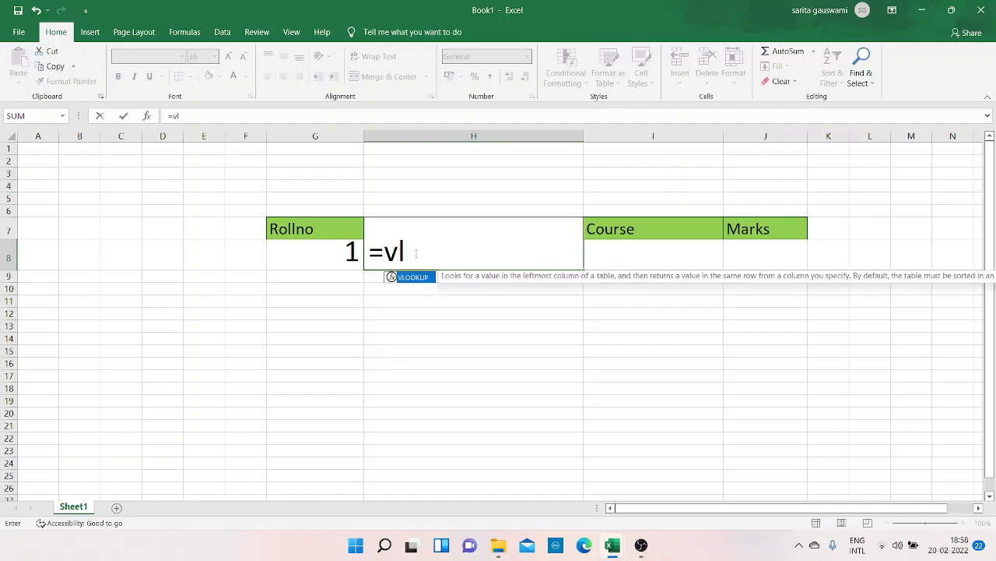
key(Tab)
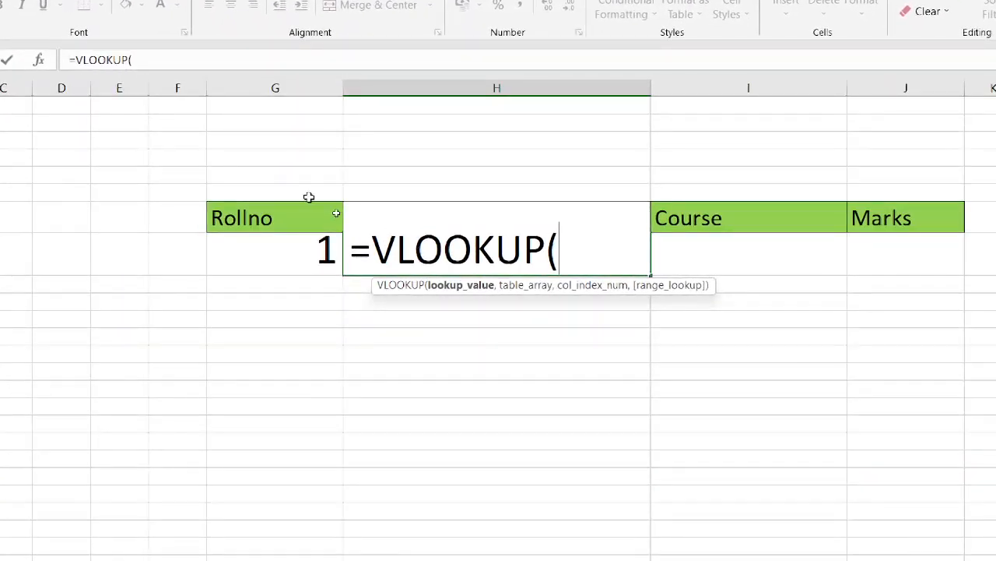
click(271, 261)
text(,)
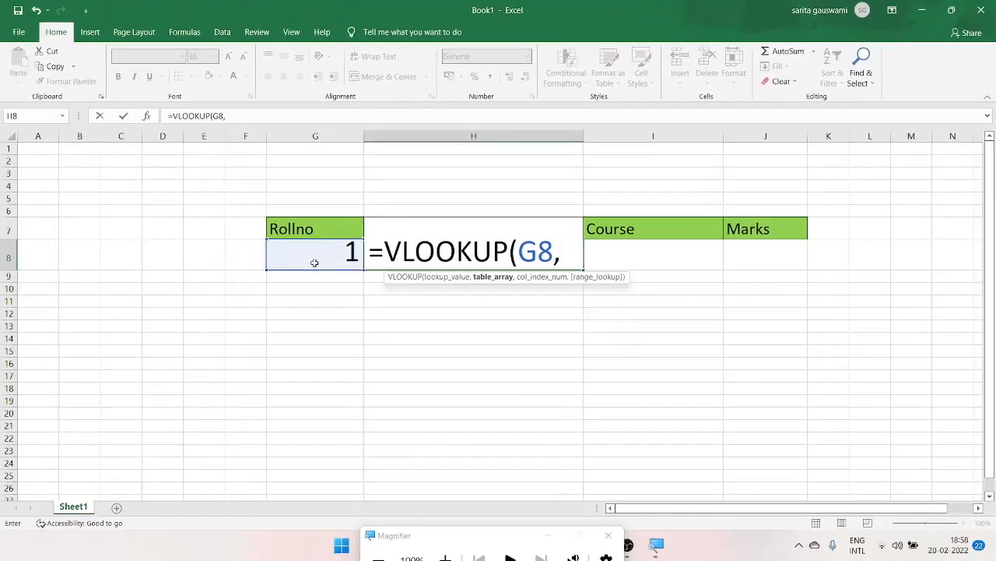
text(*)
key(BackSpace)
- Set the formula's table array to C3:F13 on the Course details sheet of the StudentDetails workbook
click(292, 32)
click(619, 83)
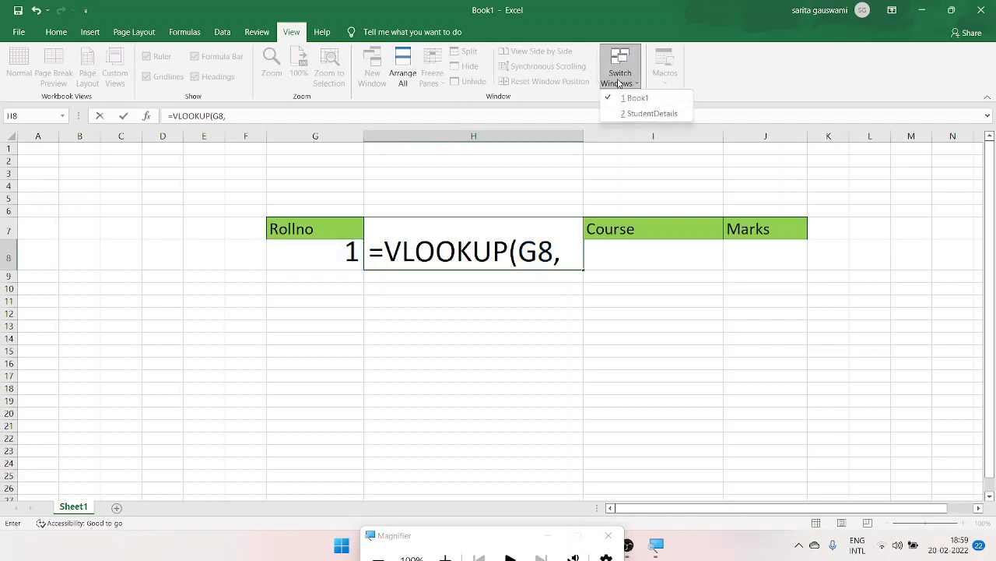
click(629, 118)
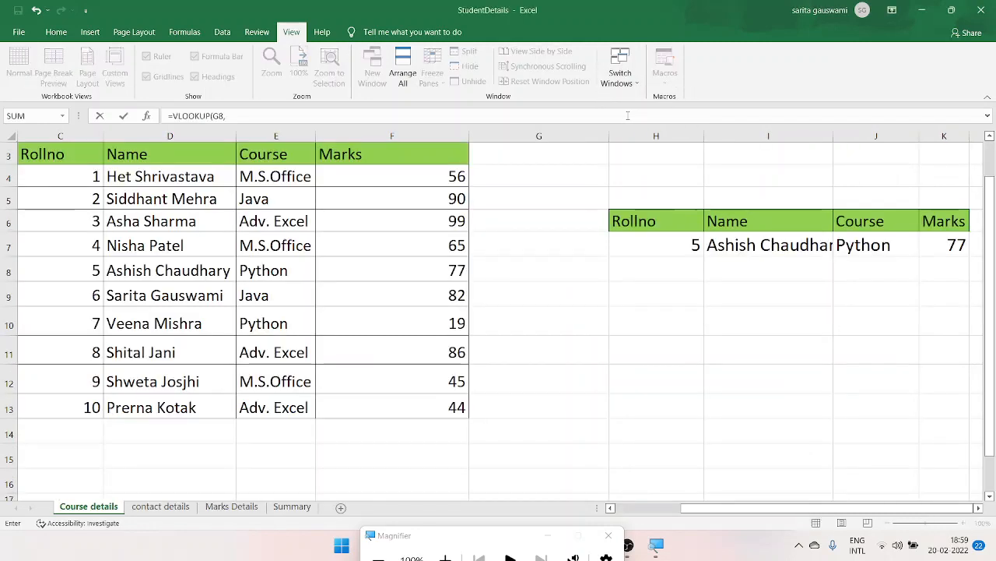
click(78, 155)
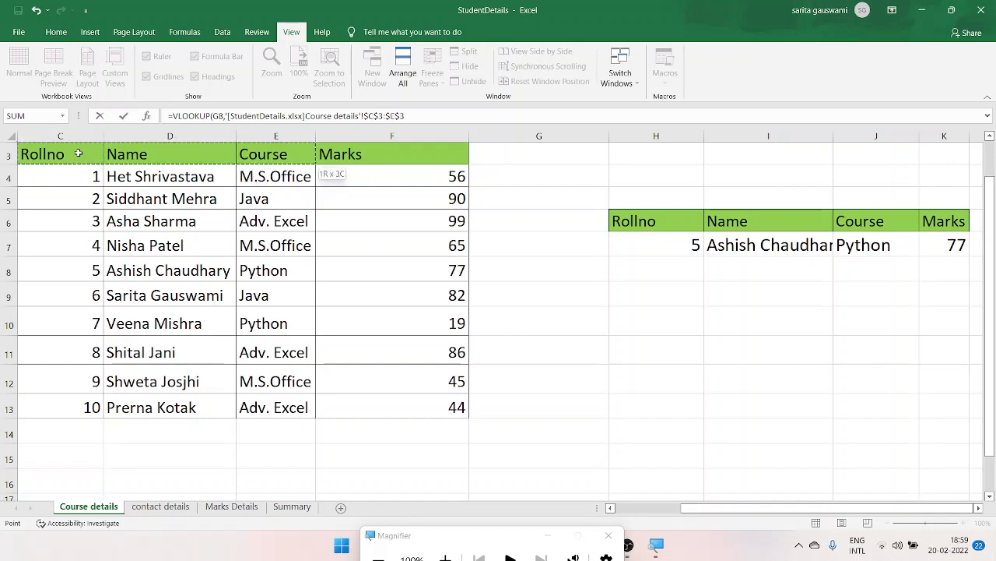
drag(319, 165, 471, 414)
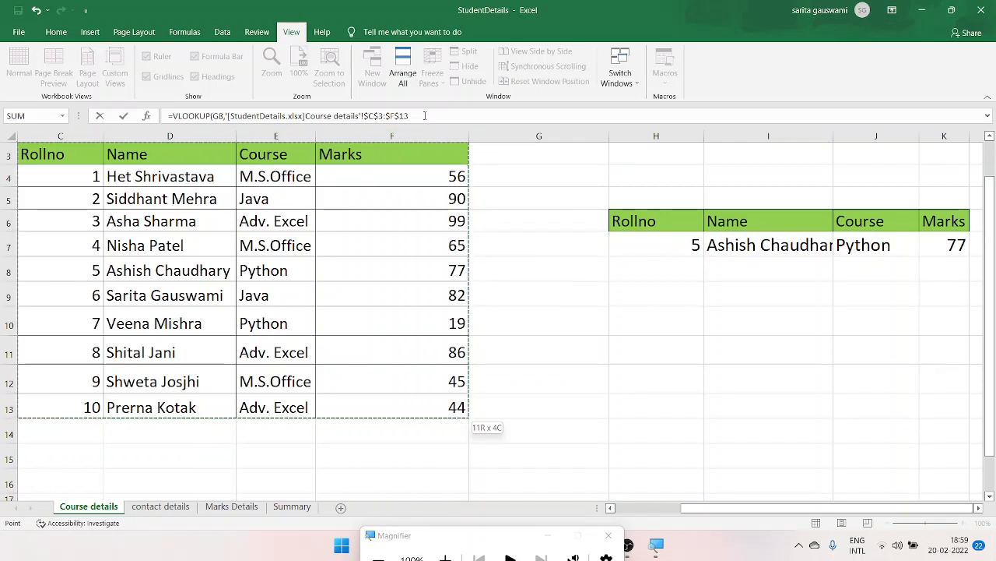
text(,)
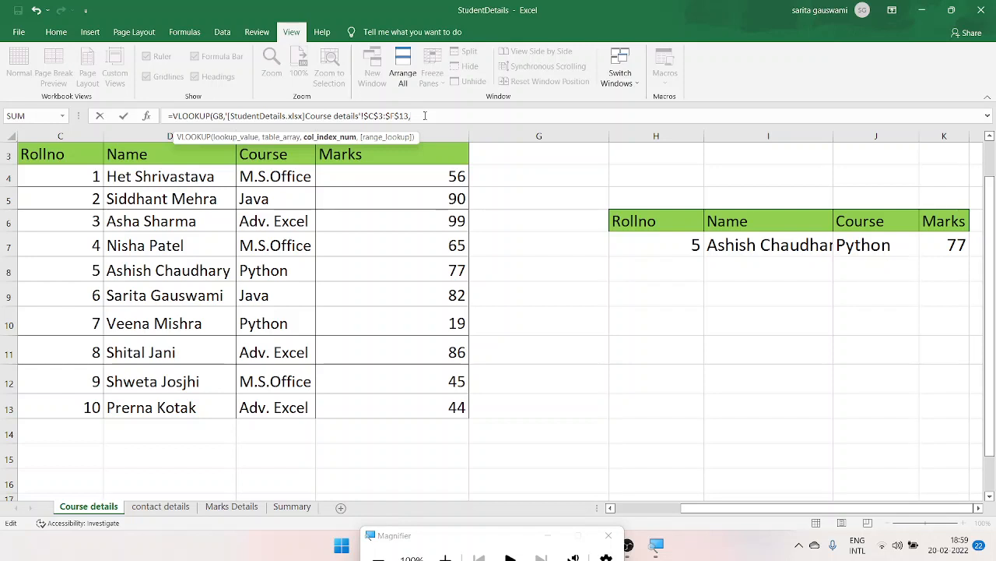
text(2,)
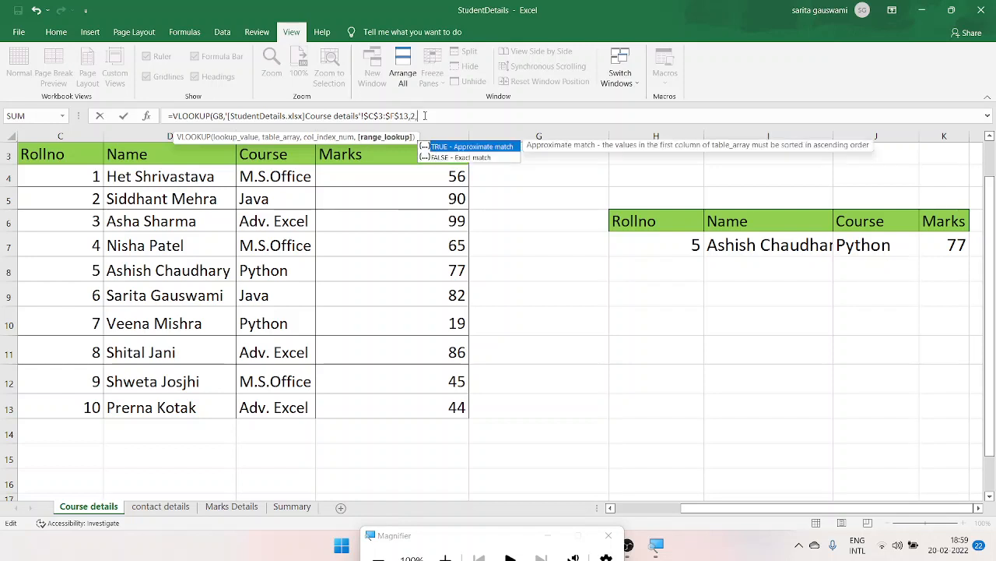
text(0)
- Complete the VLOOKUP formula with column index 2 and range lookup 0
key(super+plus)
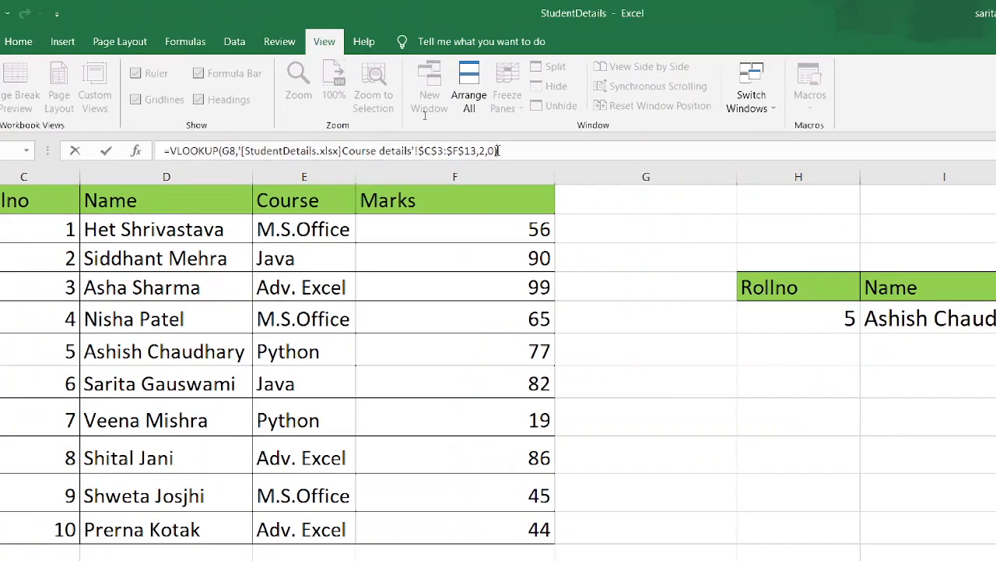
key(Return)
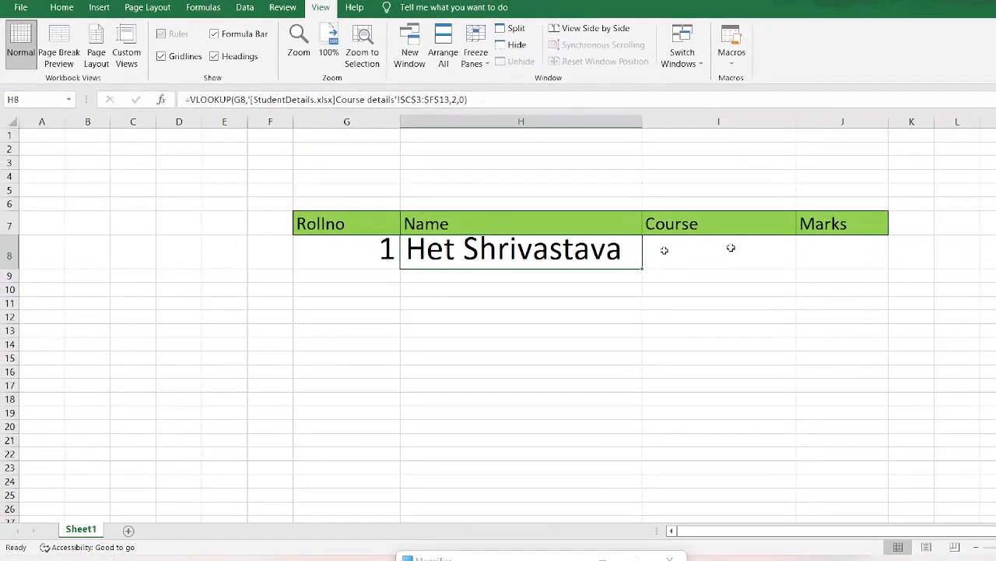
- Clear the VLOOKUP formula from cell H8
click(745, 247)
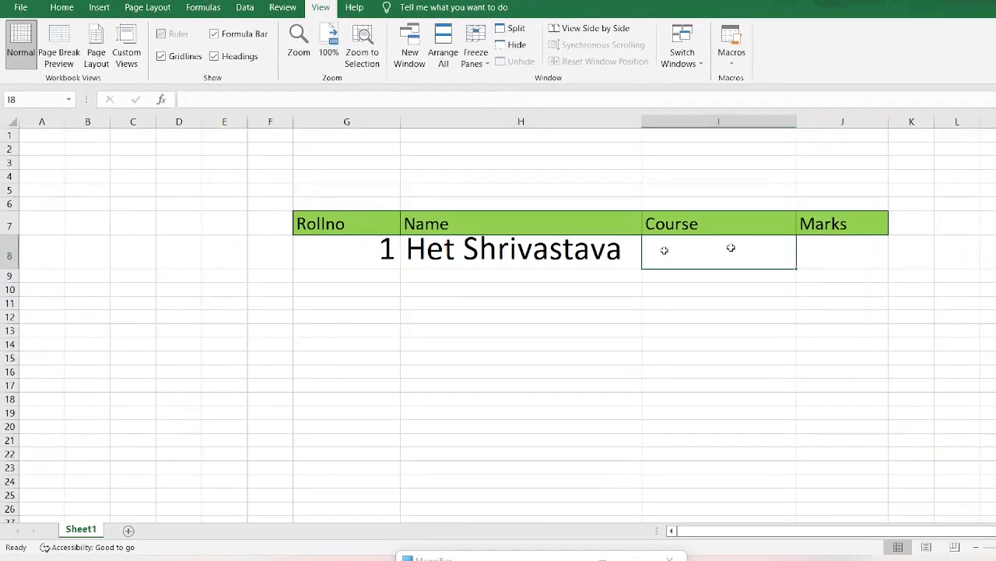
click(596, 252)
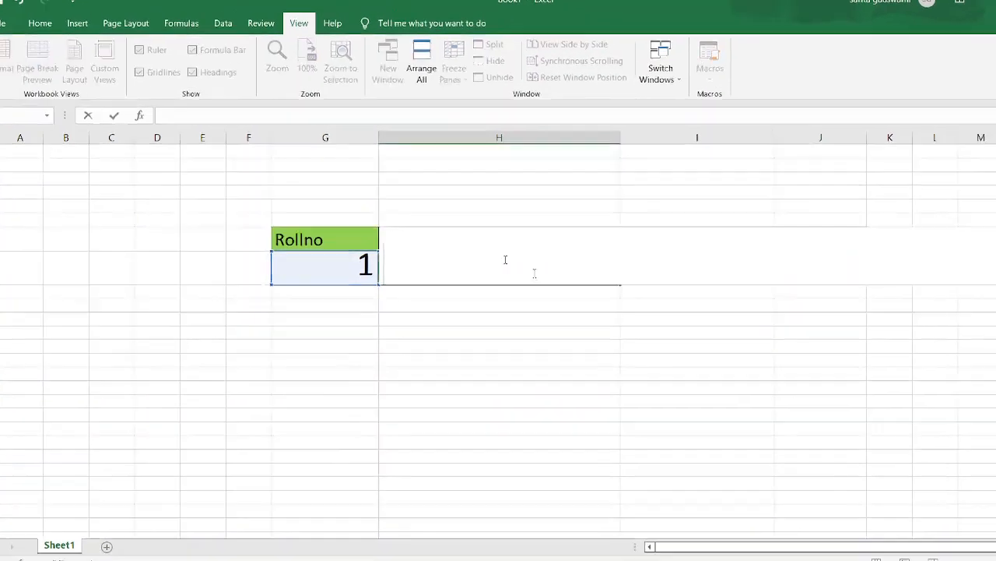
click(481, 346)
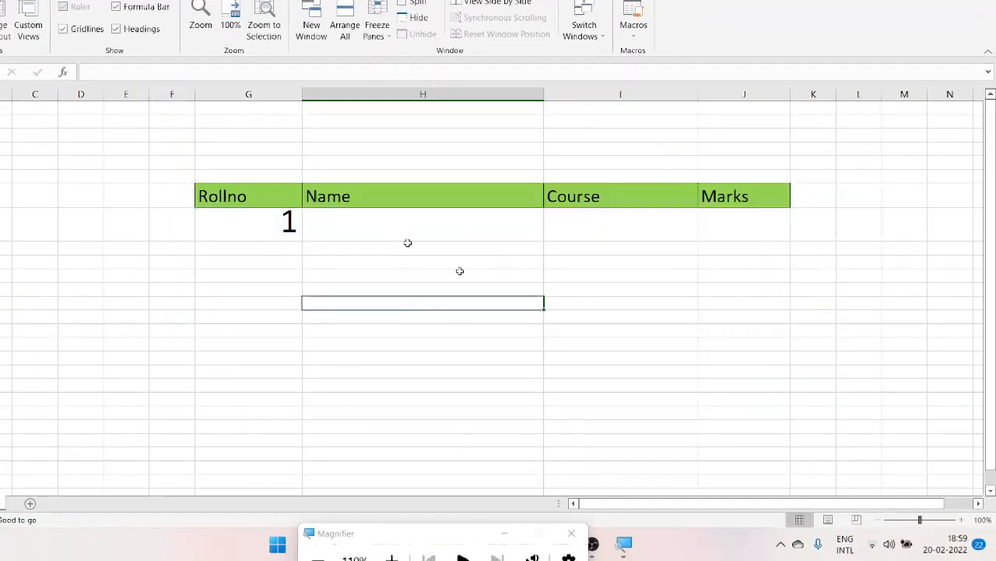
click(418, 214)
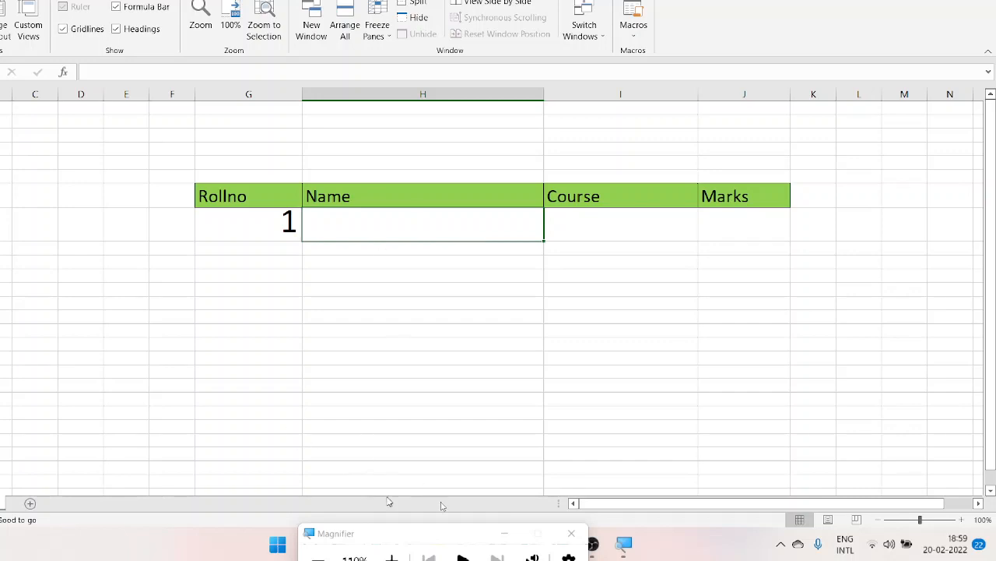
click(393, 394)
- Start a VLOOKUP formula across the selected range H8:J8 with G8 as the lookup value
click(405, 217)
key(shift+Right)
key(shift+Right)
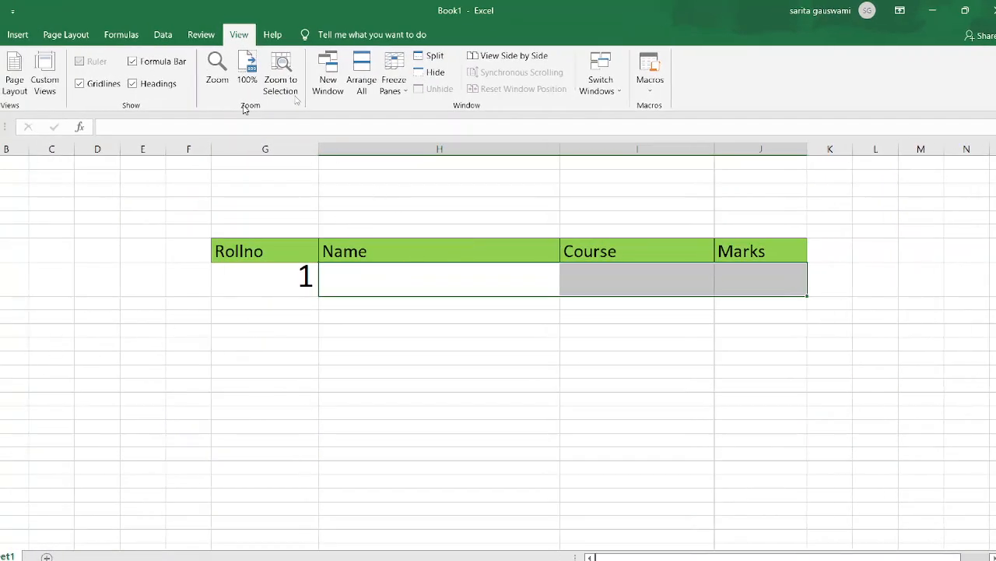
click(415, 285)
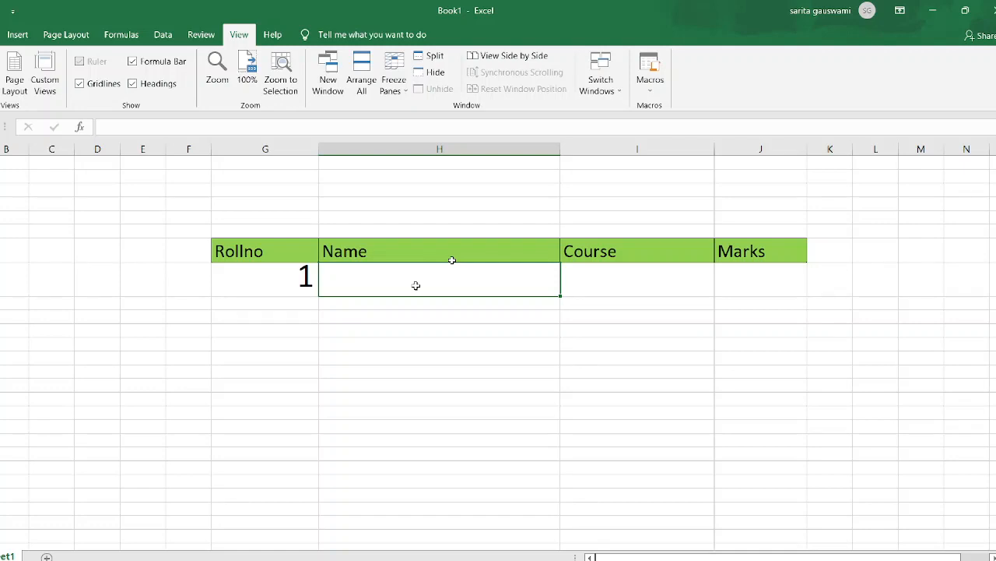
key(shift+Right)
key(shift+Right)
text(=vlo)
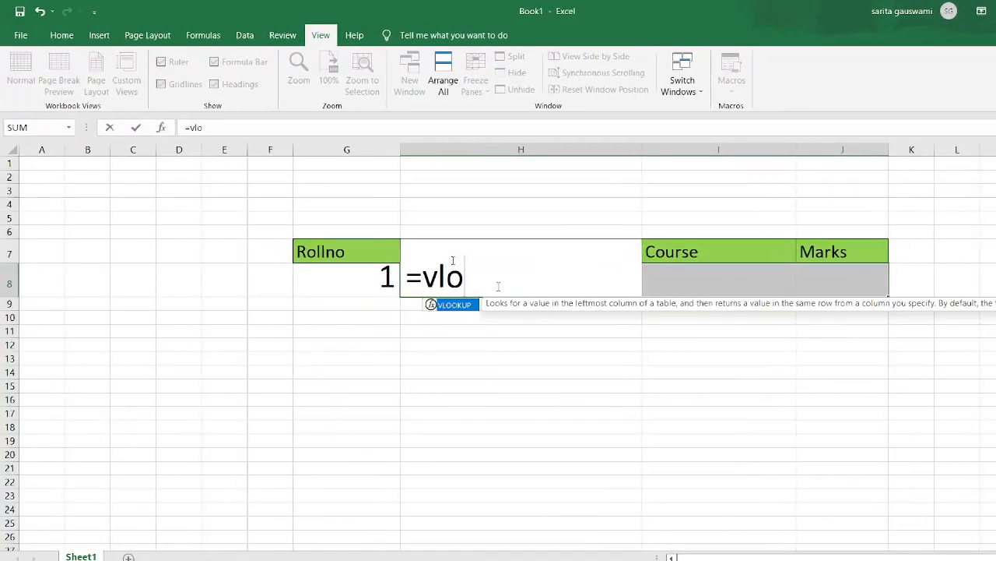
key(Tab)
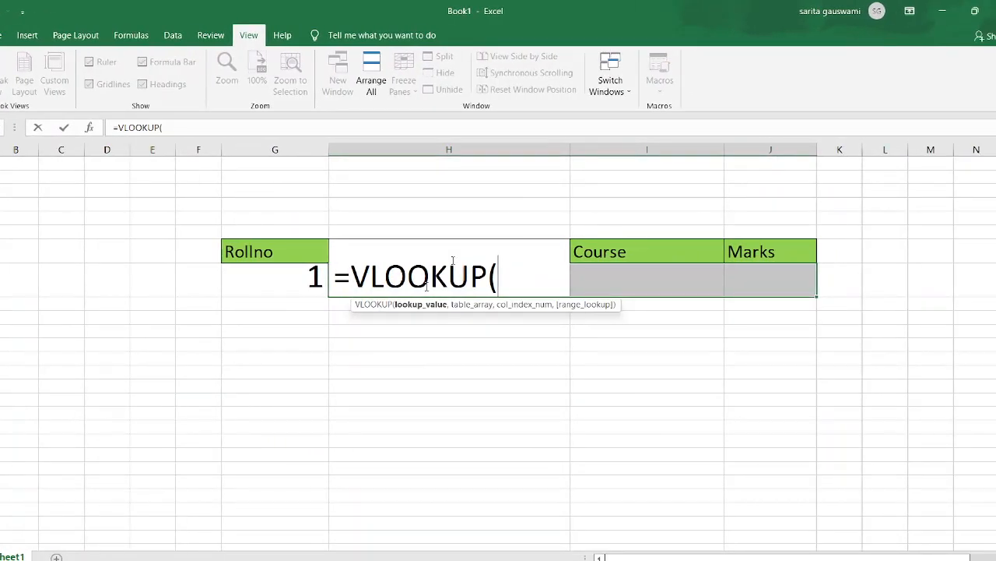
click(235, 280)
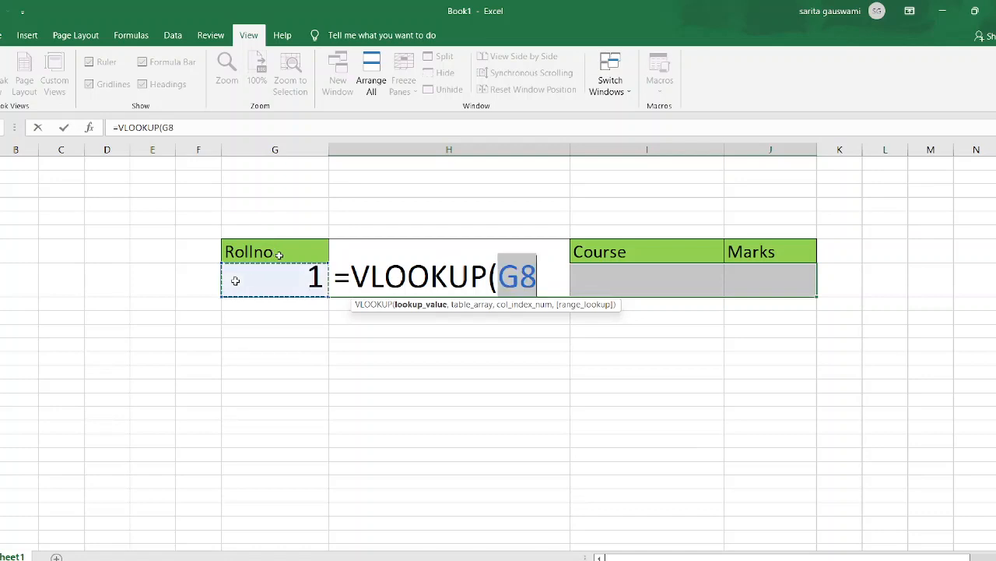
text(,)
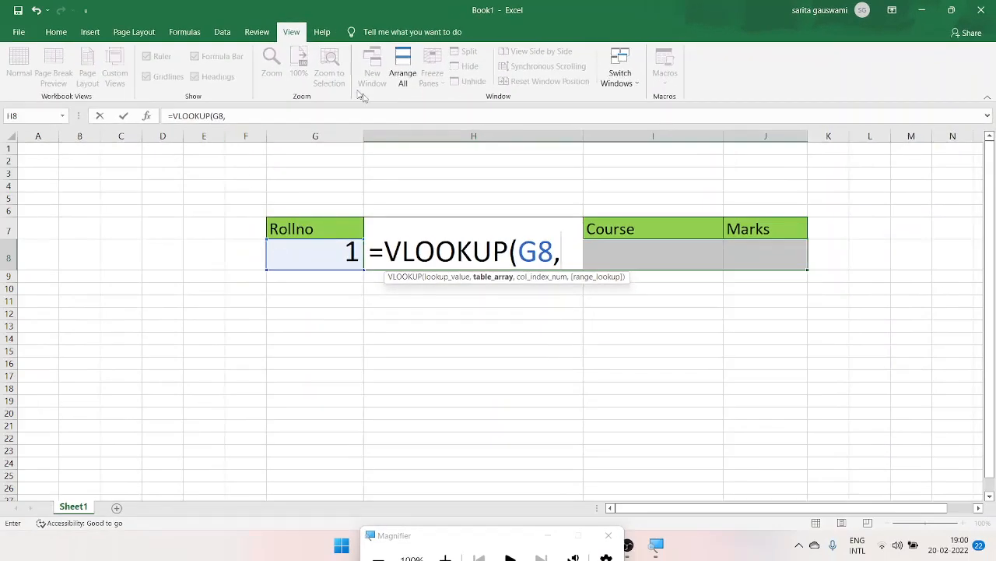
- Set the formula's table array to C3:F13 on the Course details sheet of the StudentDetails workbook, with absolute references
click(617, 78)
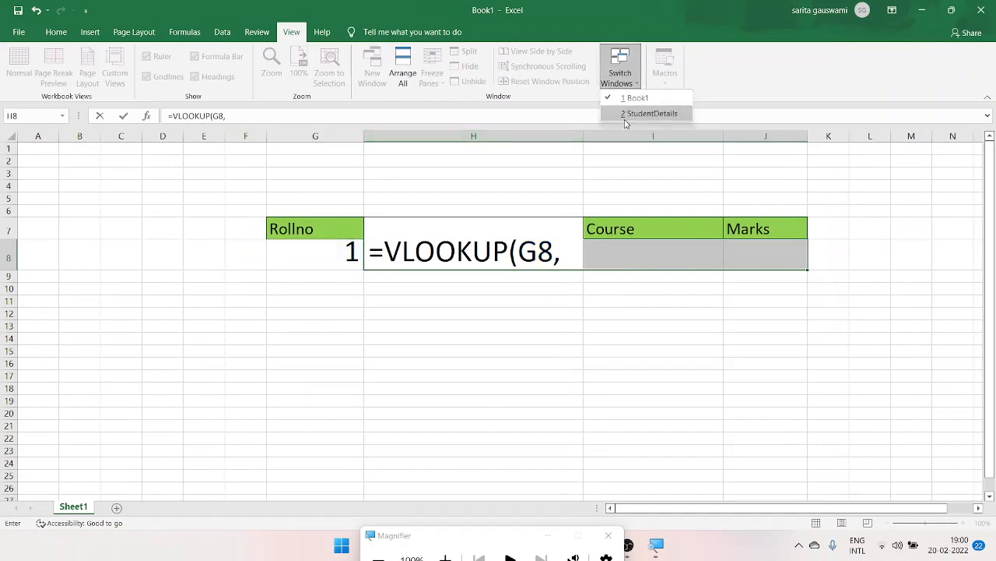
click(628, 111)
drag(70, 150, 468, 413)
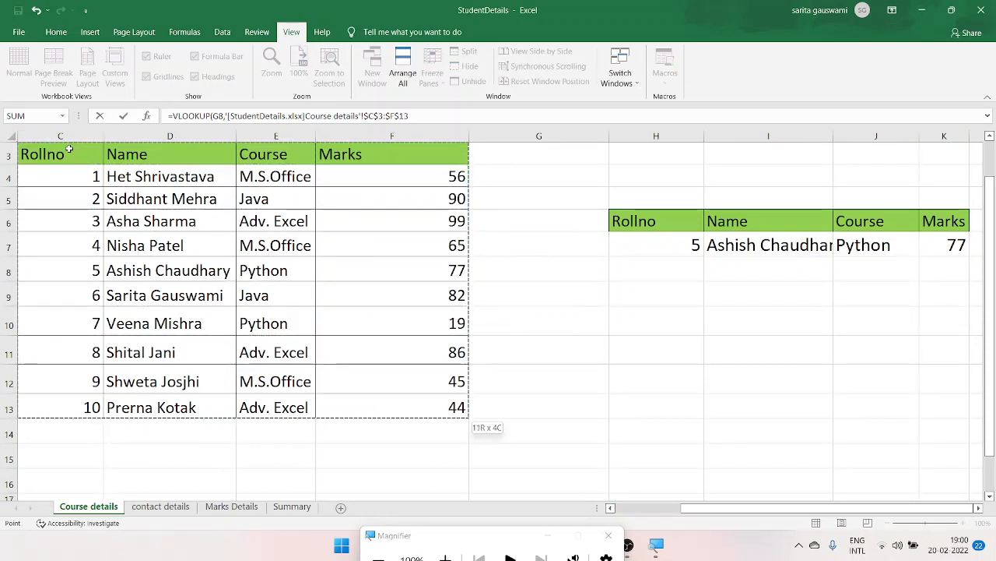
click(434, 117)
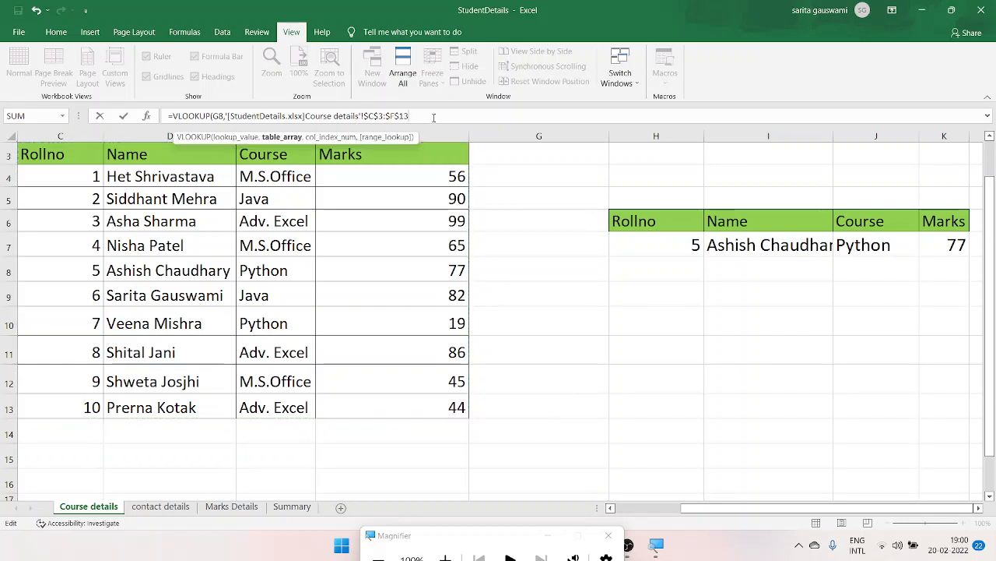
text(,)
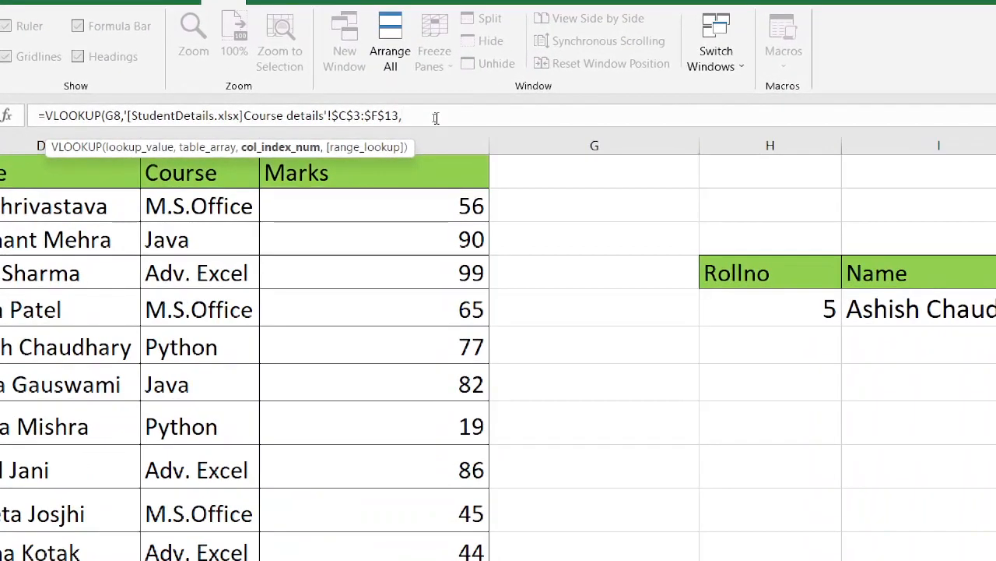
- Complete the VLOOKUP with column indexes {2,3,4} and range lookup 0, and enter it as an array formula
text({)
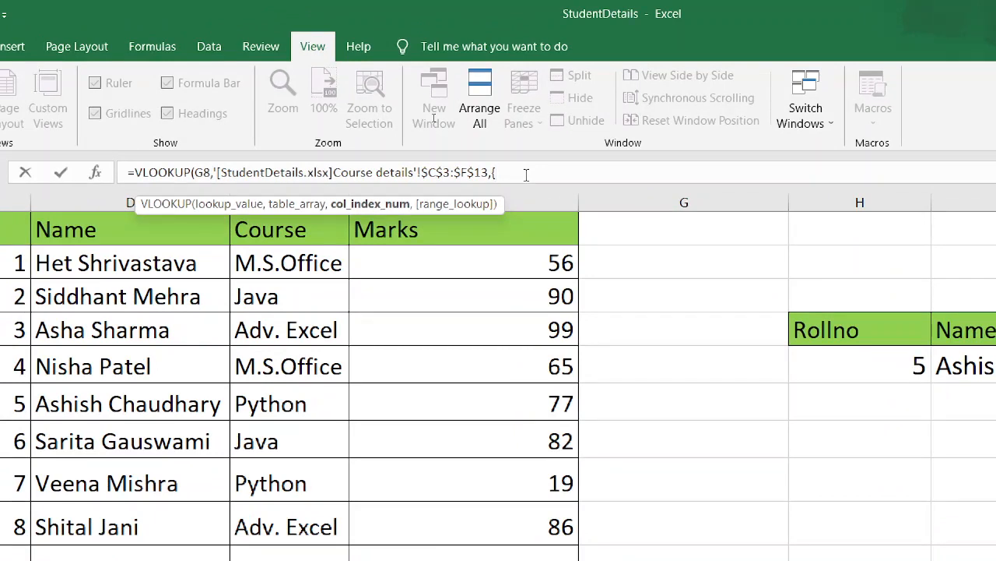
text(2,3,)
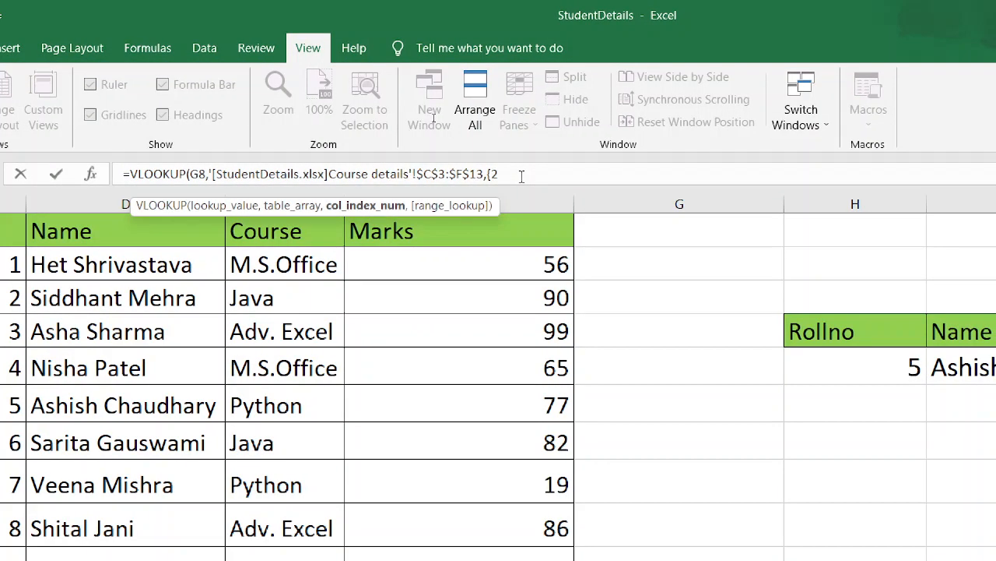
text(4)
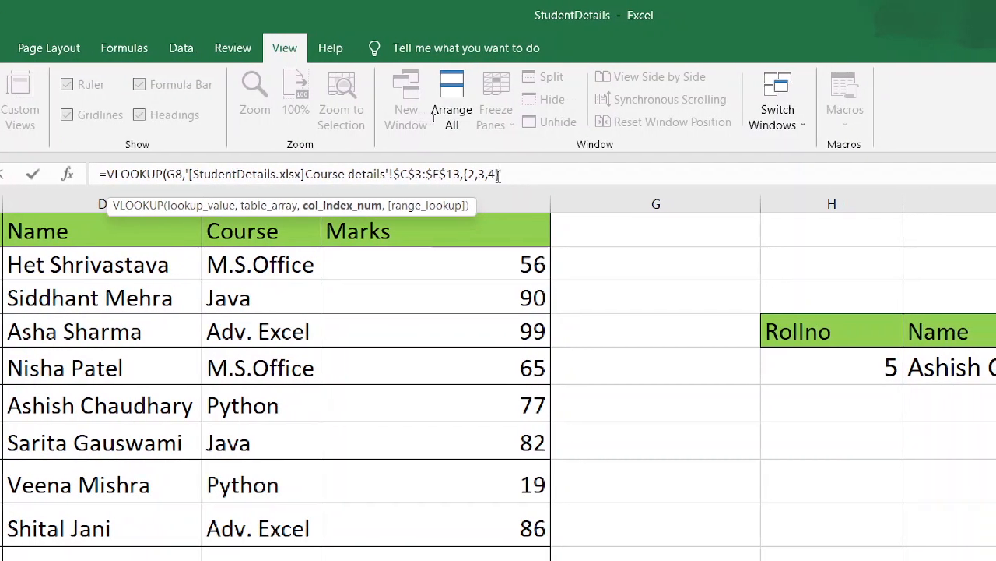
text(})
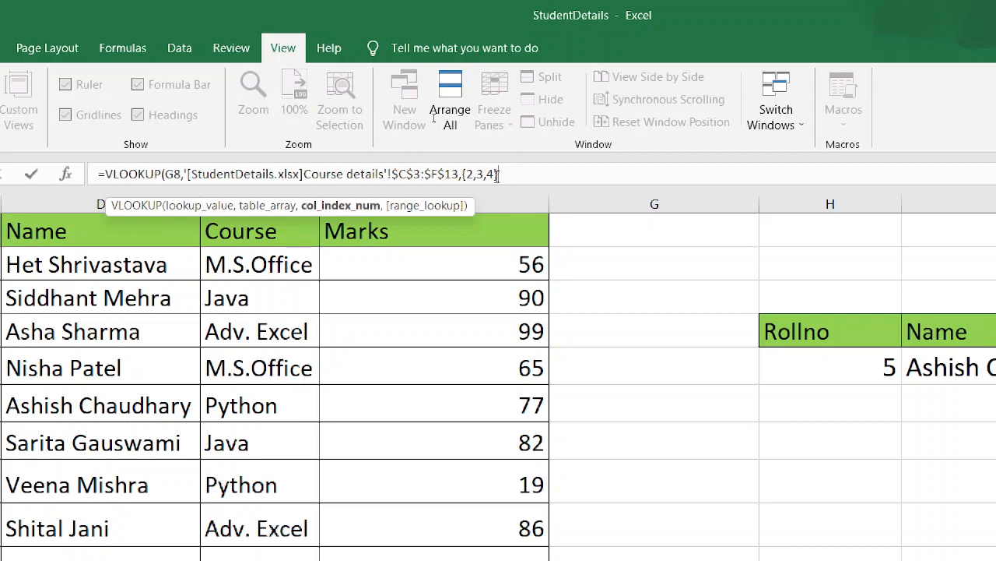
text(,)
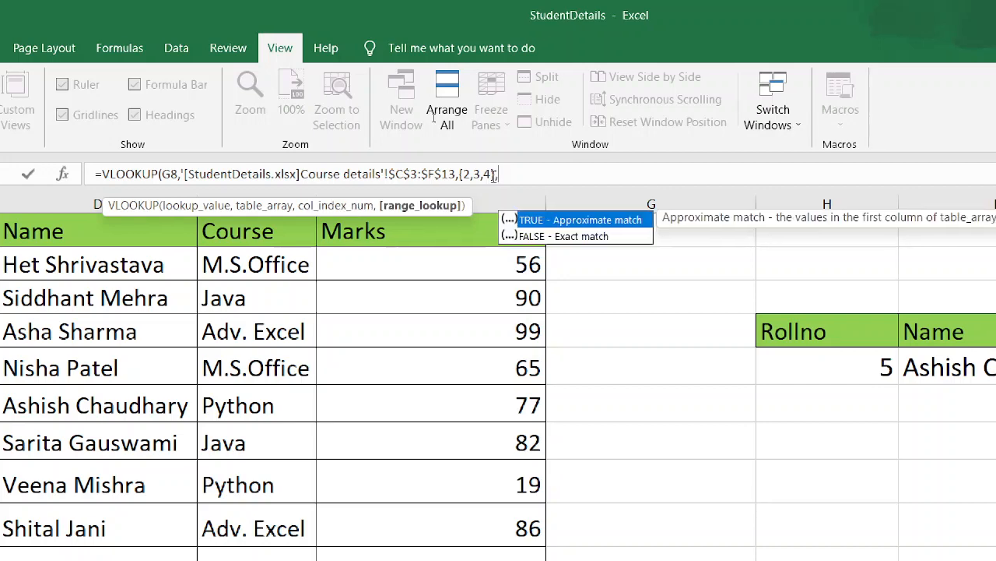
text(0)
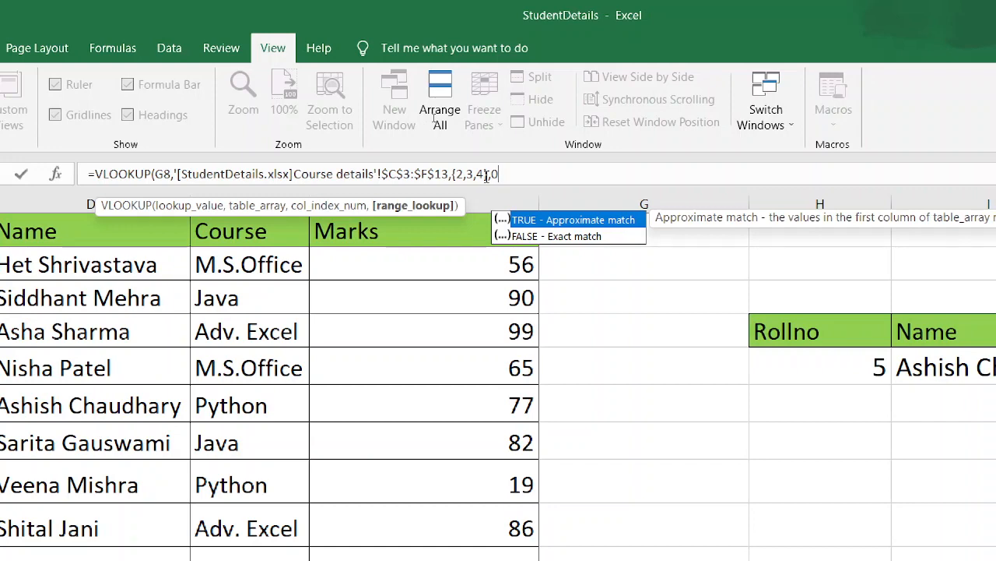
text())
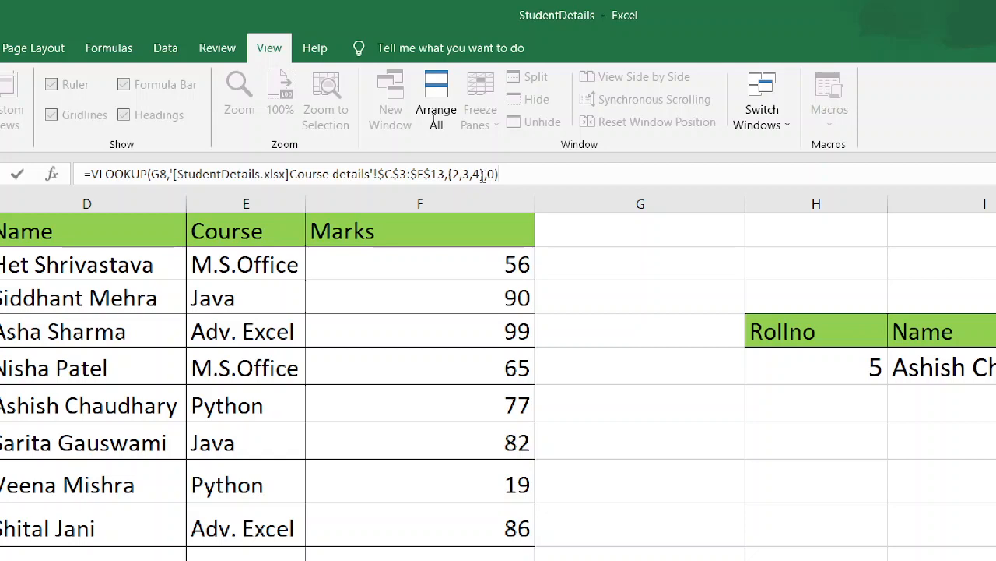
key(ctrl+shift+Return)
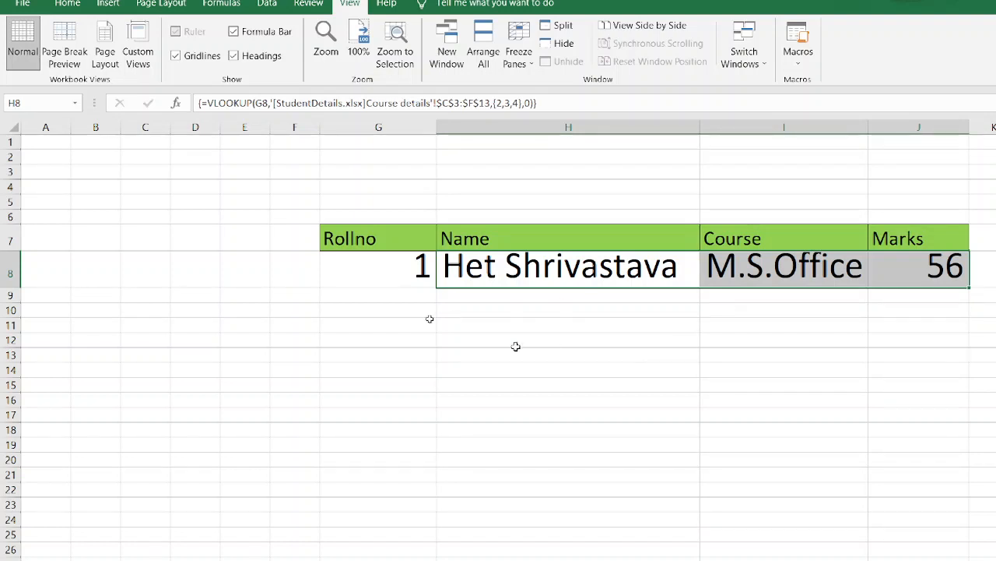
- Test the array lookup by changing the roll number in G8 to 2
click(366, 277)
text(2)
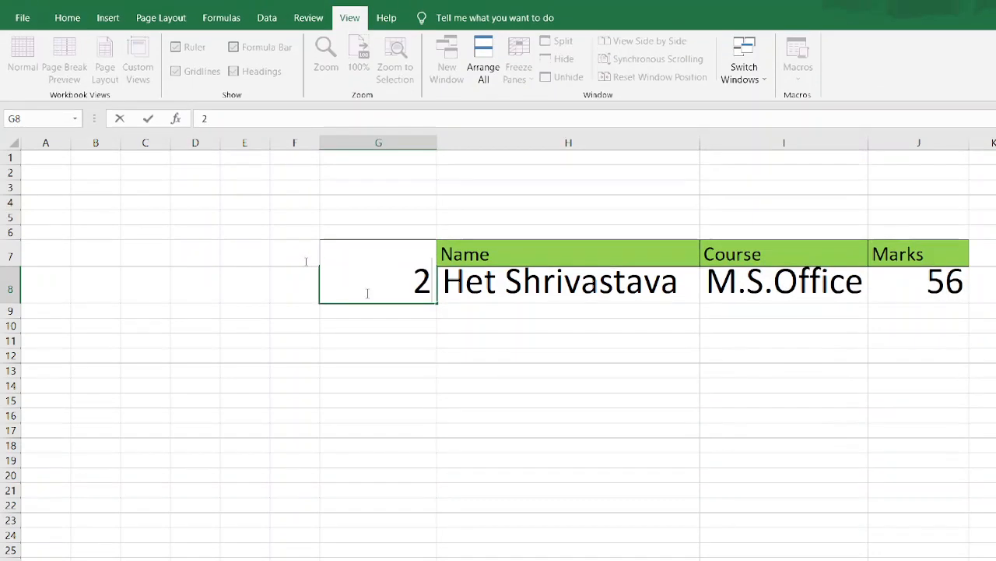
key(Return)
- Reduce the font size of the result row G8:J8 to 26
click(366, 277)
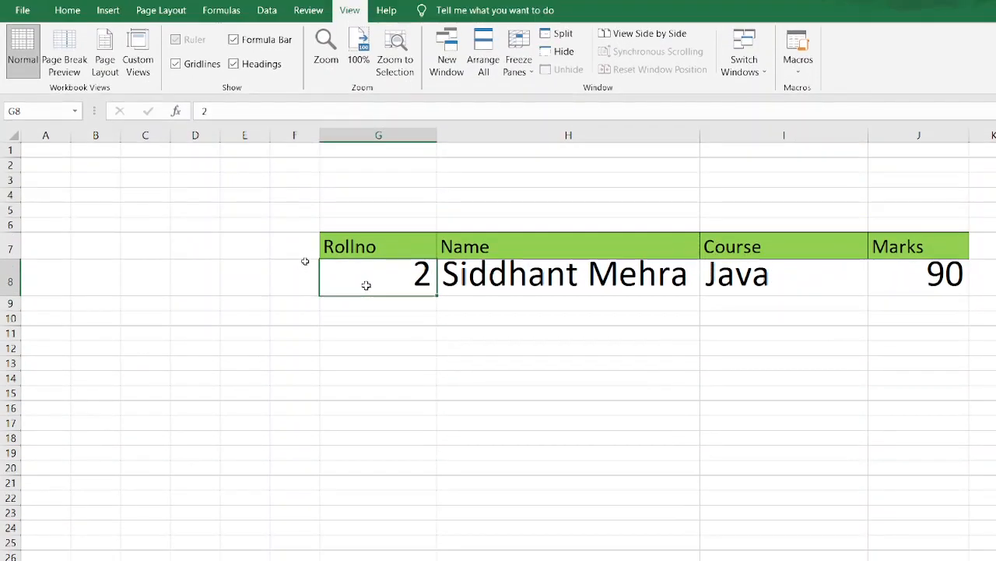
key(shift+Right)
key(shift+Right)
key(shift+Right)
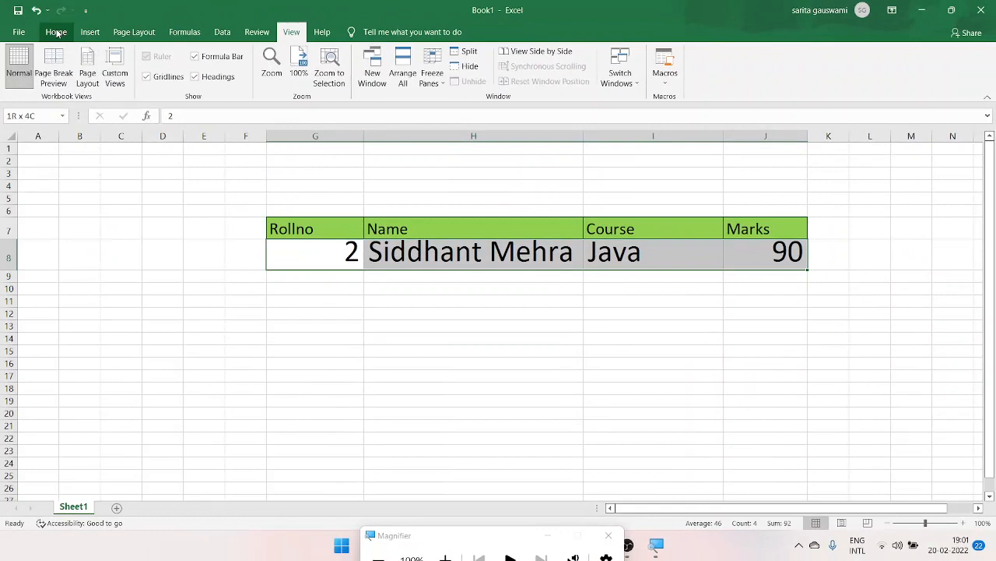
click(56, 33)
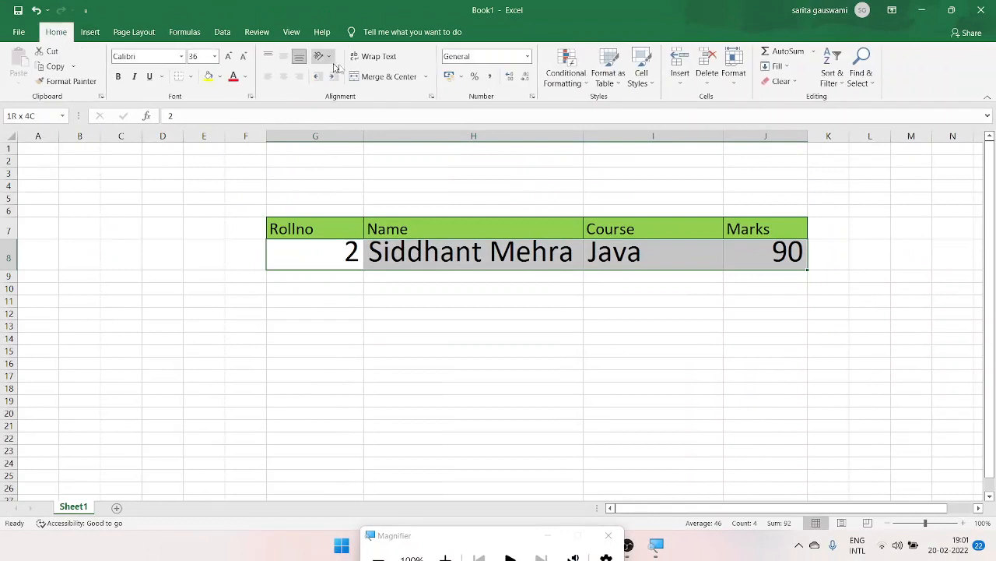
click(244, 58)
click(244, 58)
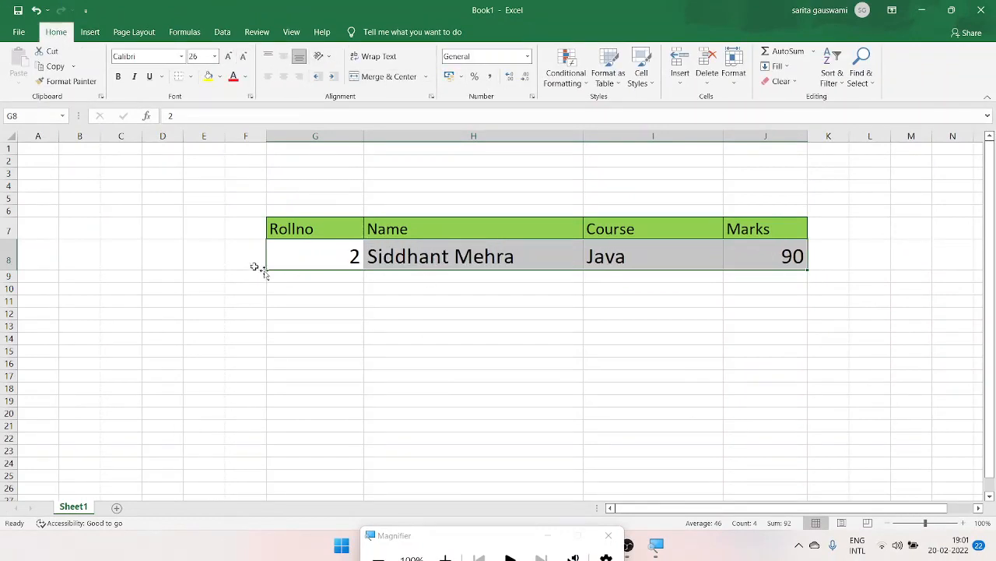
- Test the lookup by setting the roll number in G8 first to 3, then to 11
click(288, 259)
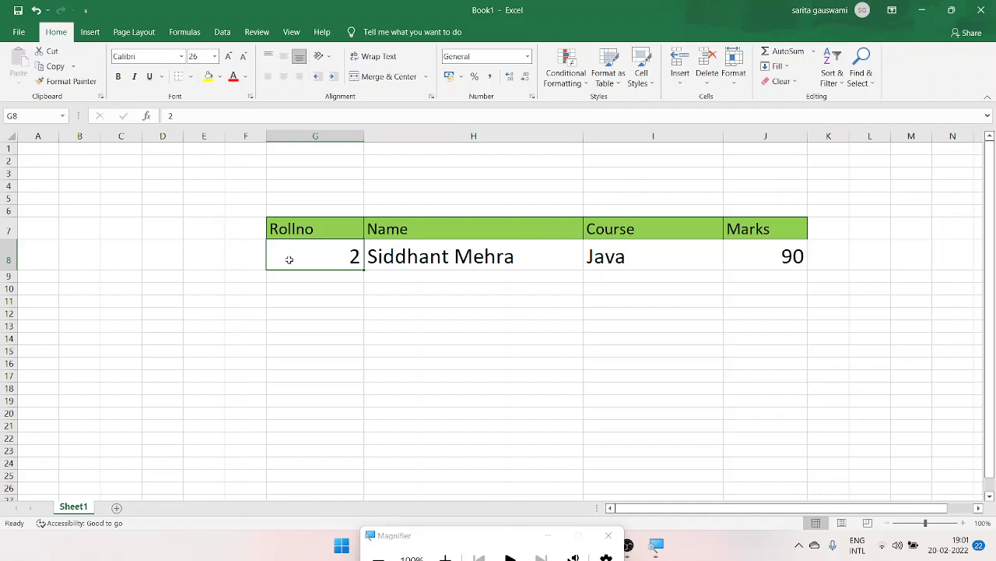
text(3)
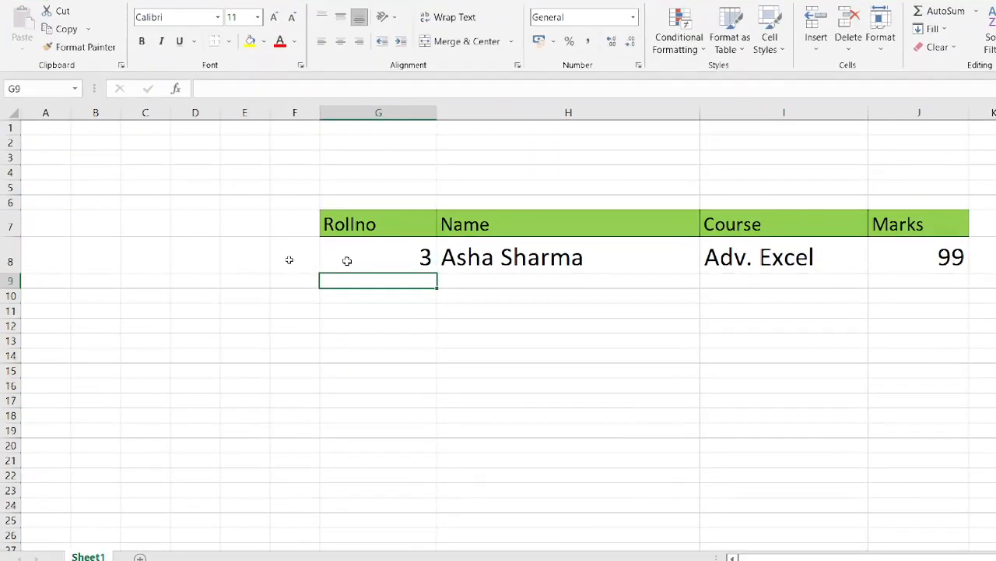
click(347, 260)
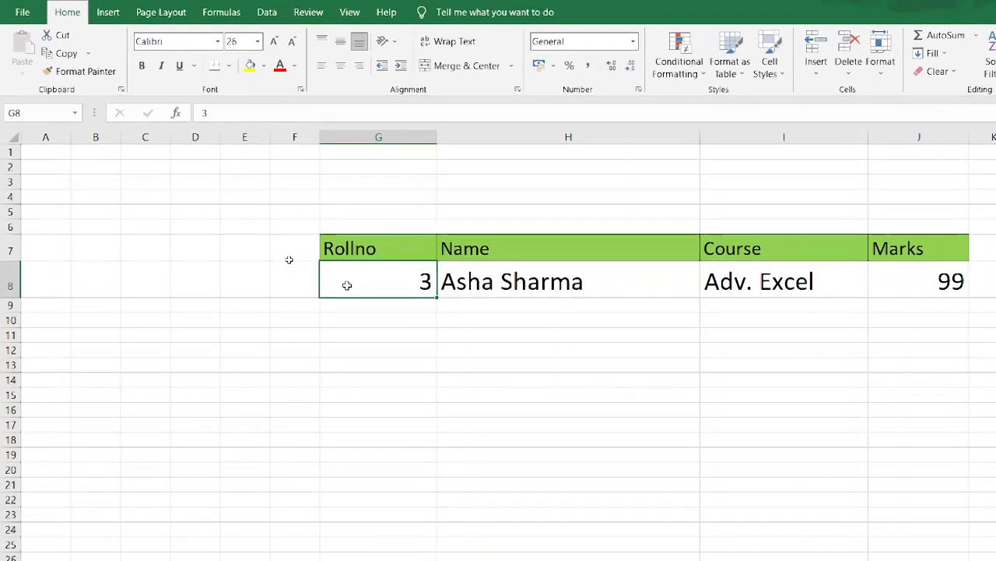
text(11)
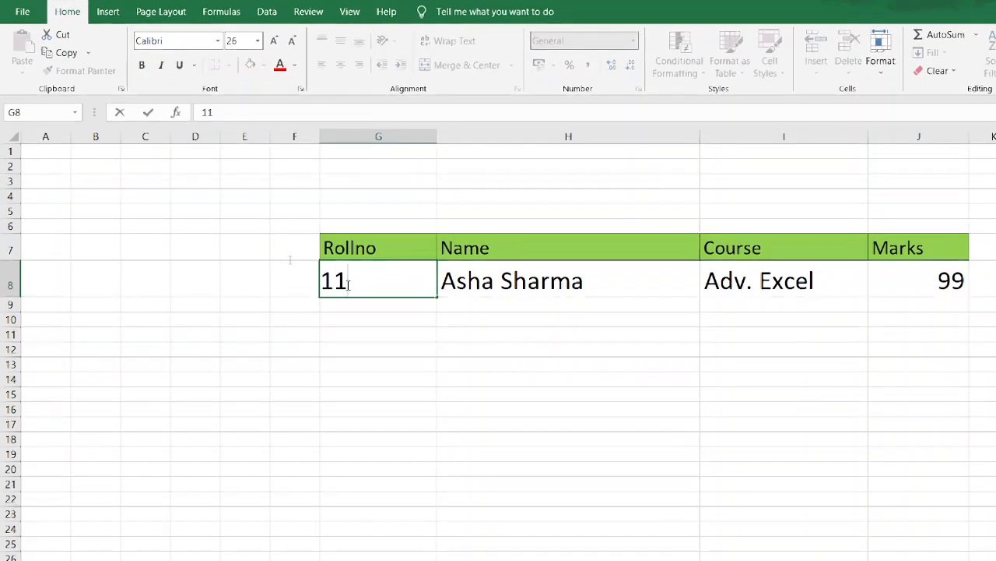
key(Return)
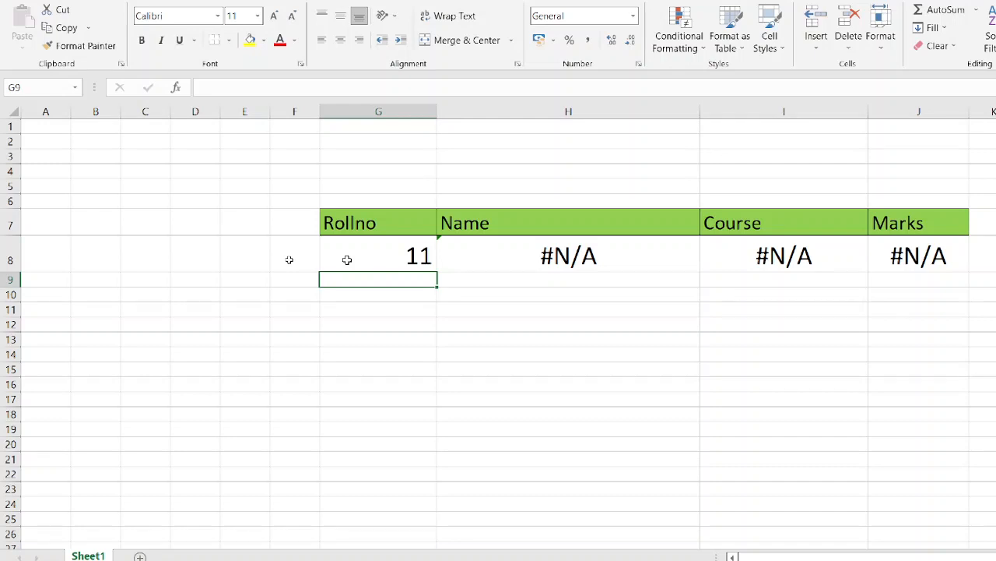
- Set the roll number in G8 to 9
click(347, 260)
text(9)
key(Return)
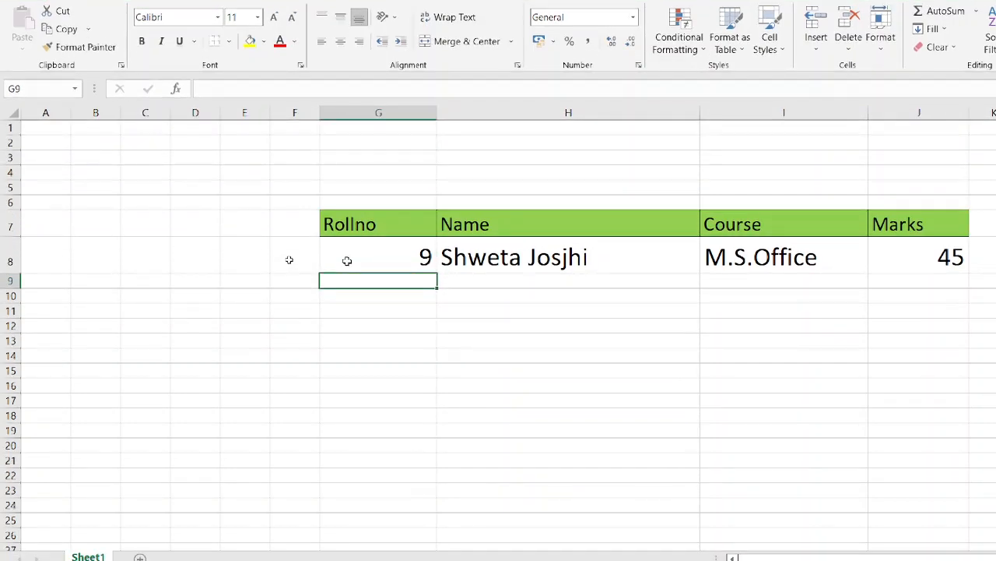
- Enter roll number 6 in G9
text(6)
key(Tab)
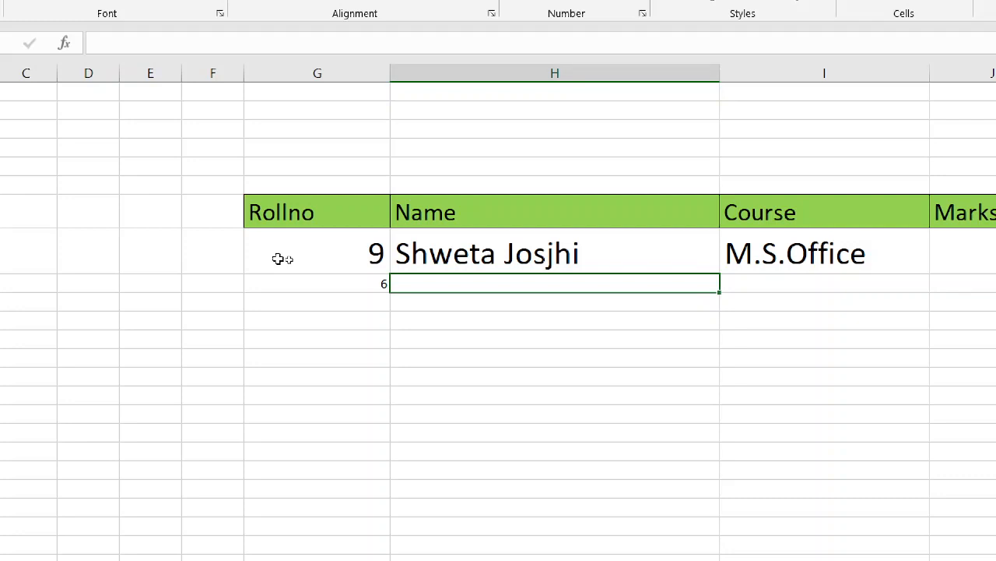
text(=if)
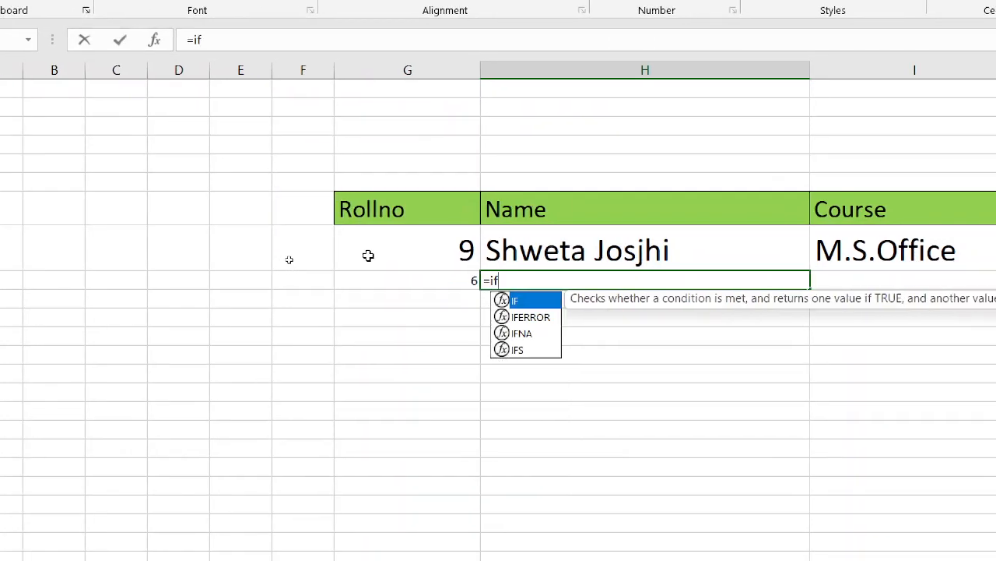
text(e)
key(Tab)
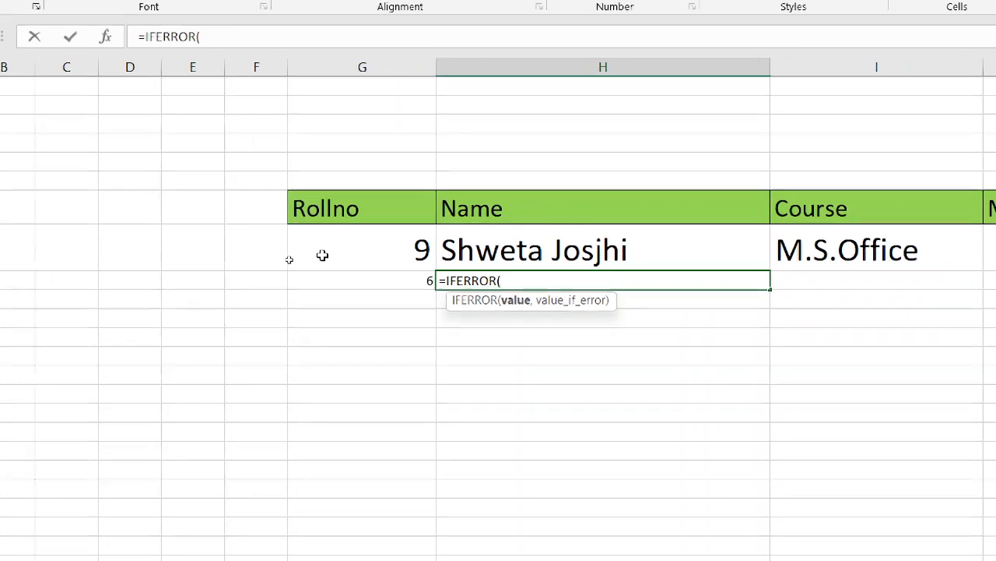
text(o)
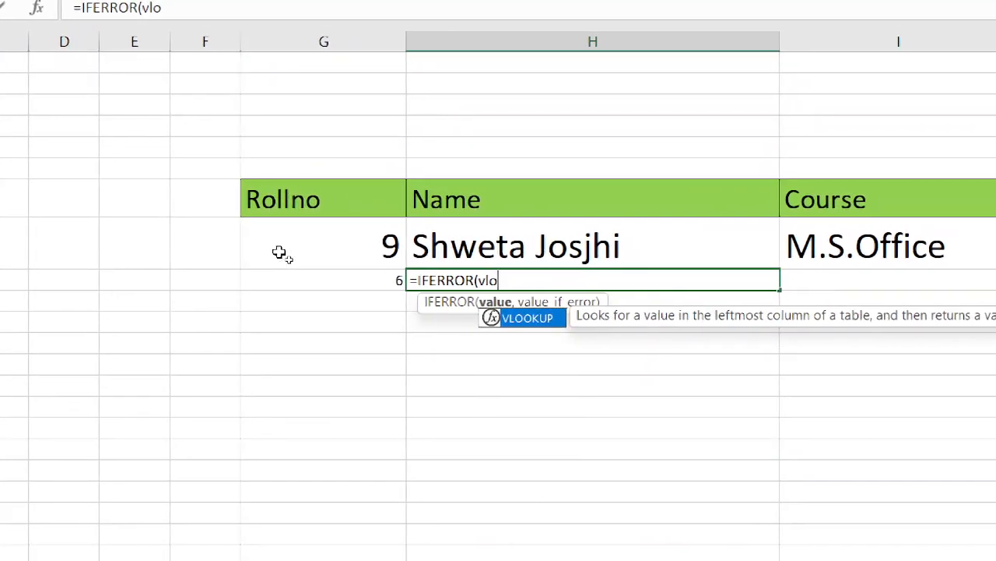
key(Tab)
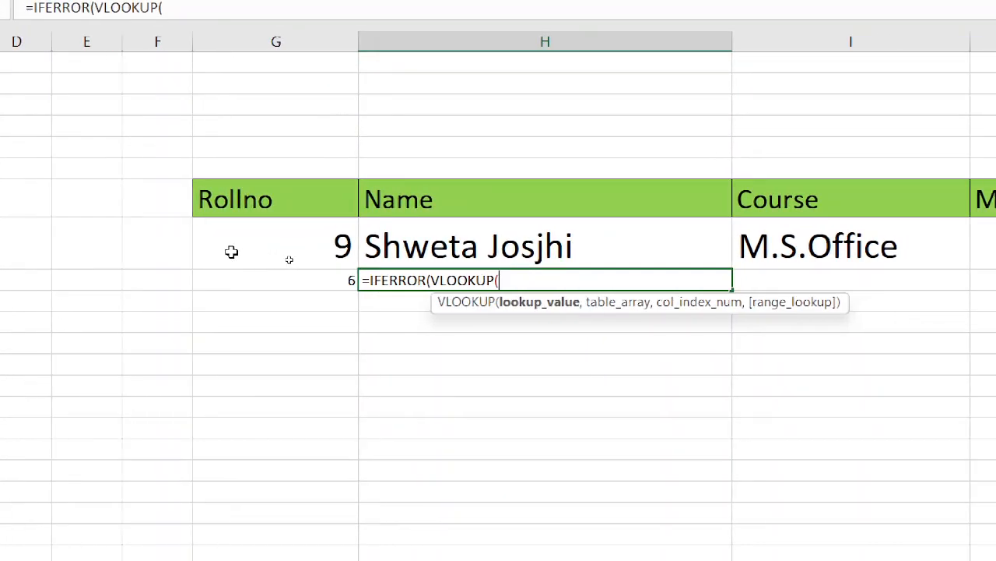
click(312, 279)
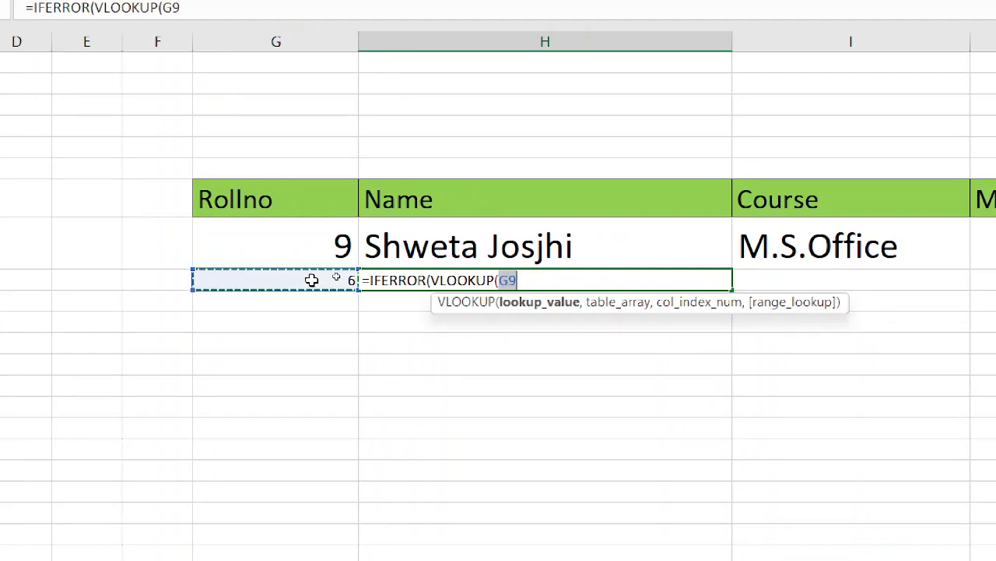
text(,)
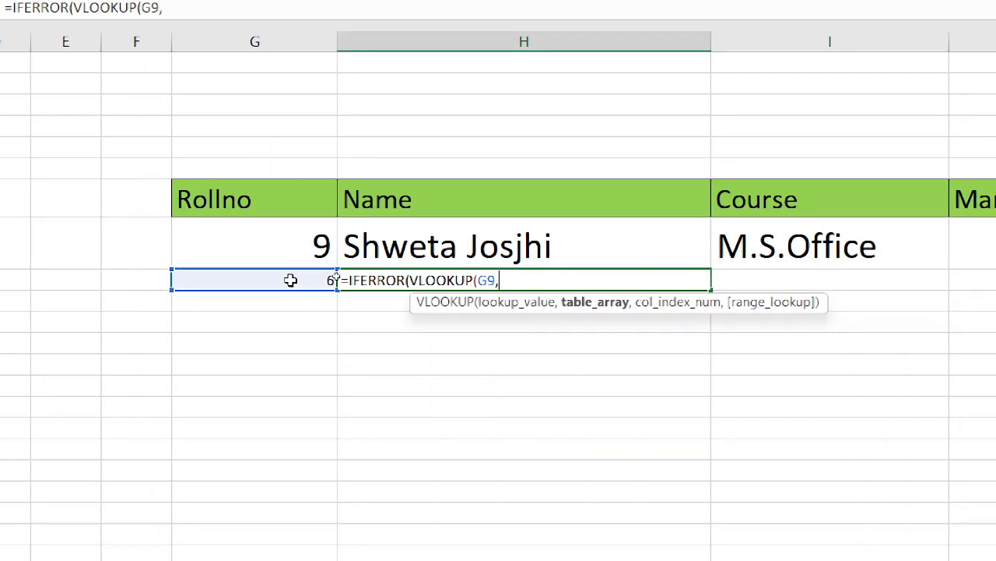
key(BackSpace)
key(BackSpace)
key(BackSpace)
key(BackSpace)
key(BackSpace)
key(BackSpace)
key(BackSpace)
key(BackSpace)
key(BackSpace)
key(BackSpace)
key(BackSpace)
key(BackSpace)
key(BackSpace)
key(BackSpace)
key(BackSpace)
key(BackSpace)
key(BackSpace)
key(BackSpace)
key(BackSpace)
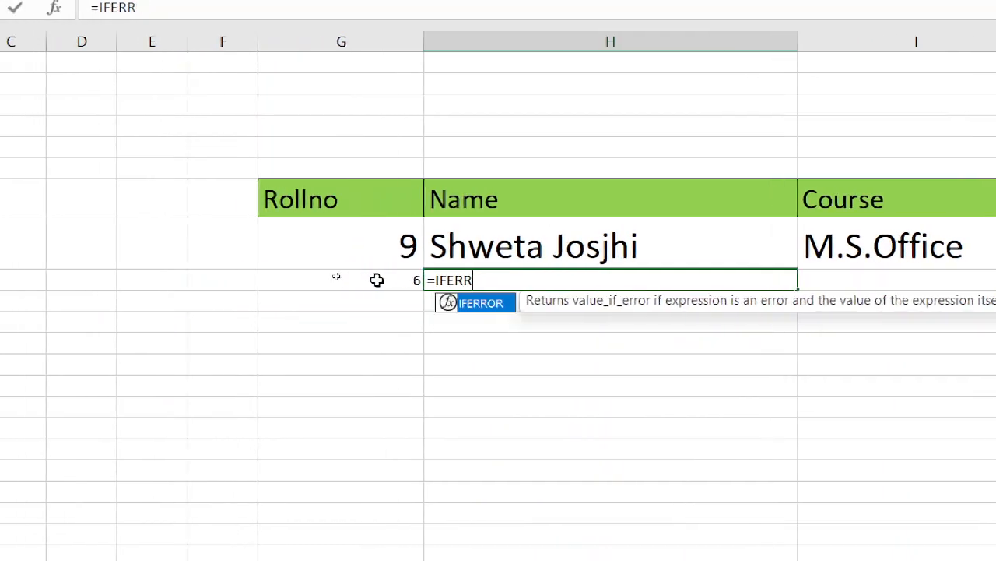
key(BackSpace)
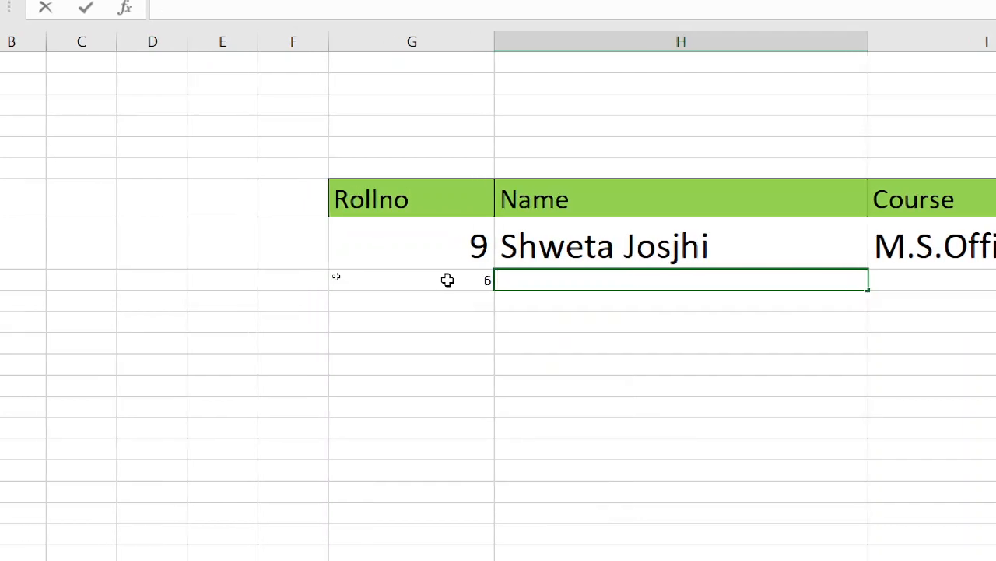
key(Return)
- Begin an IFERROR formula across H9:J9 containing a VLOOKUP with G9 as its lookup value
key(Up)
key(shift+Right)
key(shift+Right)
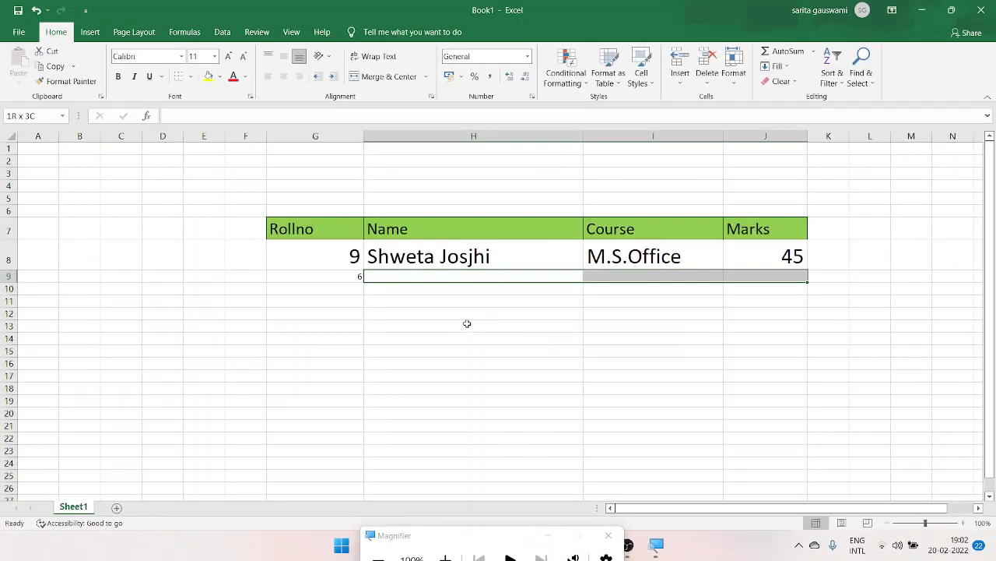
click(491, 274)
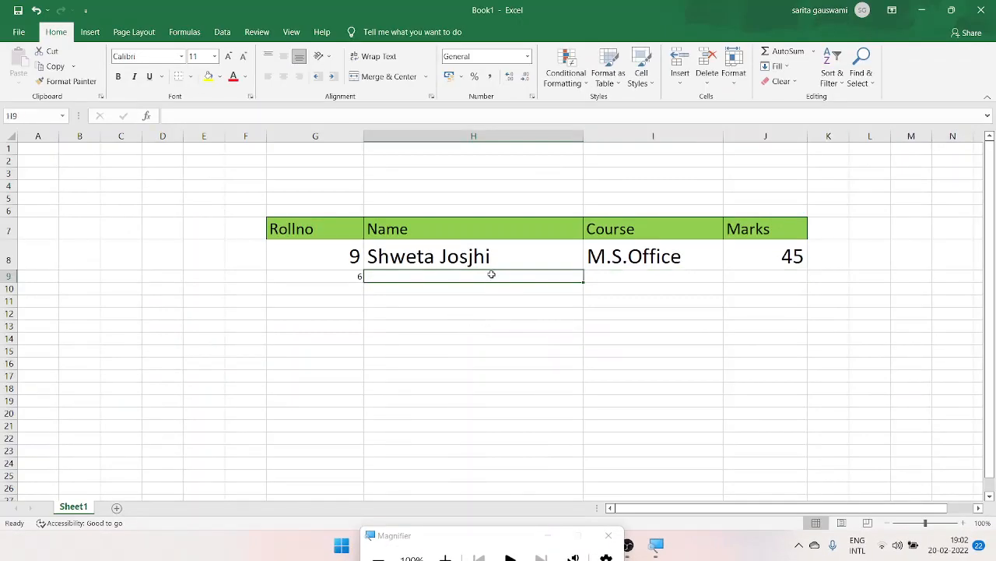
key(shift+Right)
key(shift+Right)
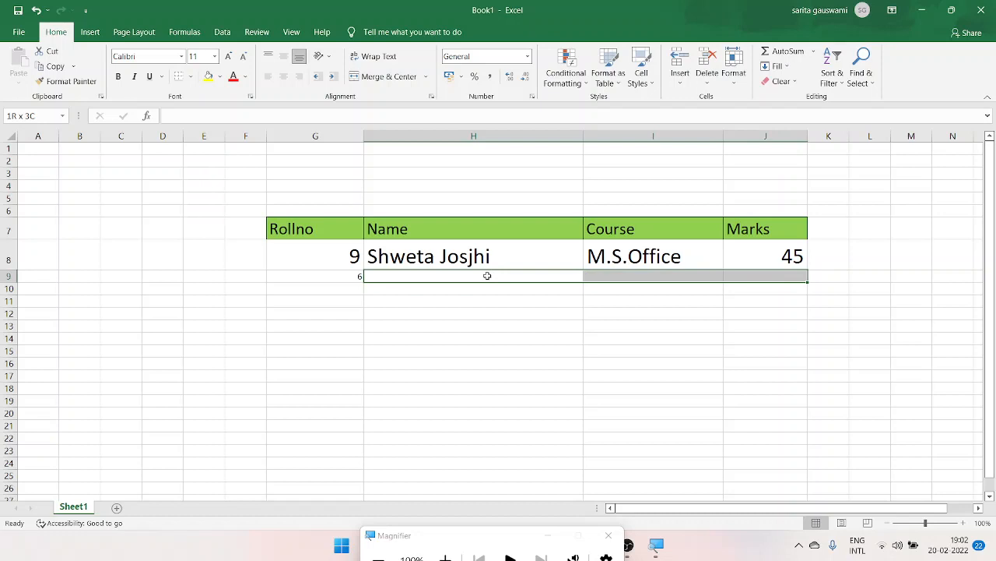
text(=if)
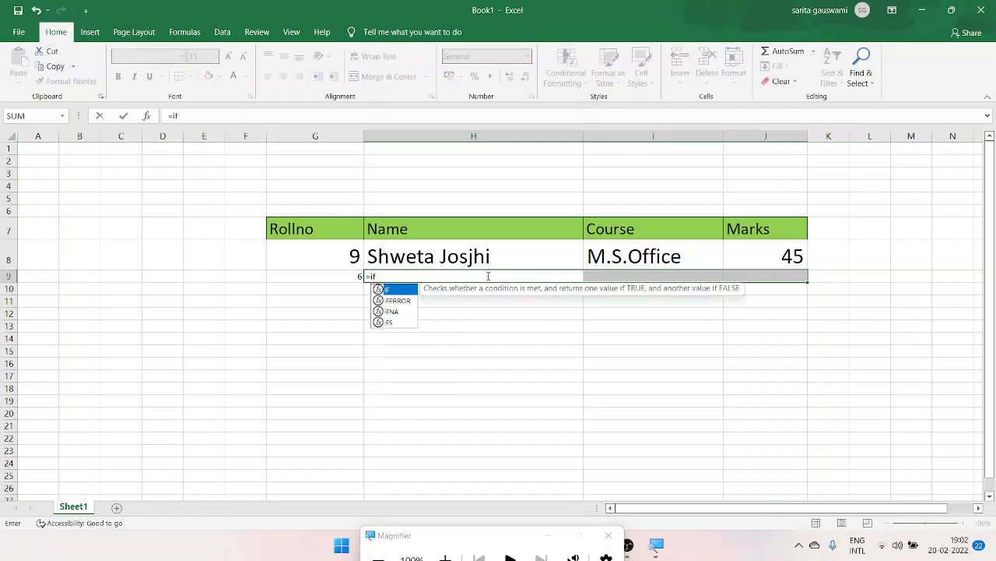
text(er)
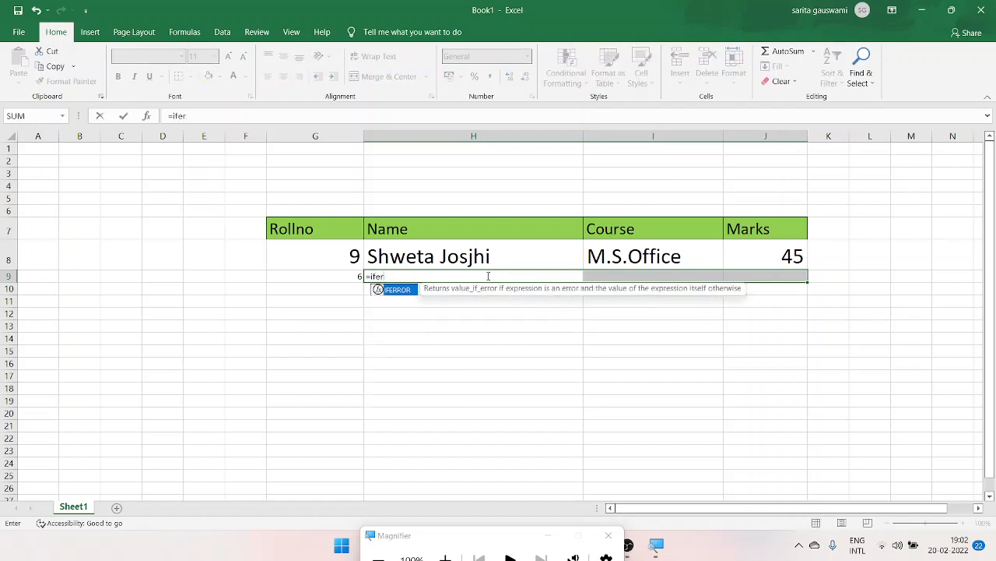
key(Tab)
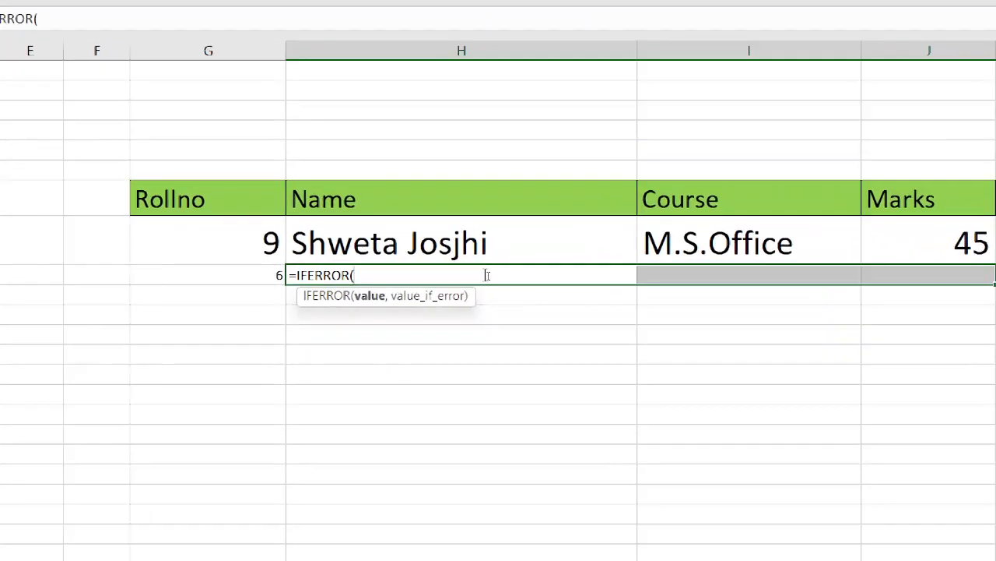
text(vl)
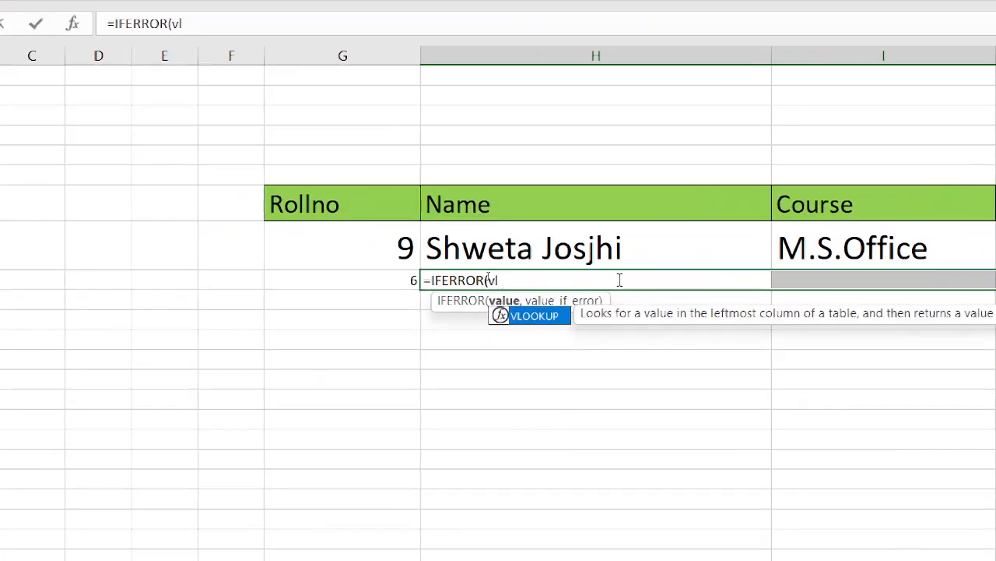
key(Tab)
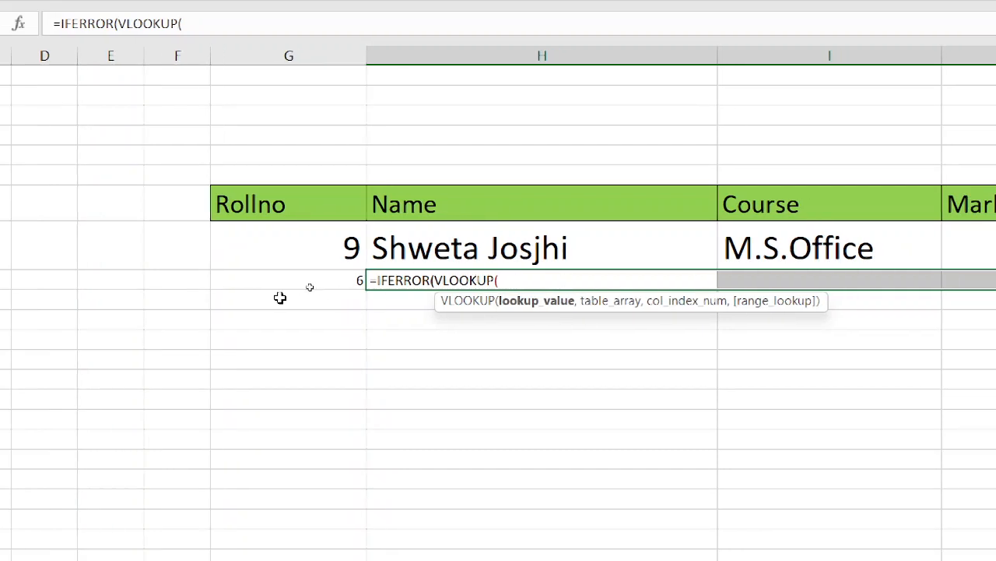
click(318, 280)
text(,)
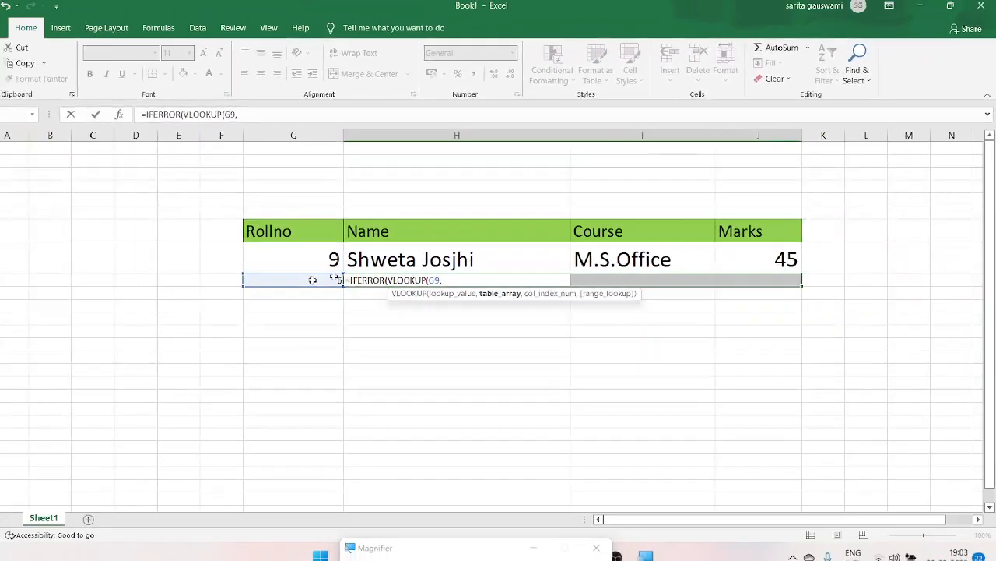
- Set the VLOOKUP table array to $C$3:$F$13 on the Course details sheet of the StudentDetails workbook
click(269, 27)
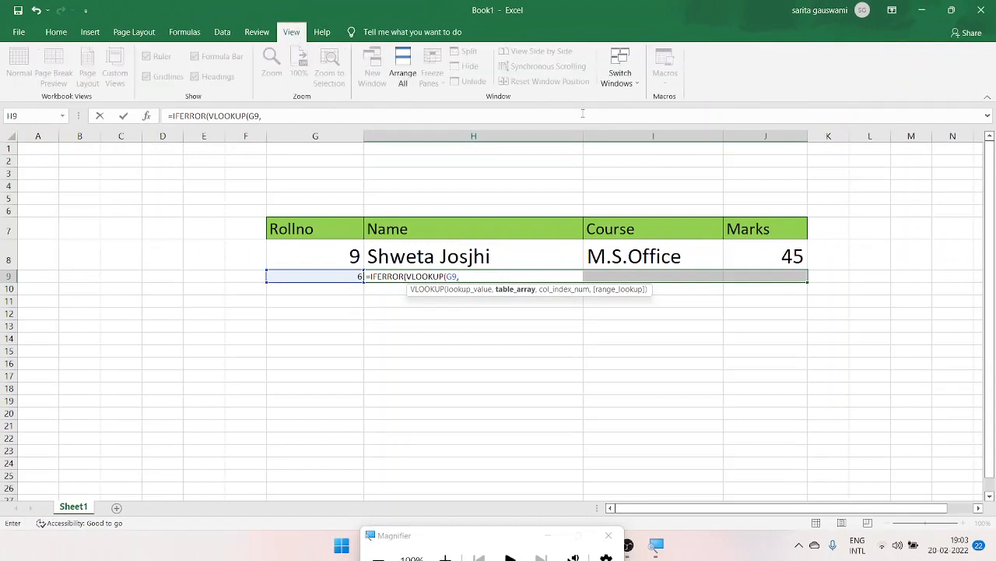
click(629, 88)
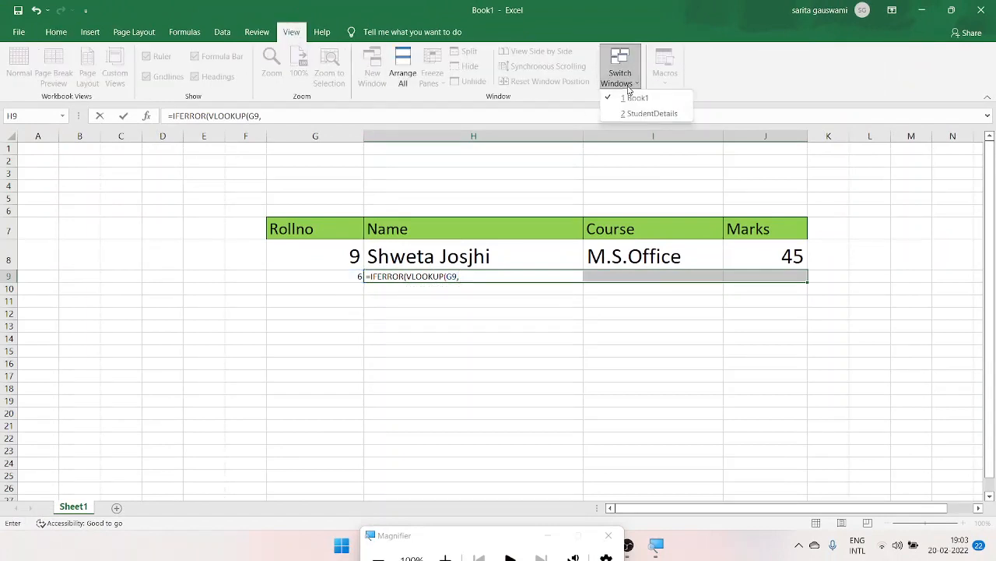
click(628, 113)
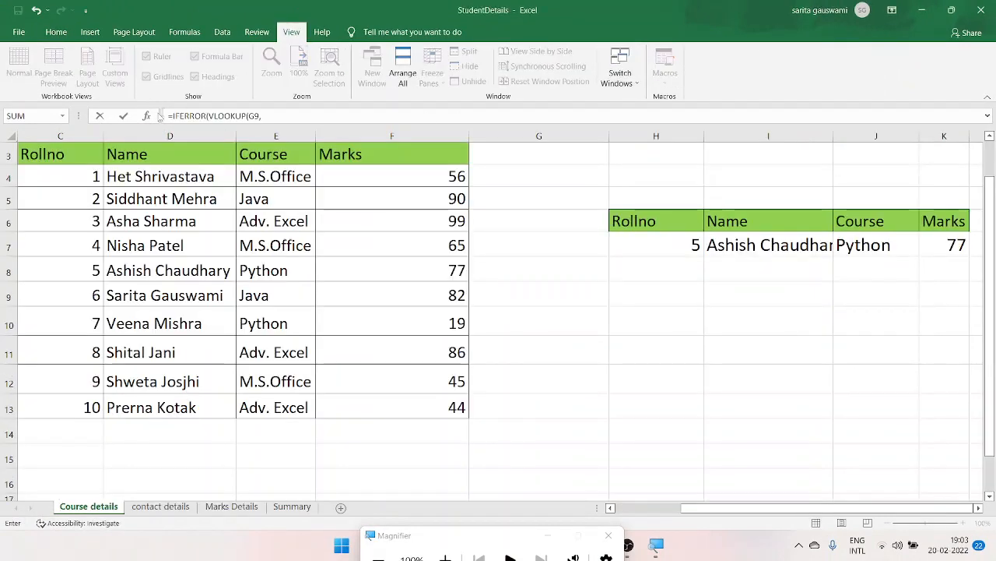
drag(67, 155, 467, 416)
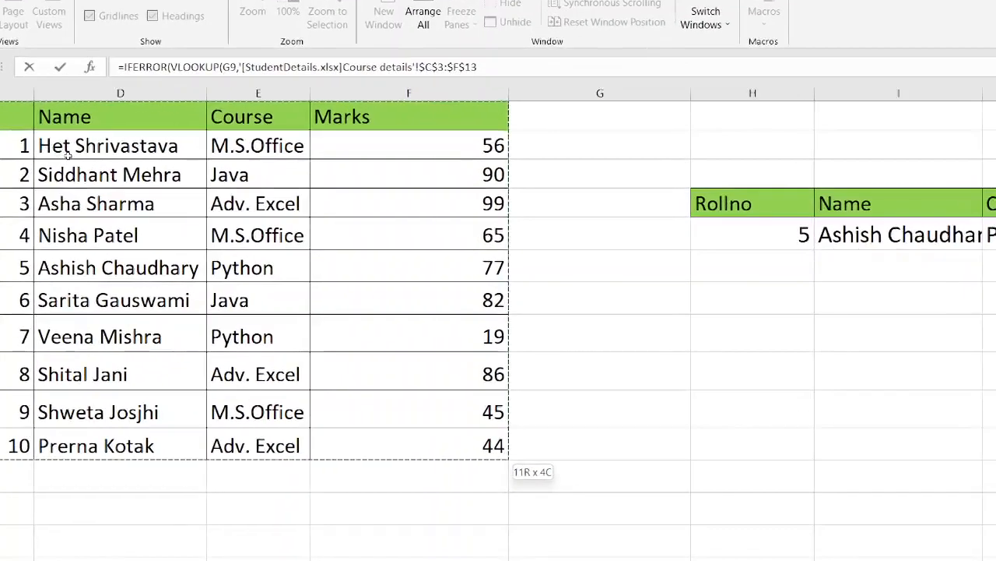
click(514, 62)
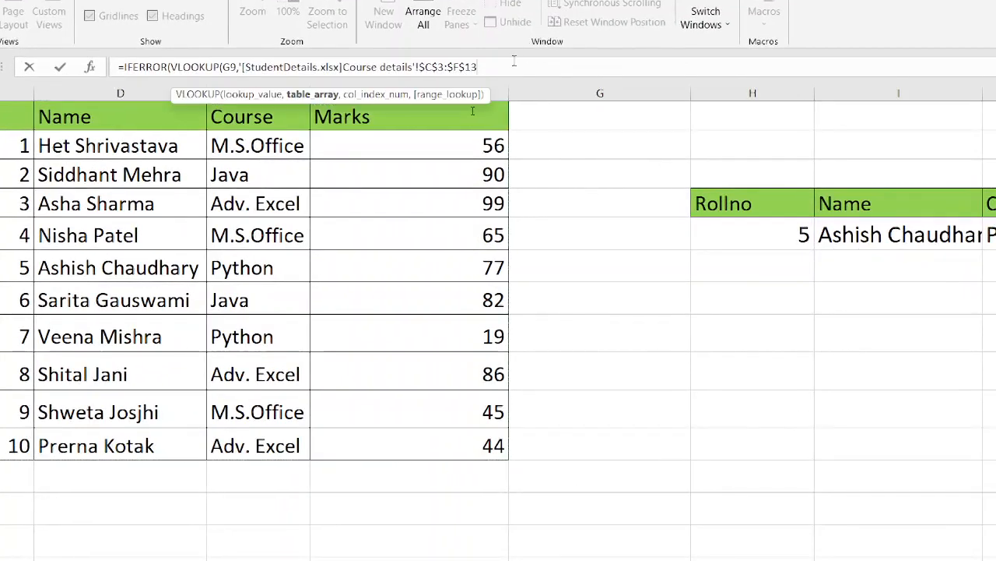
text(,)
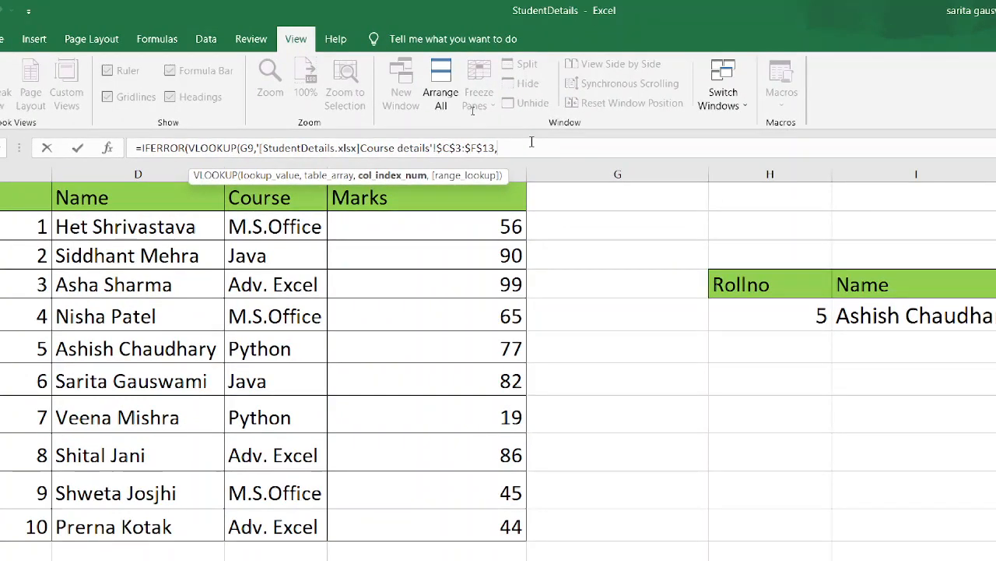
text({2,)
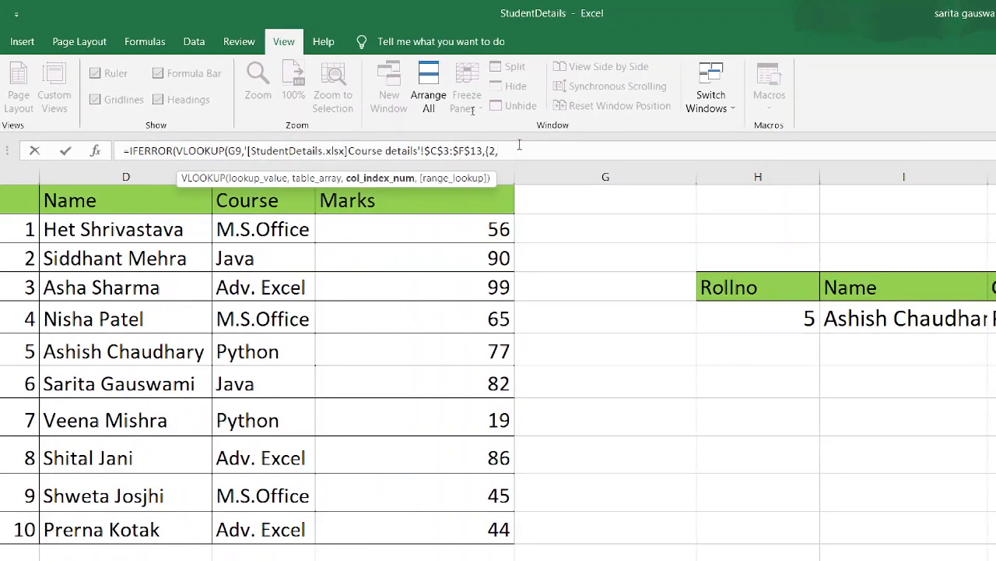
text(3,4)
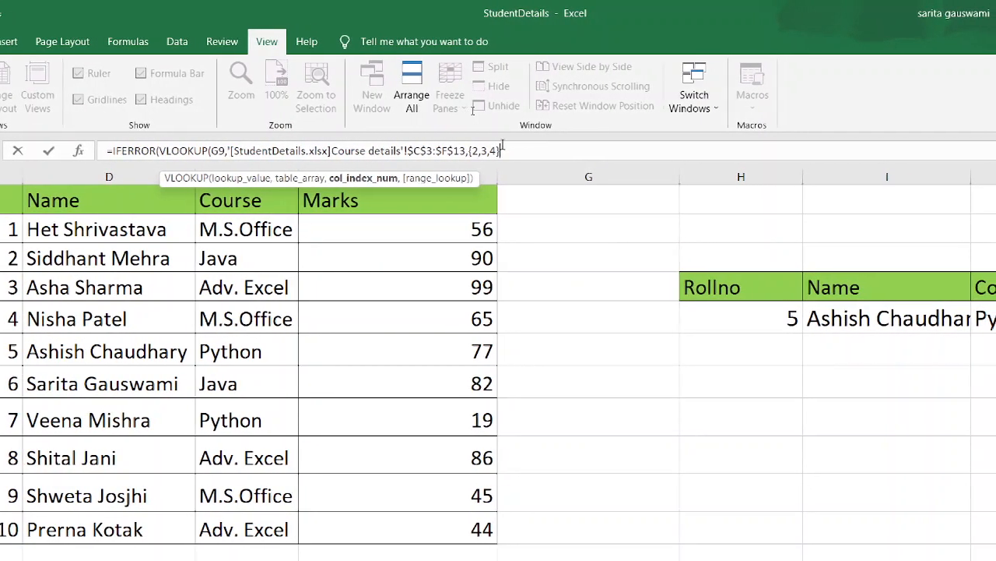
text(},0)
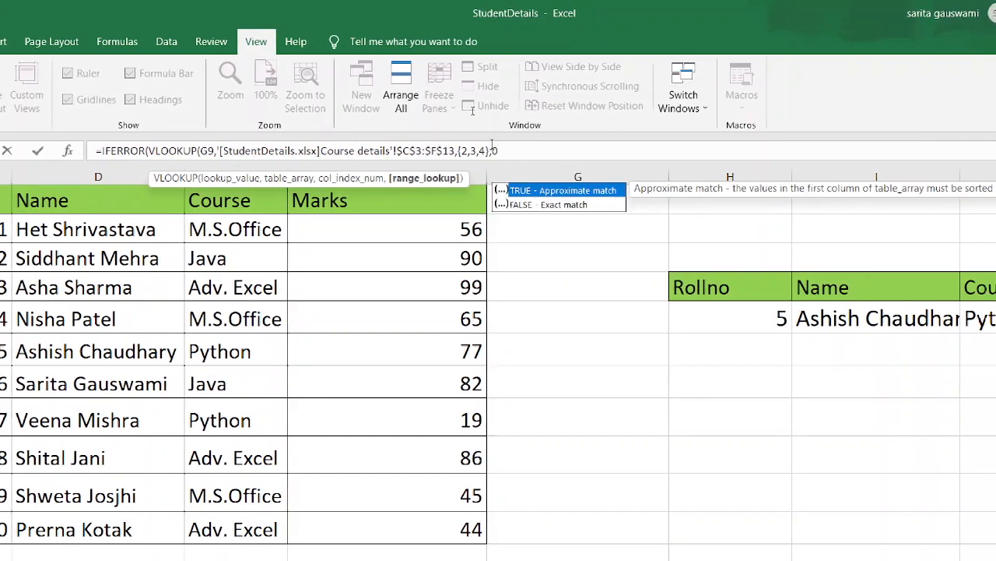
text())
text(,)
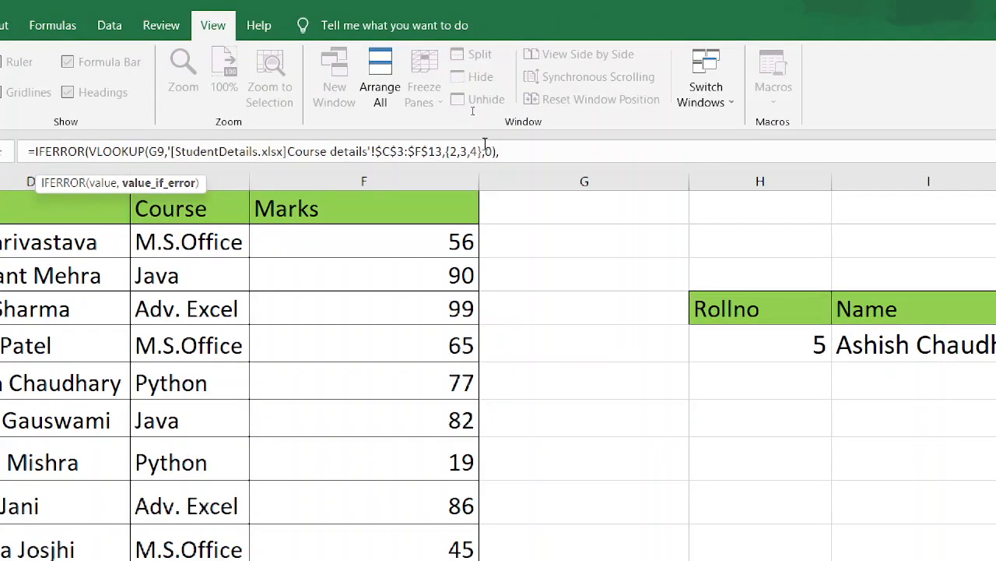
- Set the IFERROR fallback to "Not Found" and commit the formula as an array formula across H9:J9
text("")
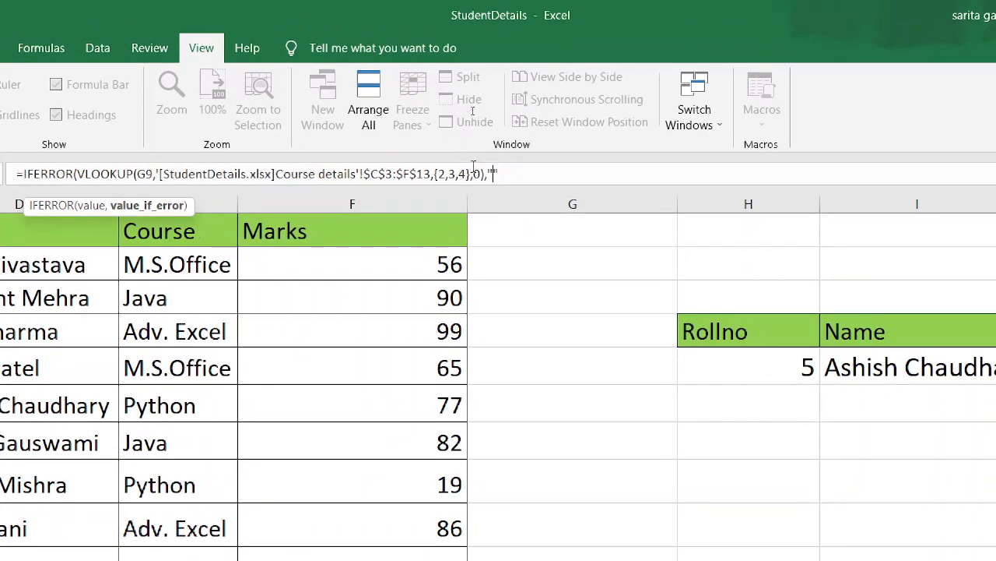
text(Not )
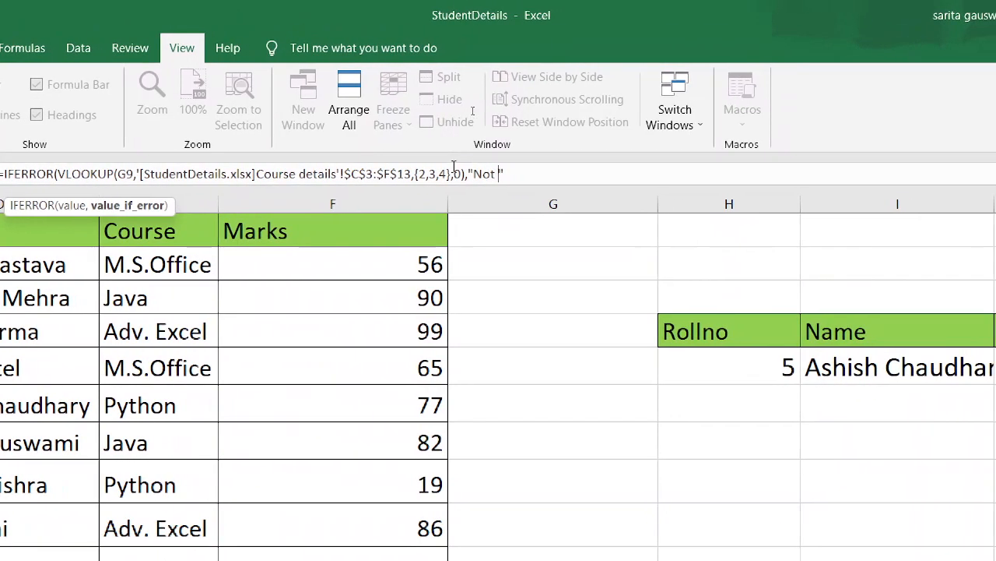
text(Found)
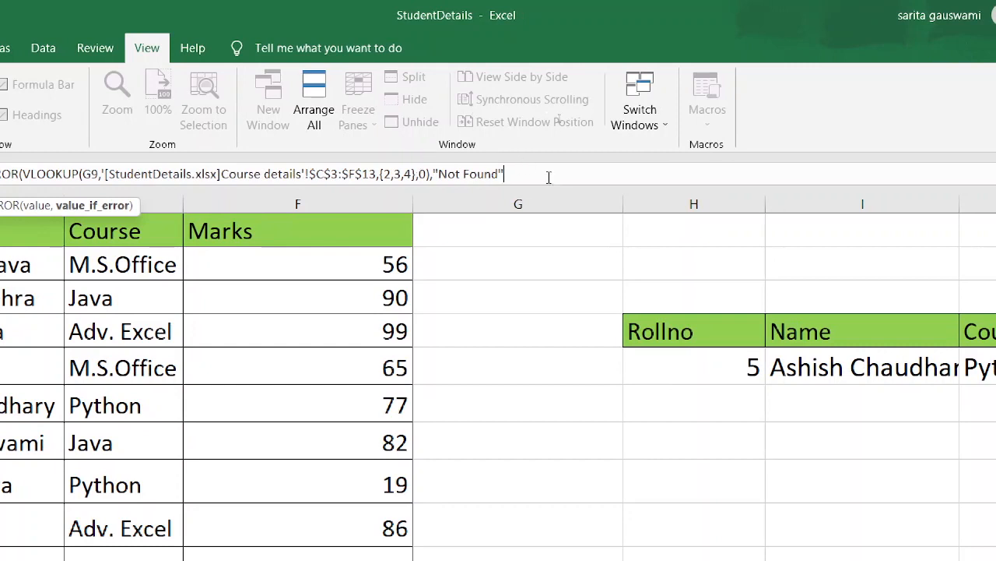
text())
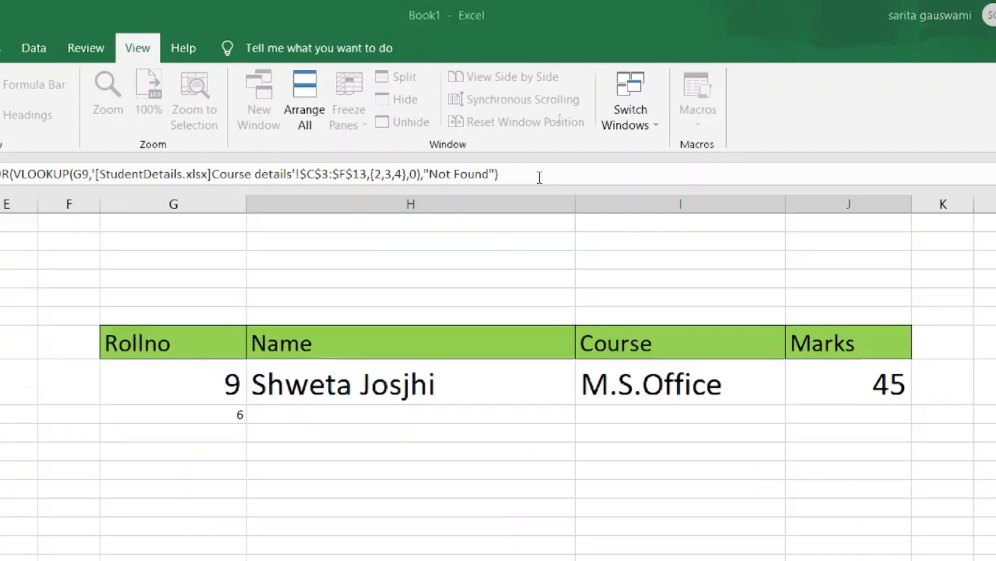
key(ctrl+shift+Return)
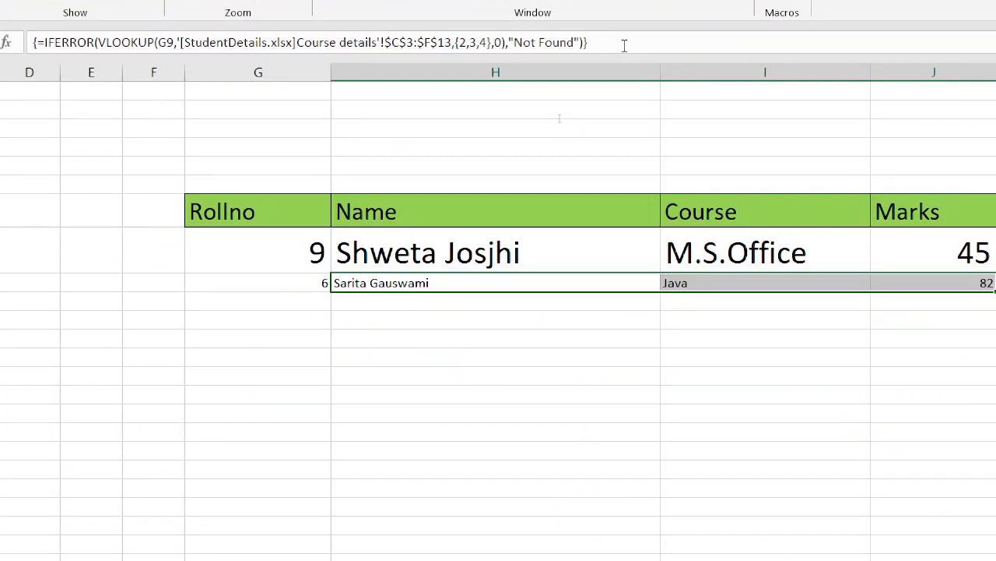
- Enlarge the font of the second lookup row, G9:J9, to size 26
key(Left)
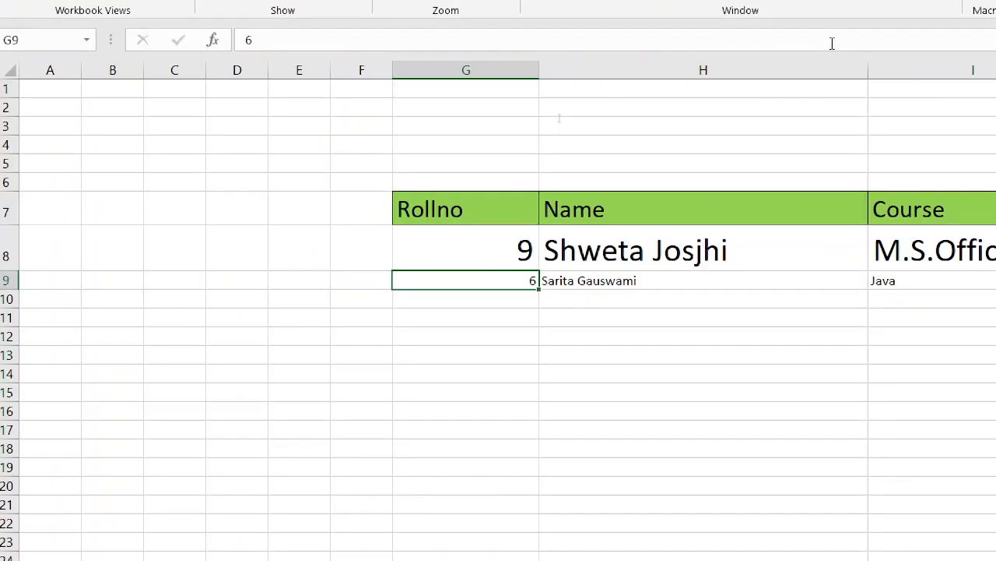
key(ctrl+shift+Right)
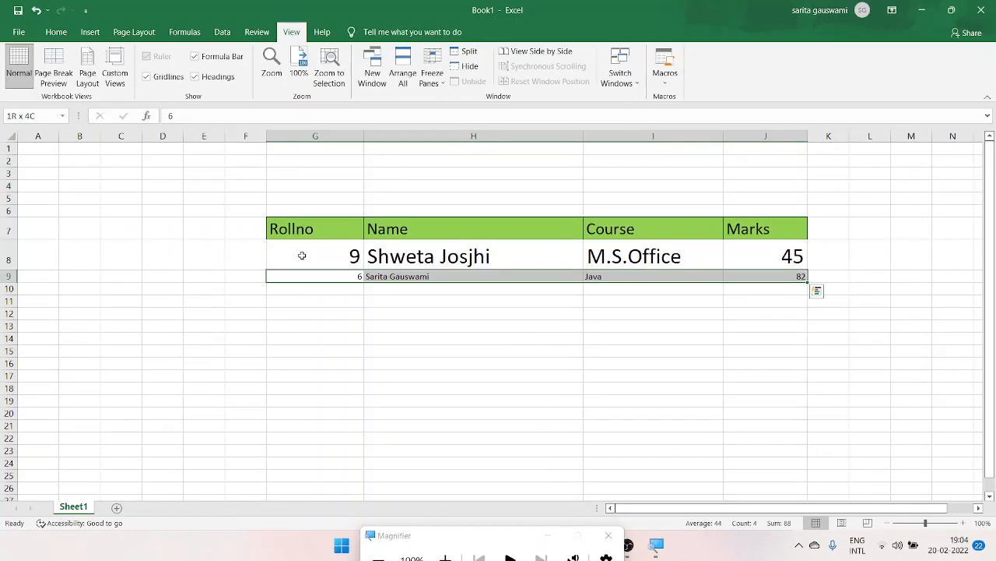
click(64, 33)
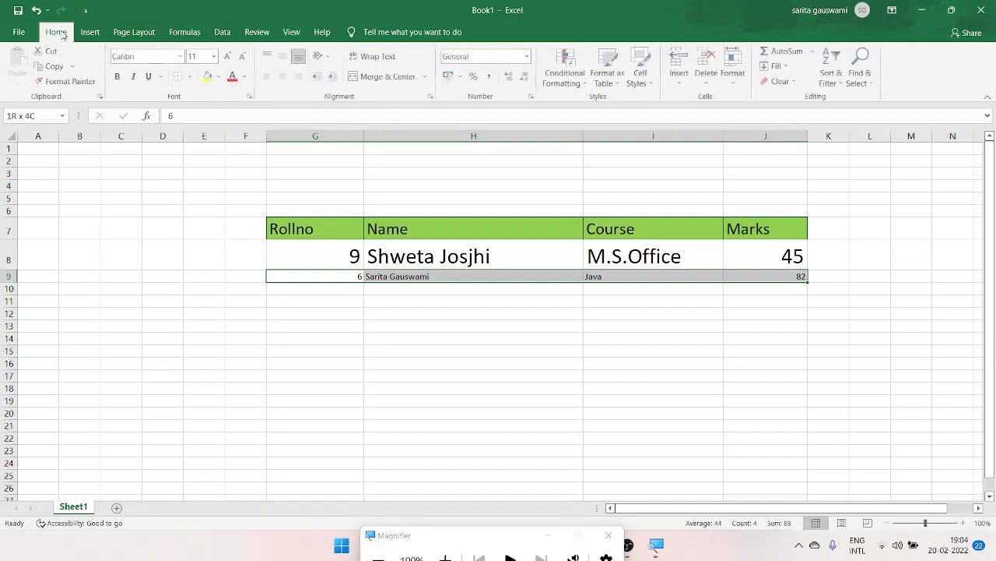
click(228, 57)
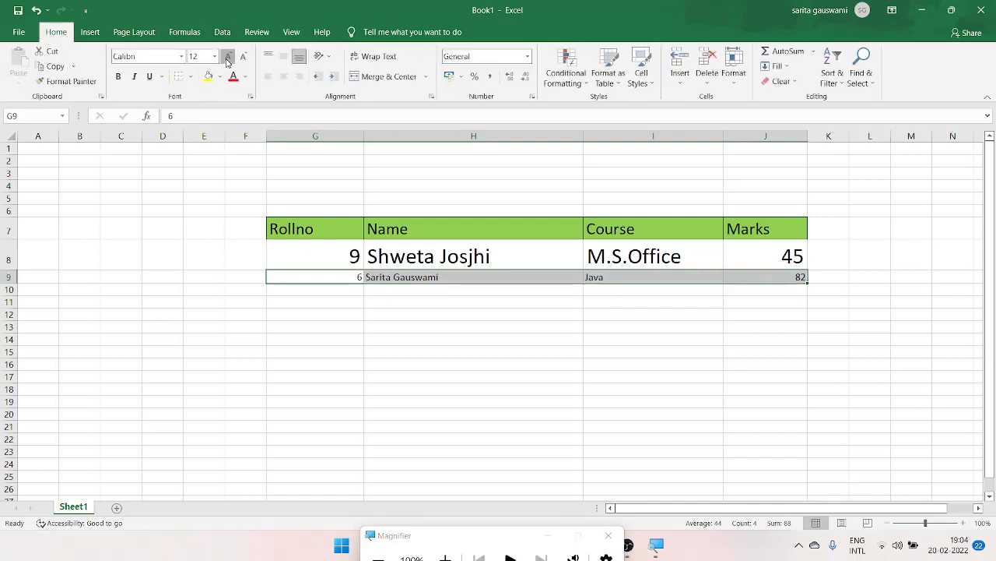
click(228, 58)
click(228, 57)
click(228, 57)
click(228, 58)
click(228, 58)
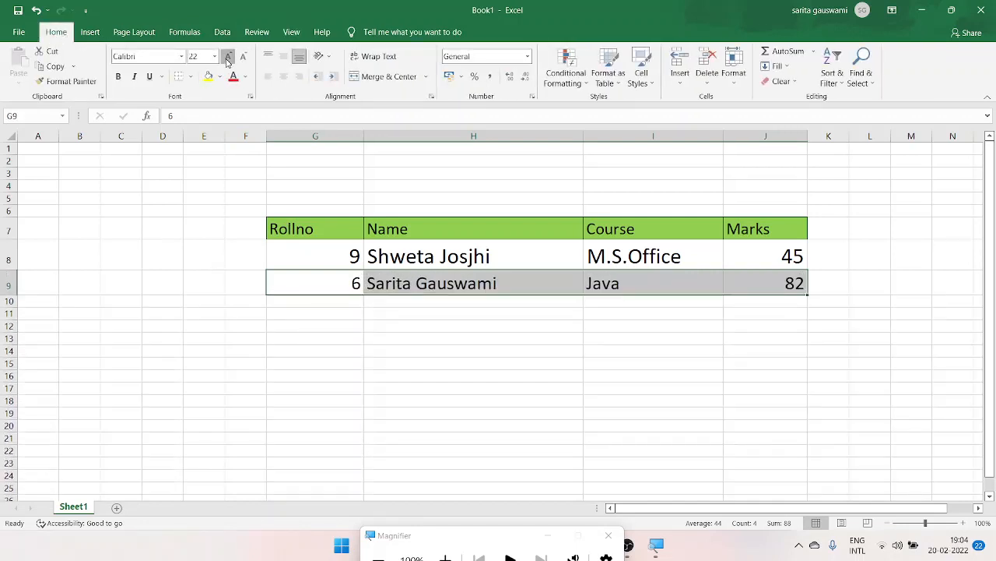
click(228, 58)
click(228, 58)
- Test the row 9 lookup by entering roll number 9 and after it 10 in G9
click(318, 280)
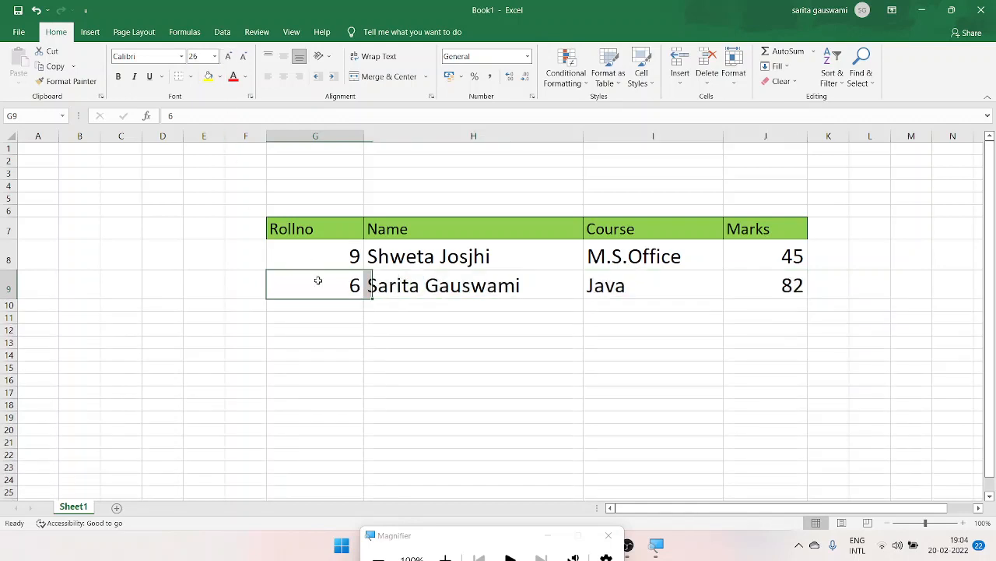
text(9)
key(Return)
key(Up)
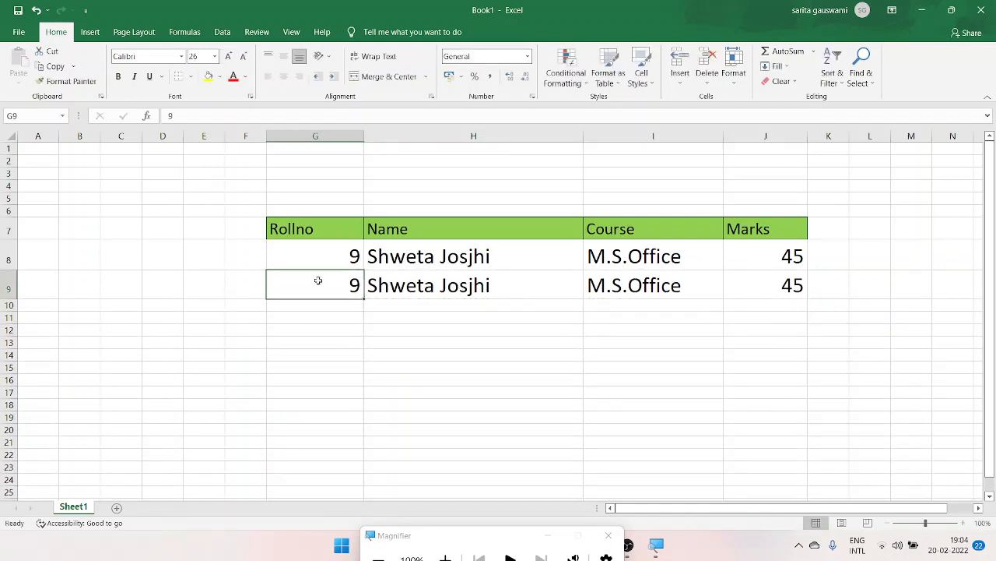
text(10)
key(Return)
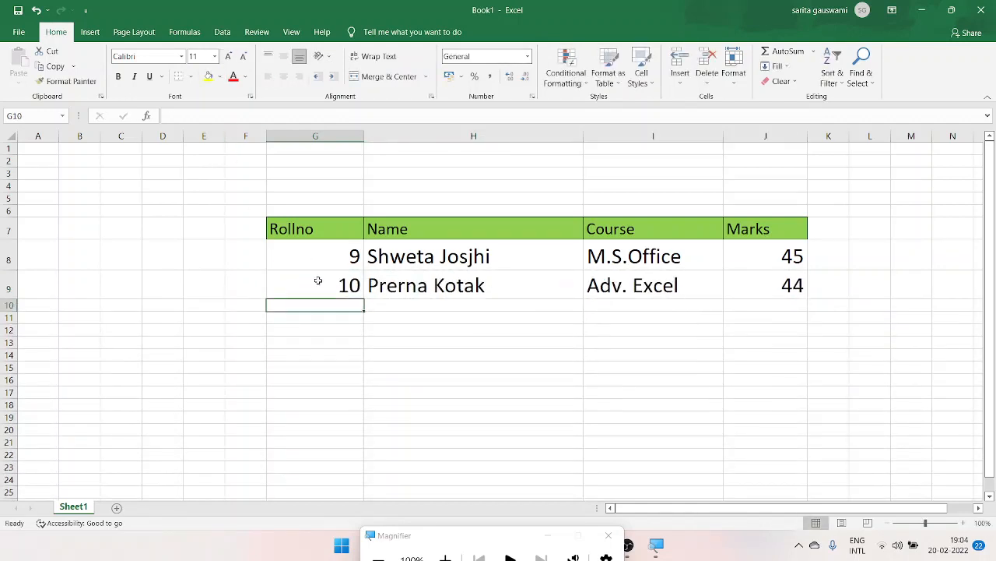
- Check the roll numbers on the Course details sheet of StudentDetails, and enter the unlisted roll number 12 in G9 of Book1
click(317, 281)
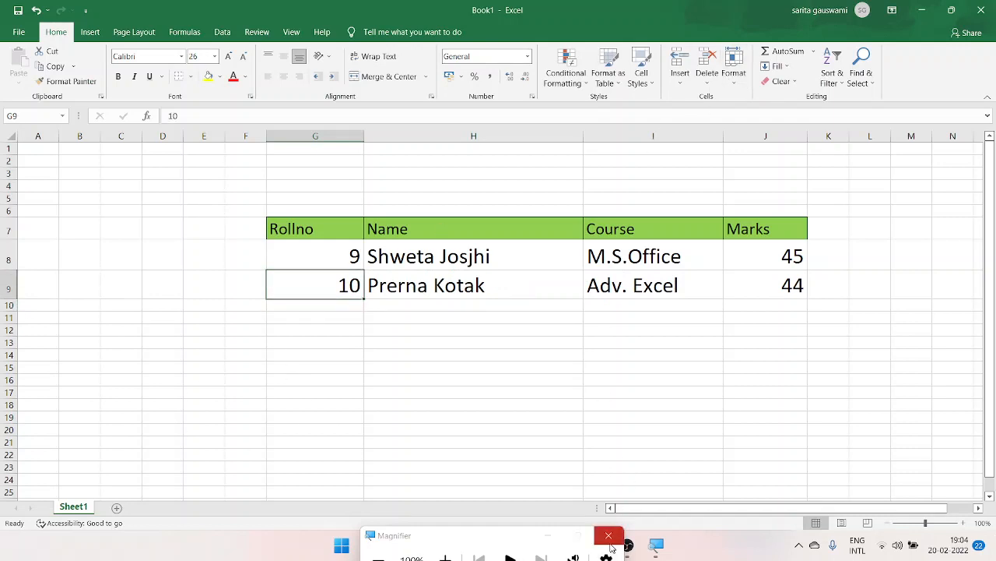
click(609, 535)
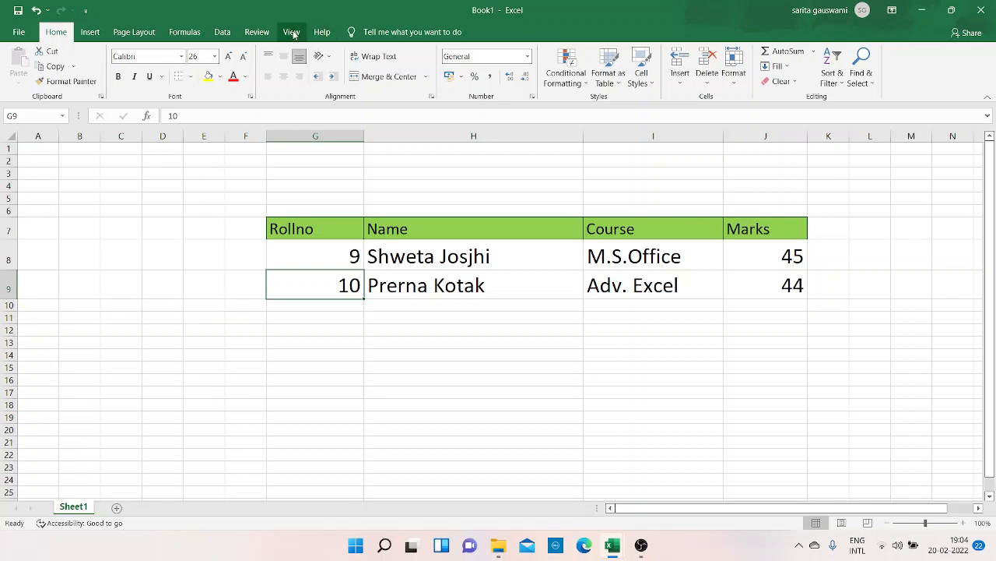
click(292, 32)
click(620, 74)
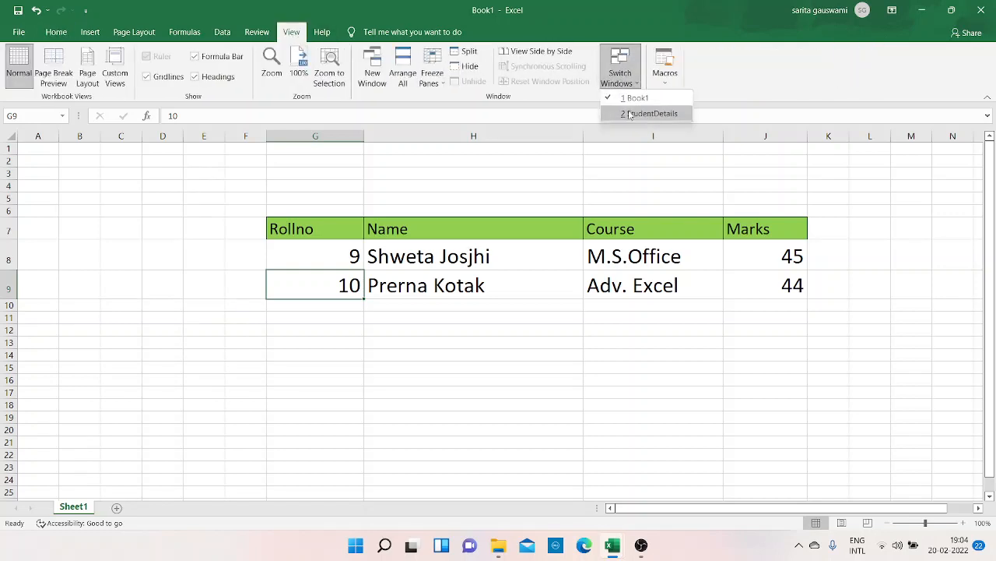
click(630, 114)
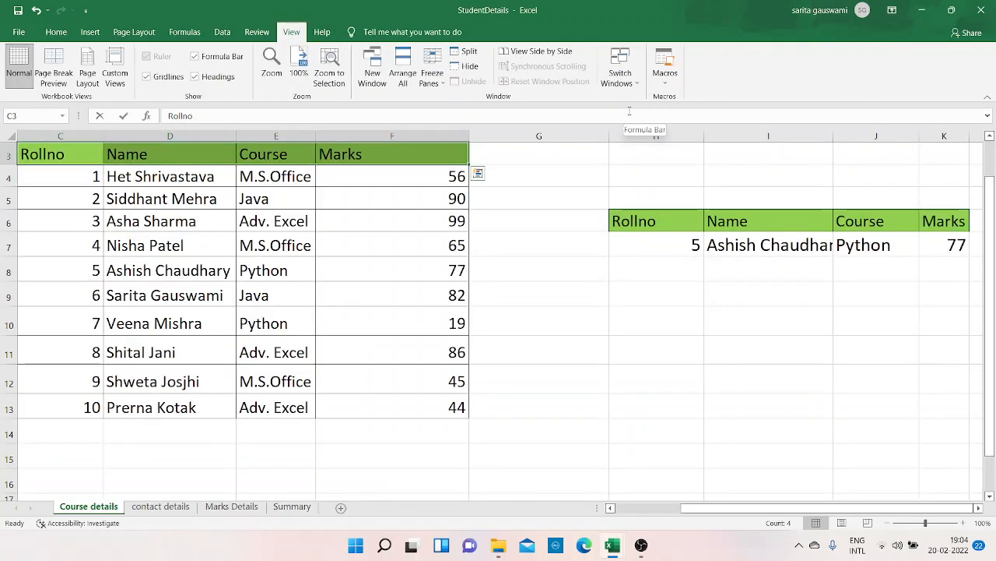
click(620, 76)
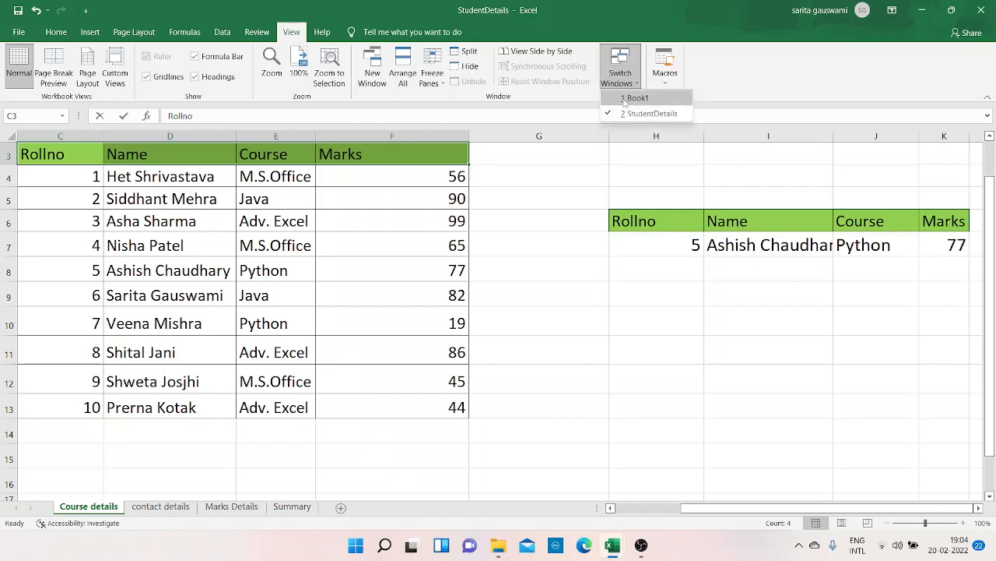
click(629, 98)
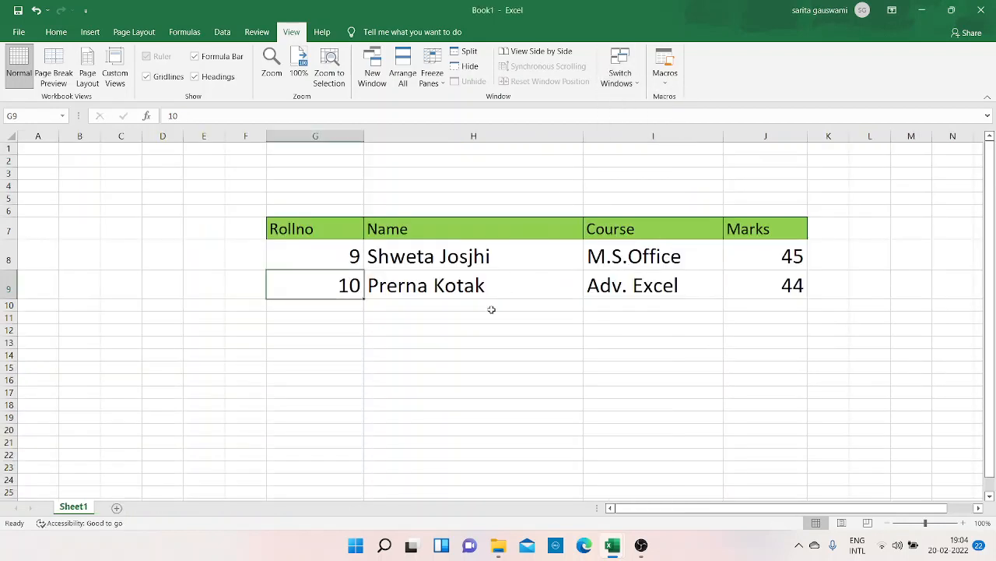
text(12)
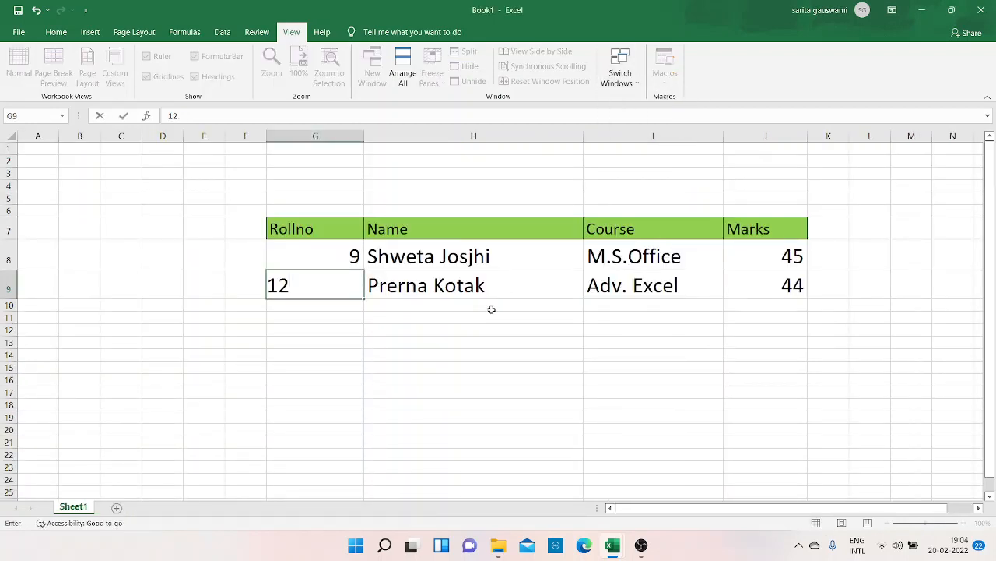
key(Return)
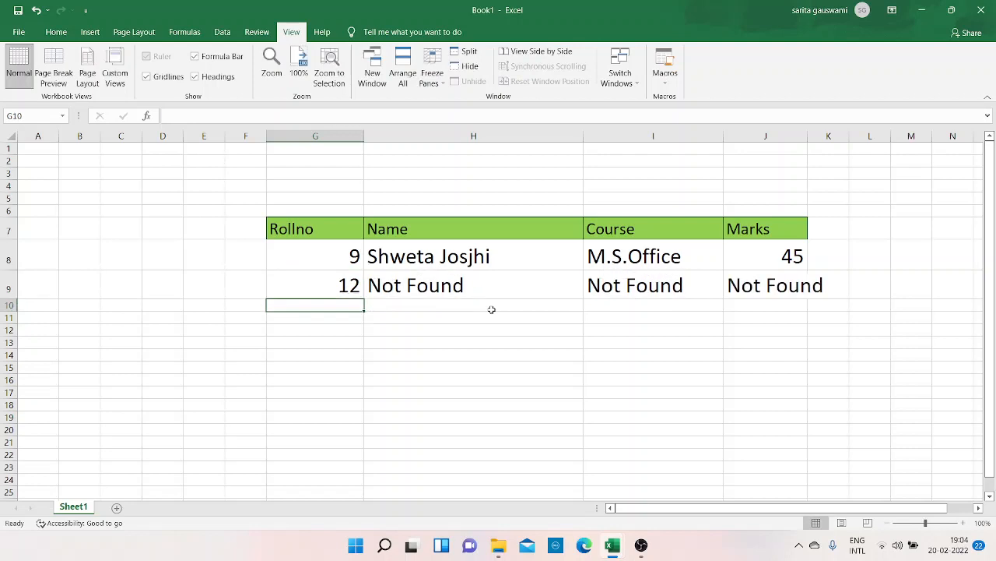